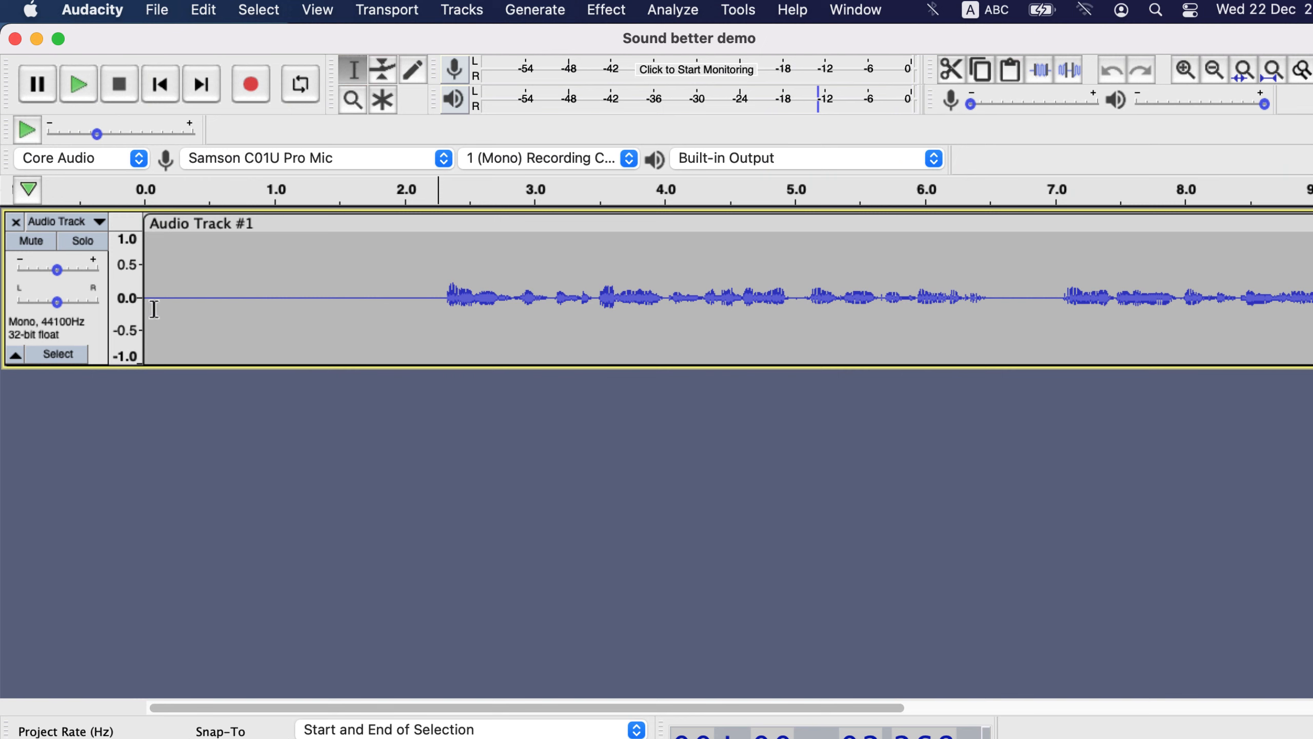
- Play the voice recording from the start of the track and return to its beginning
click(140, 342)
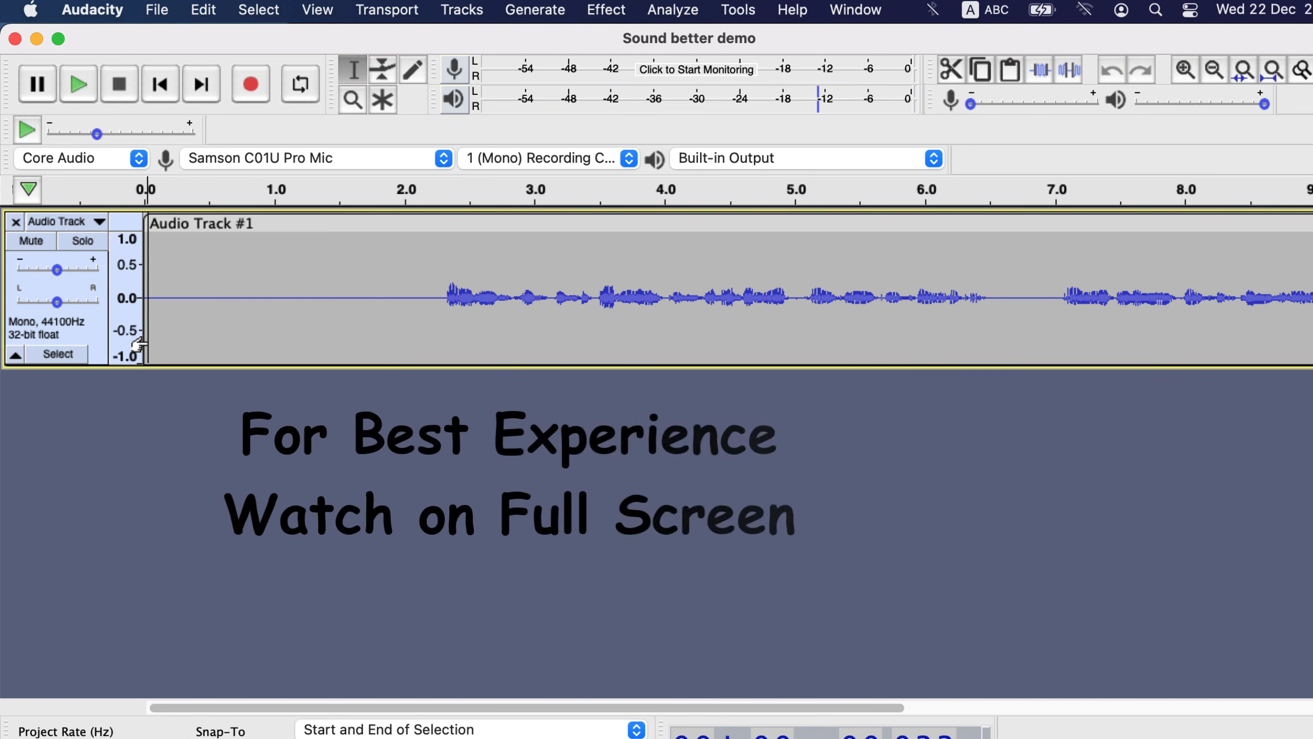
key(space)
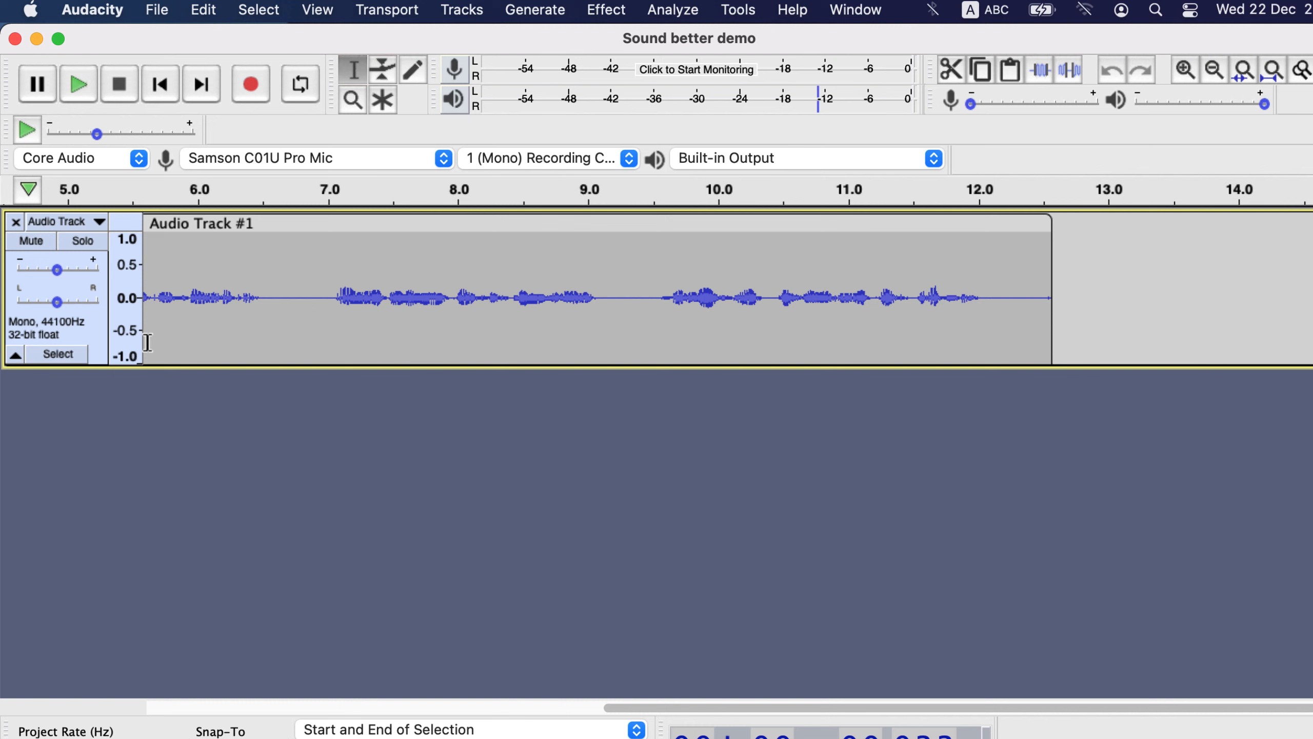
key(Home)
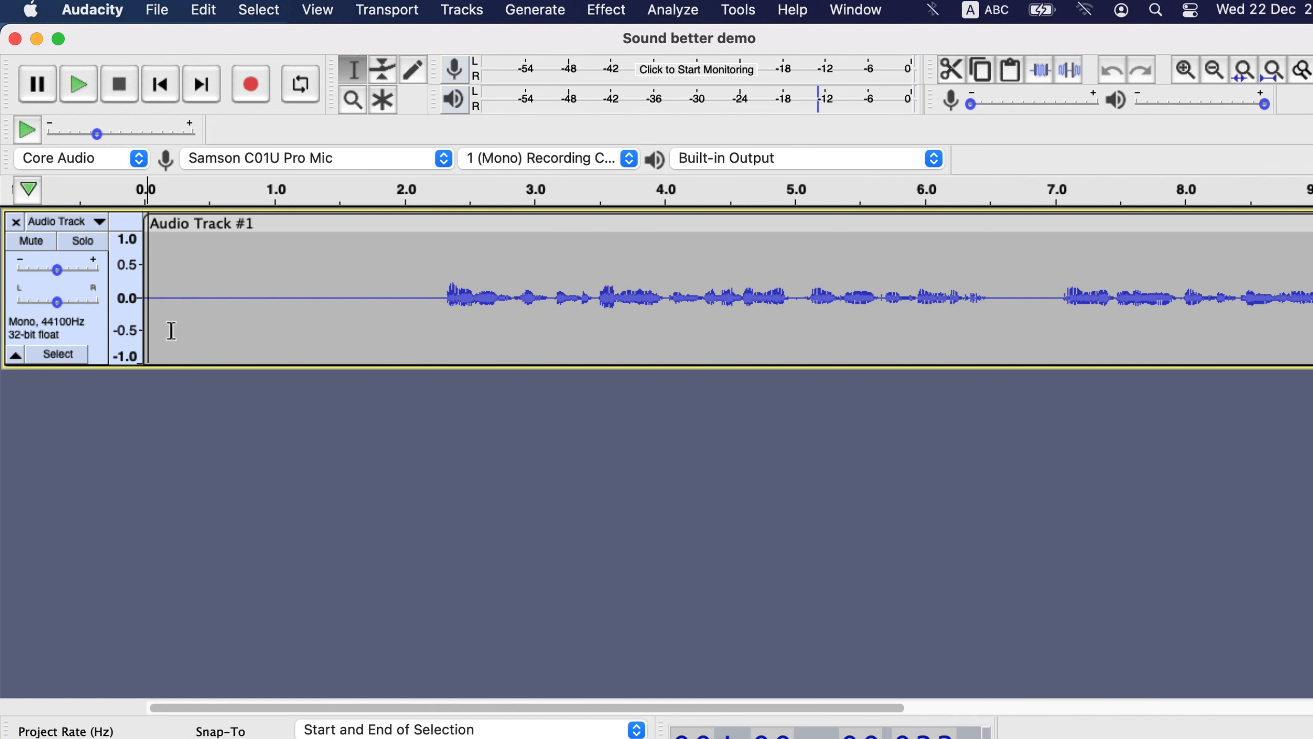
- Select the silent stretch from about 0.7 to 1.9 s and play the track's opening to hear the background noise
drag(384, 302, 233, 276)
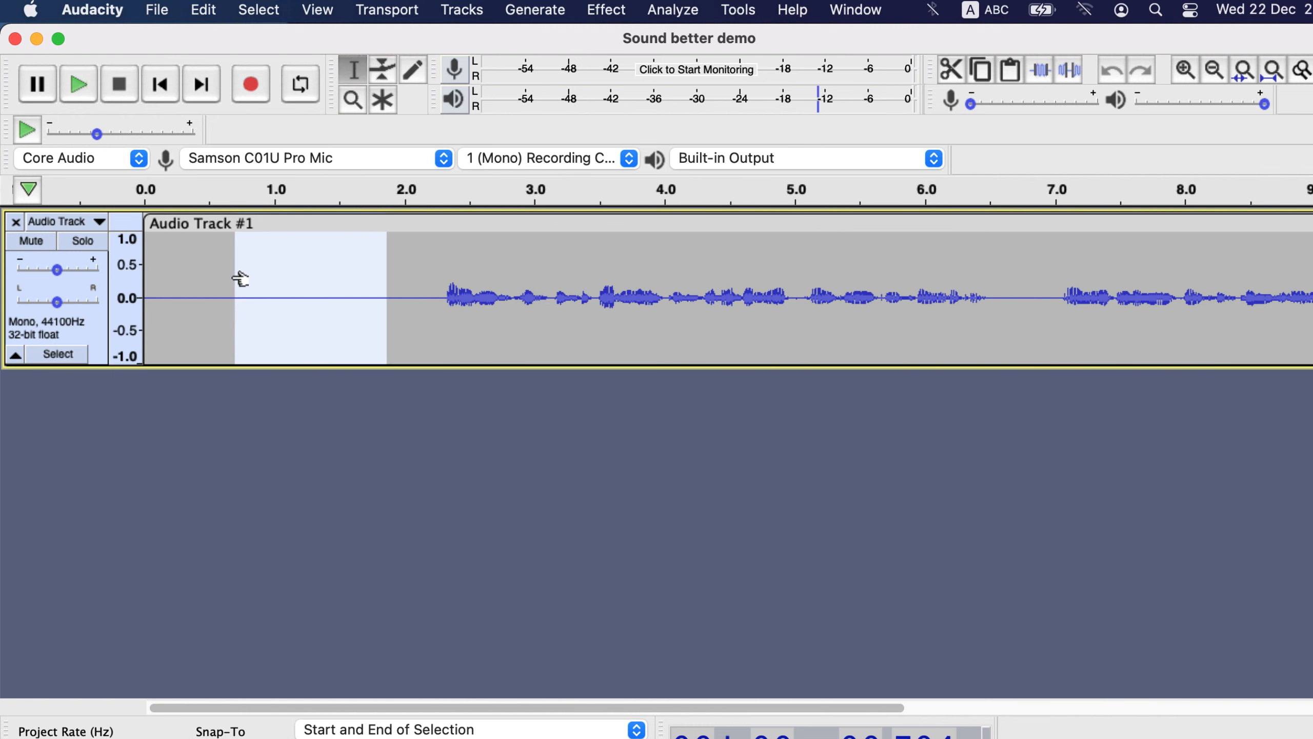
click(147, 344)
key(space)
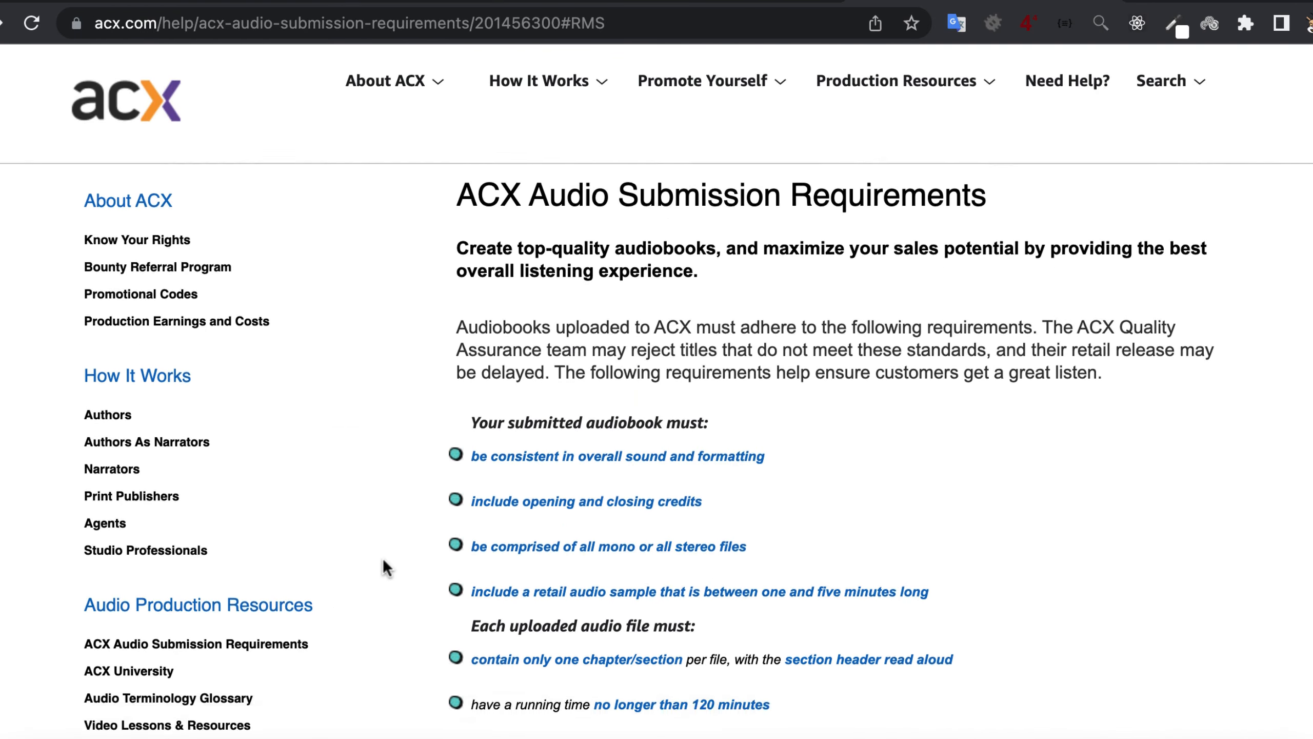
- In the browser, review ACX's requirements for each uploaded audio file, including the RMS, peak and noise floor limits
scroll(383, 564, down, 5)
scroll(384, 565, down, 1)
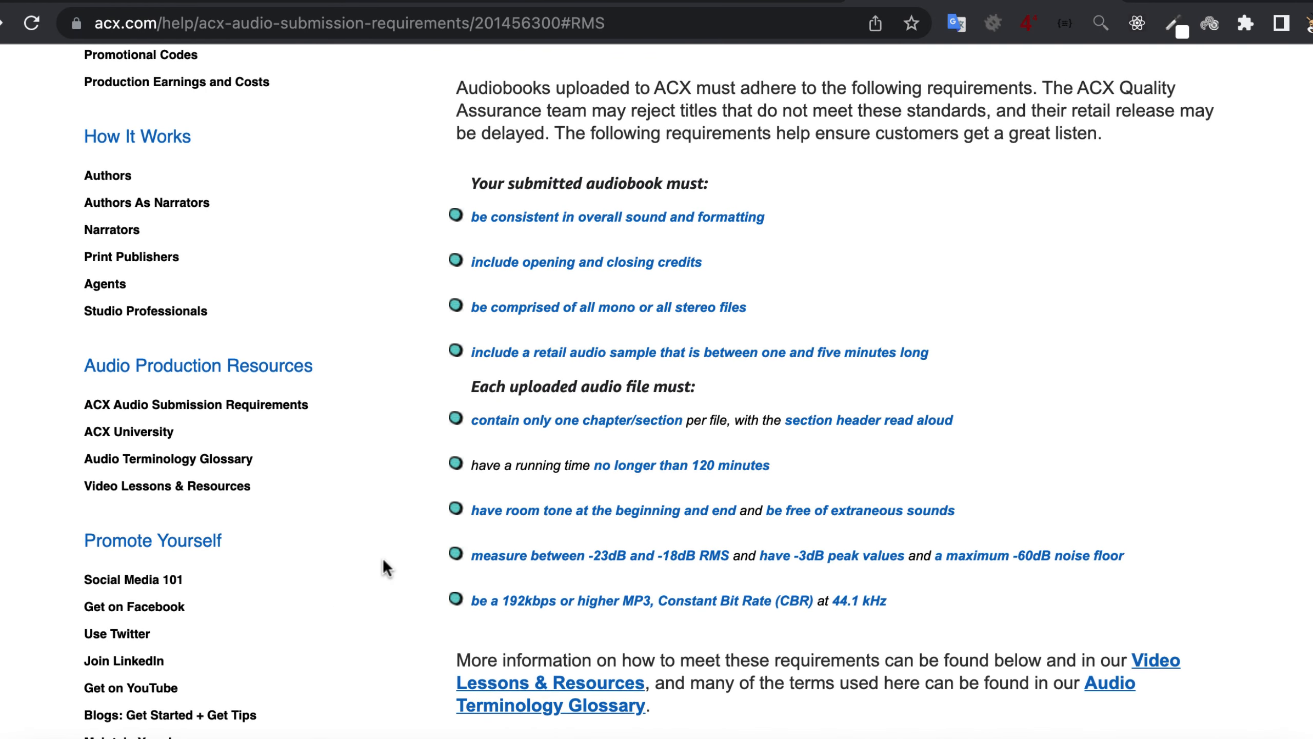
click(965, 554)
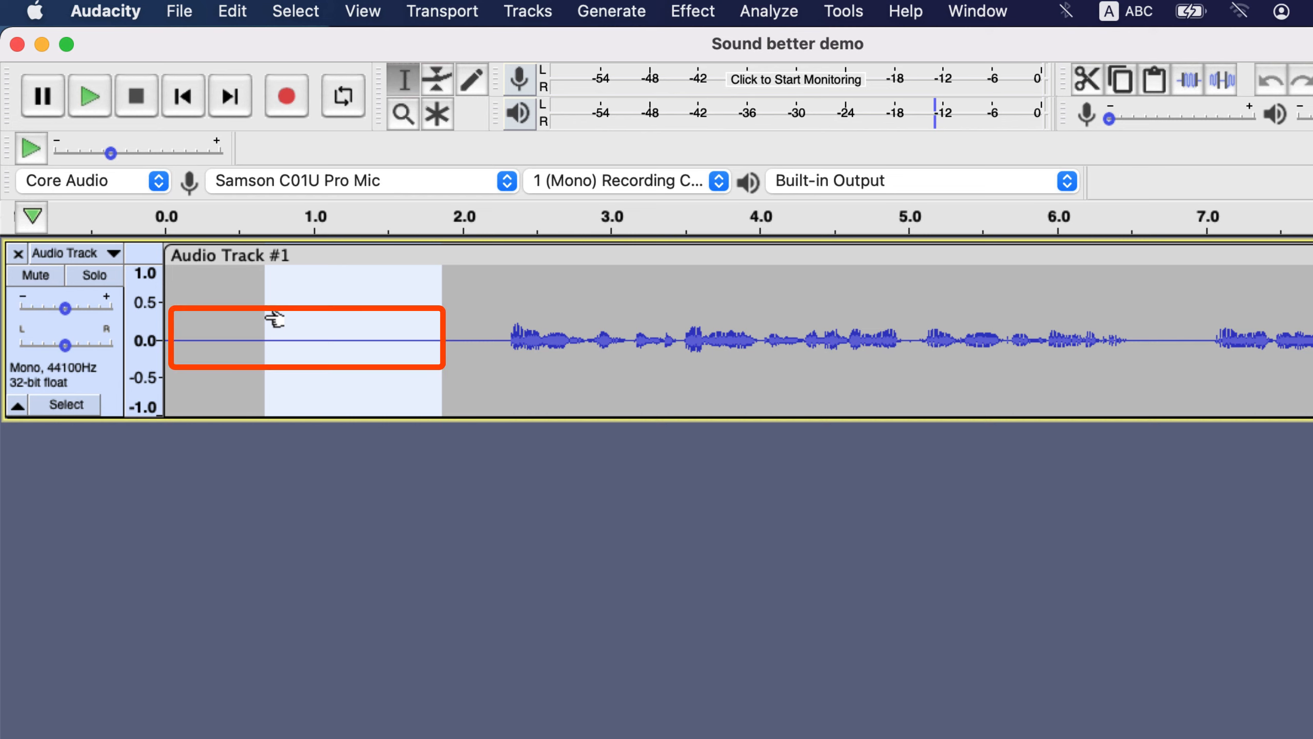
- Return to Audacity and fit the audio track to the window's height
click(382, 10)
mouse_move(411, 139)
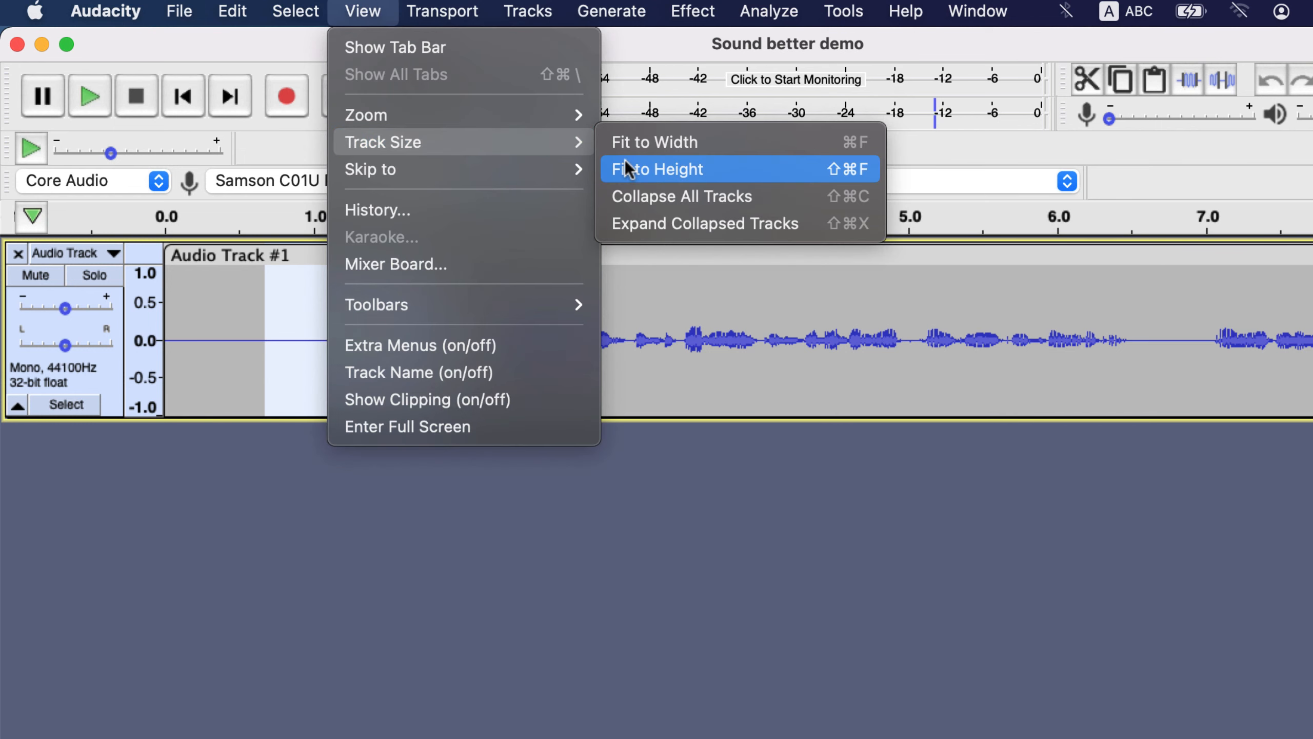
click(626, 167)
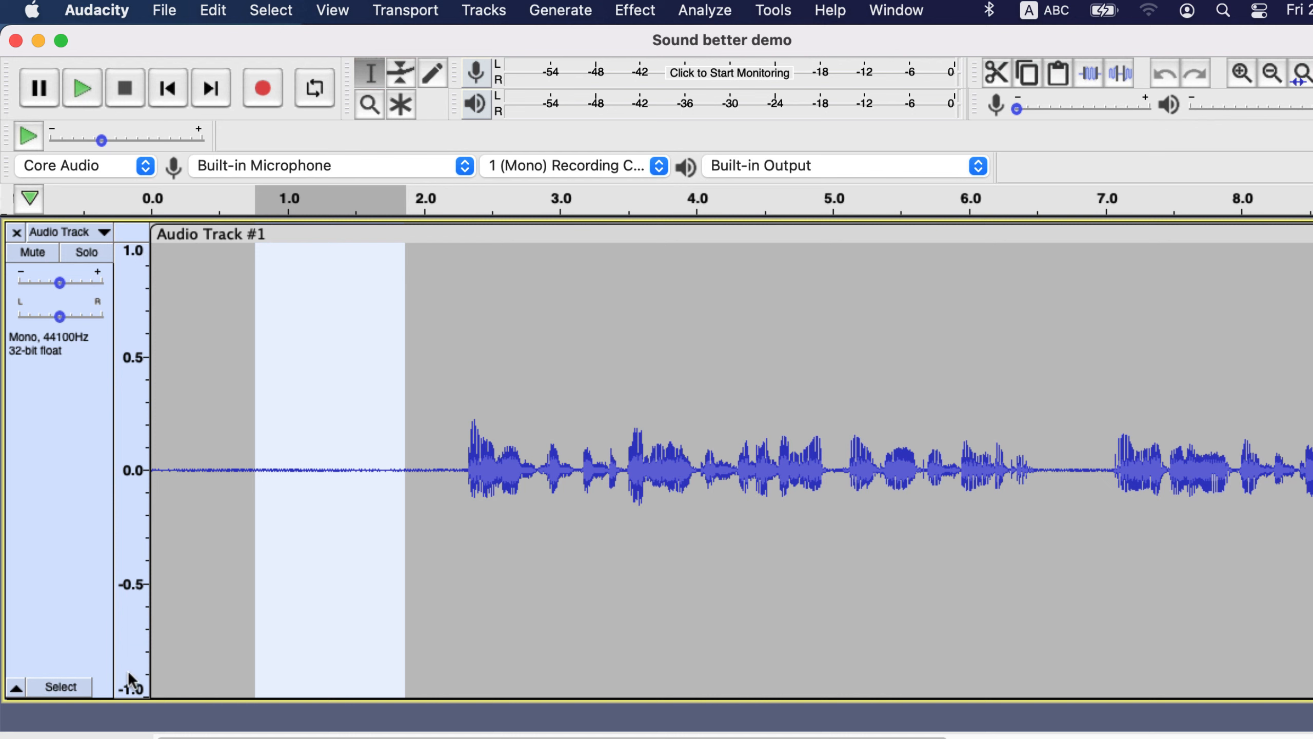
- Examine the background noise with the waveform on a dB scale and restore the linear scale
right_click(133, 346)
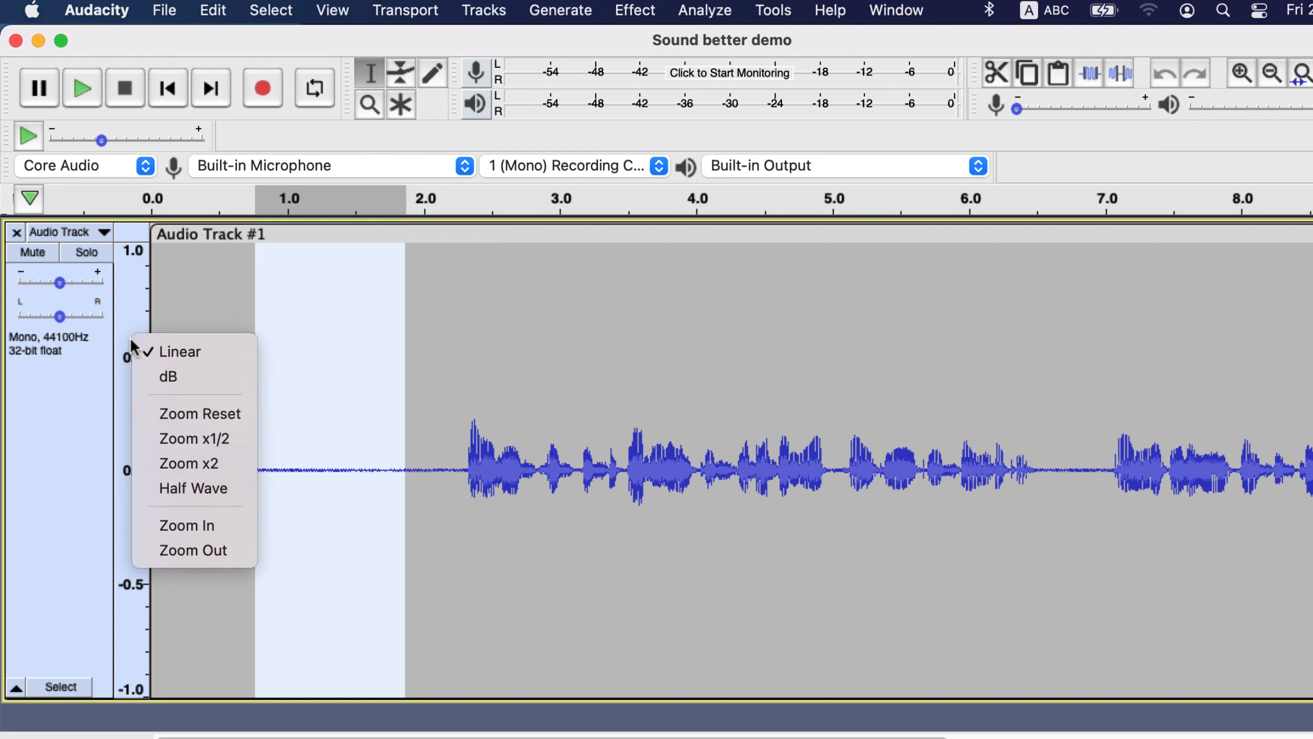
click(205, 375)
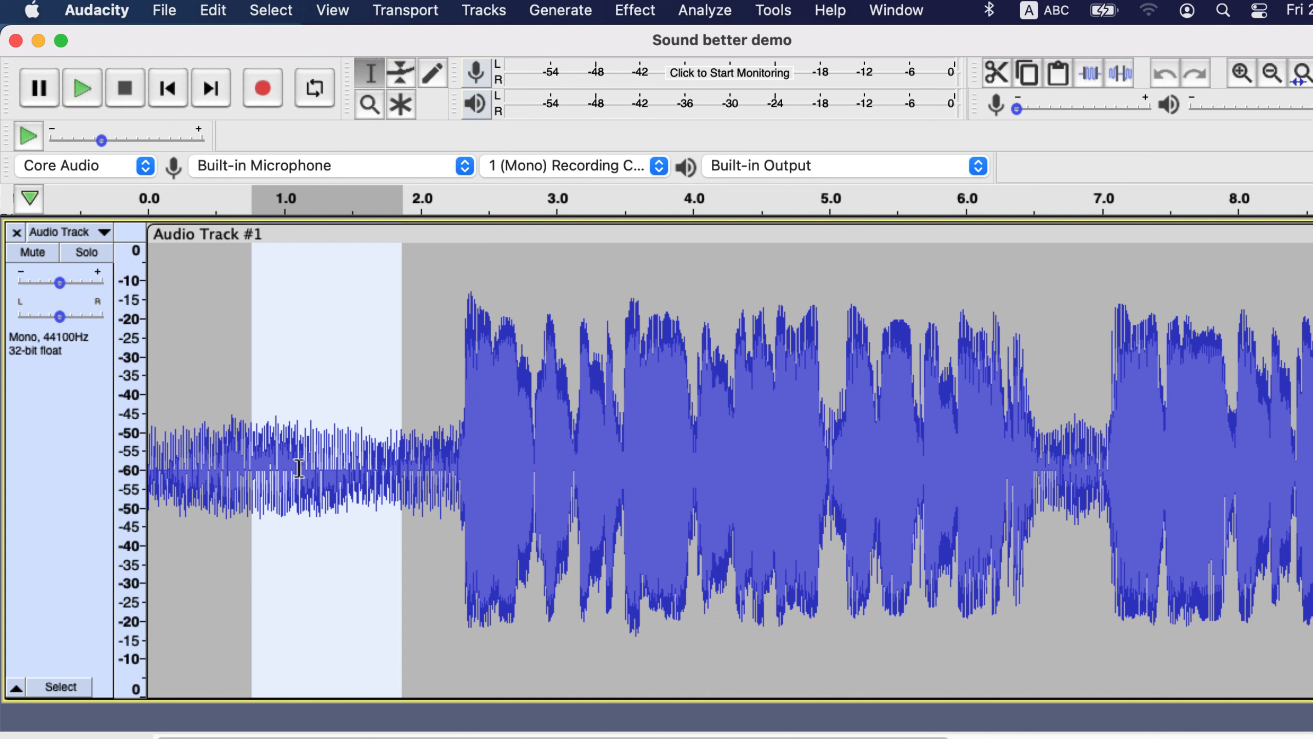
right_click(133, 437)
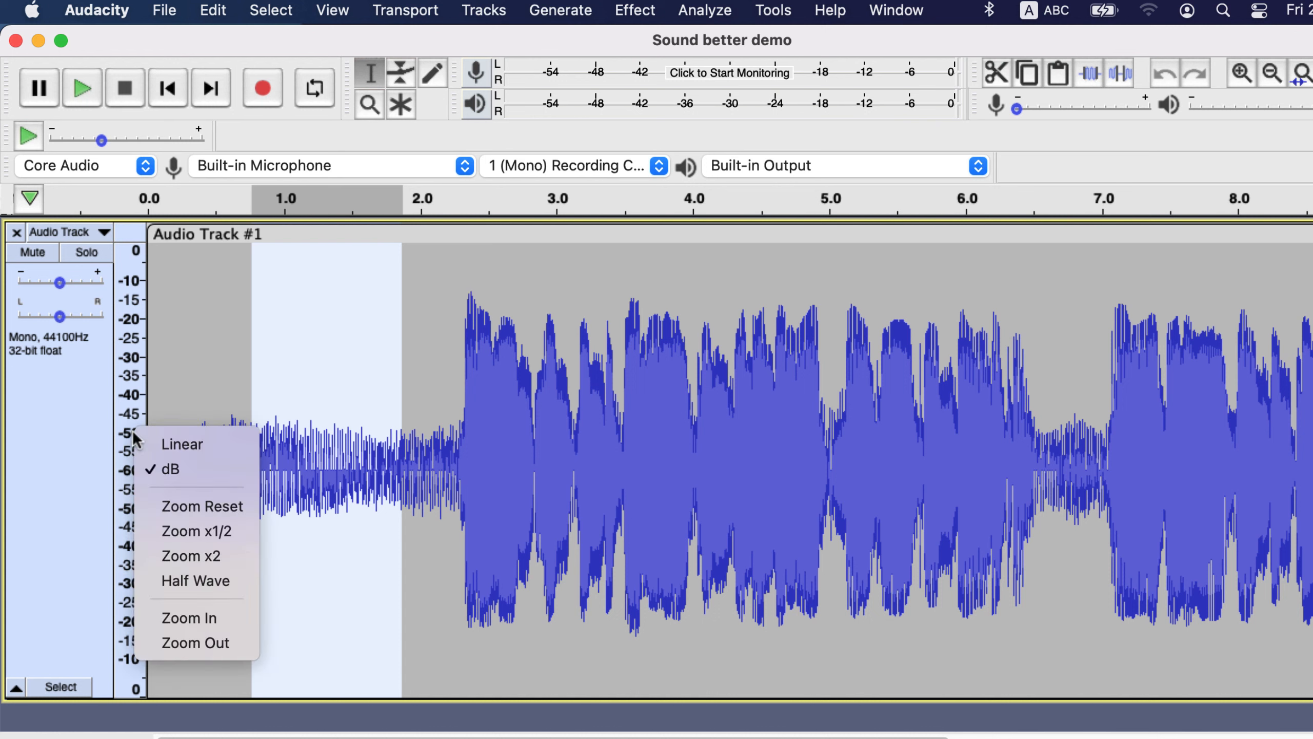
click(183, 444)
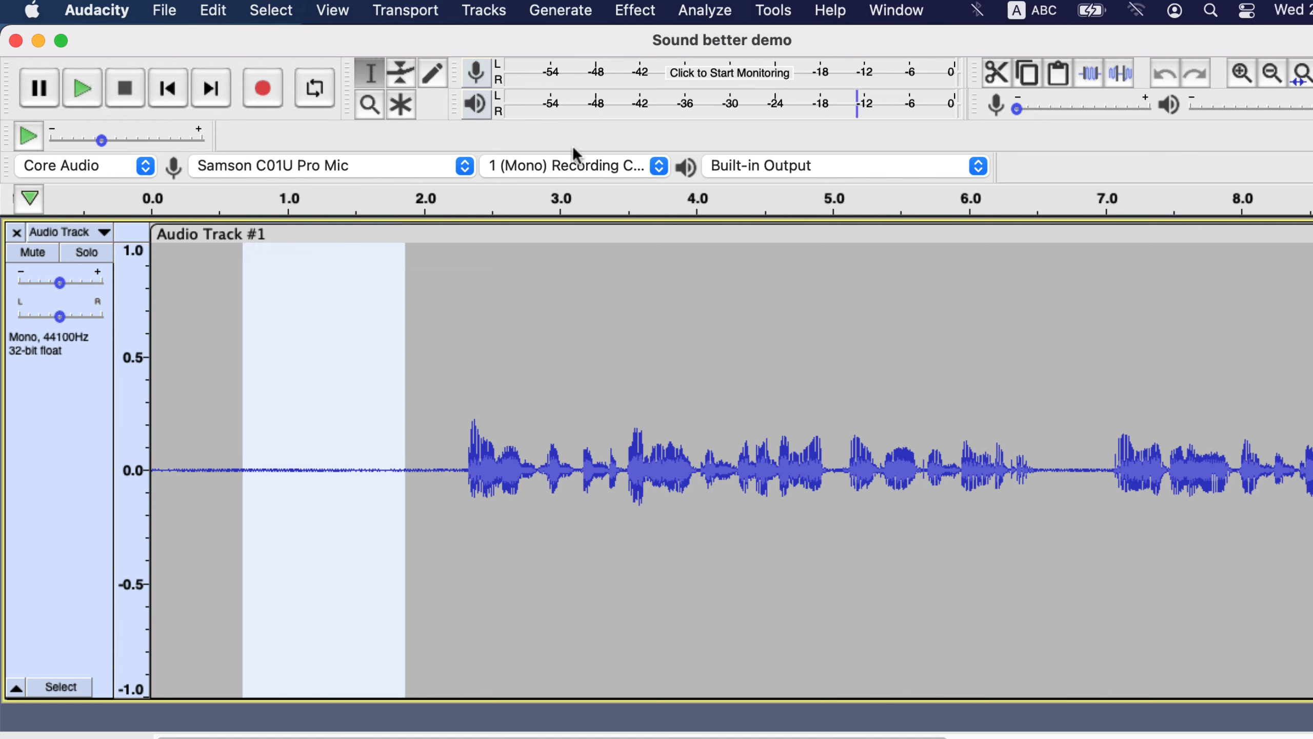
- Capture a noise profile for Noise Reduction from the silent lead-in, from 0 to about 2.2 s
click(447, 478)
drag(456, 479, 130, 458)
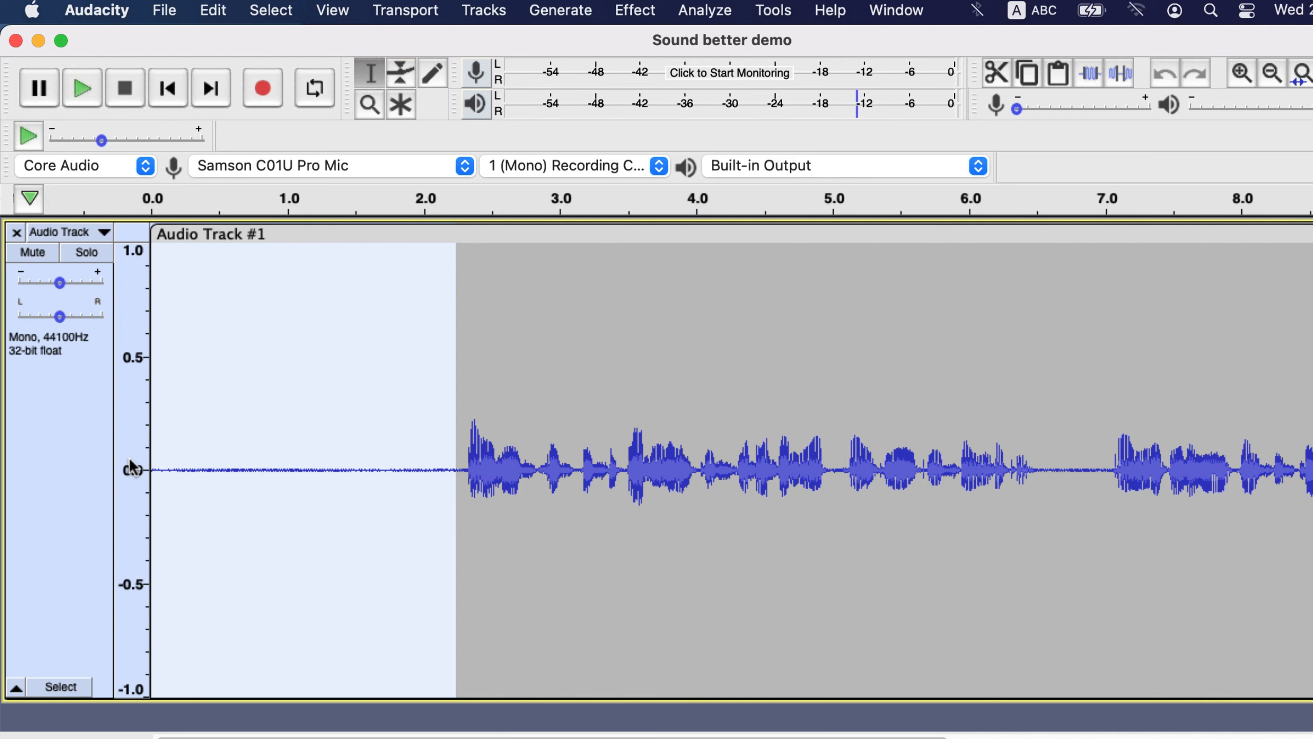
click(635, 11)
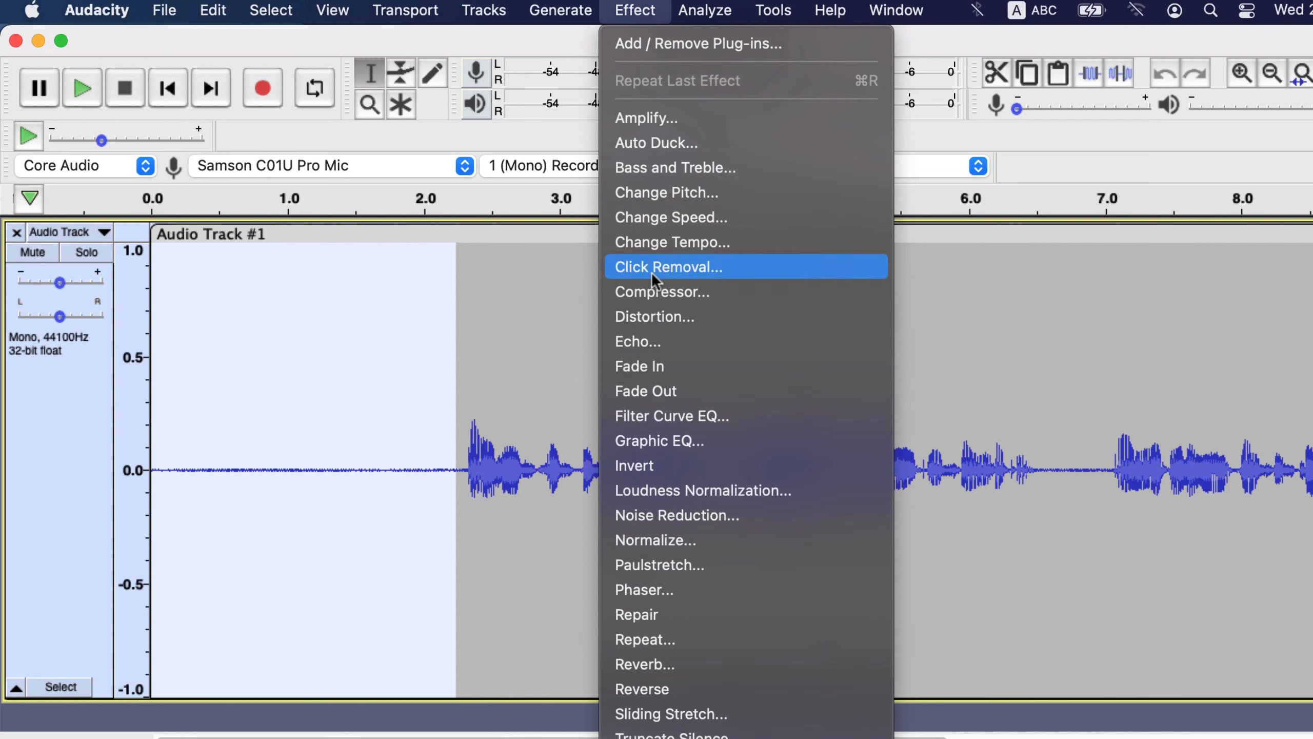
click(679, 514)
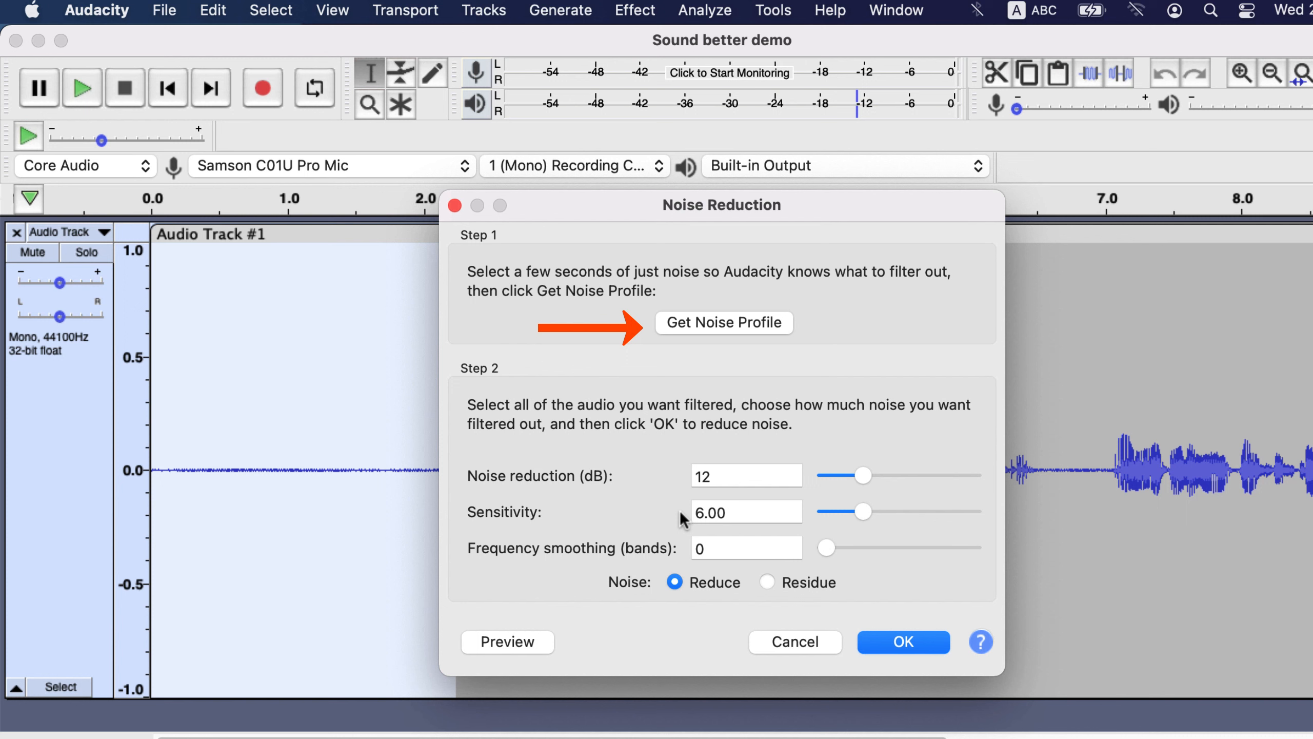
click(740, 323)
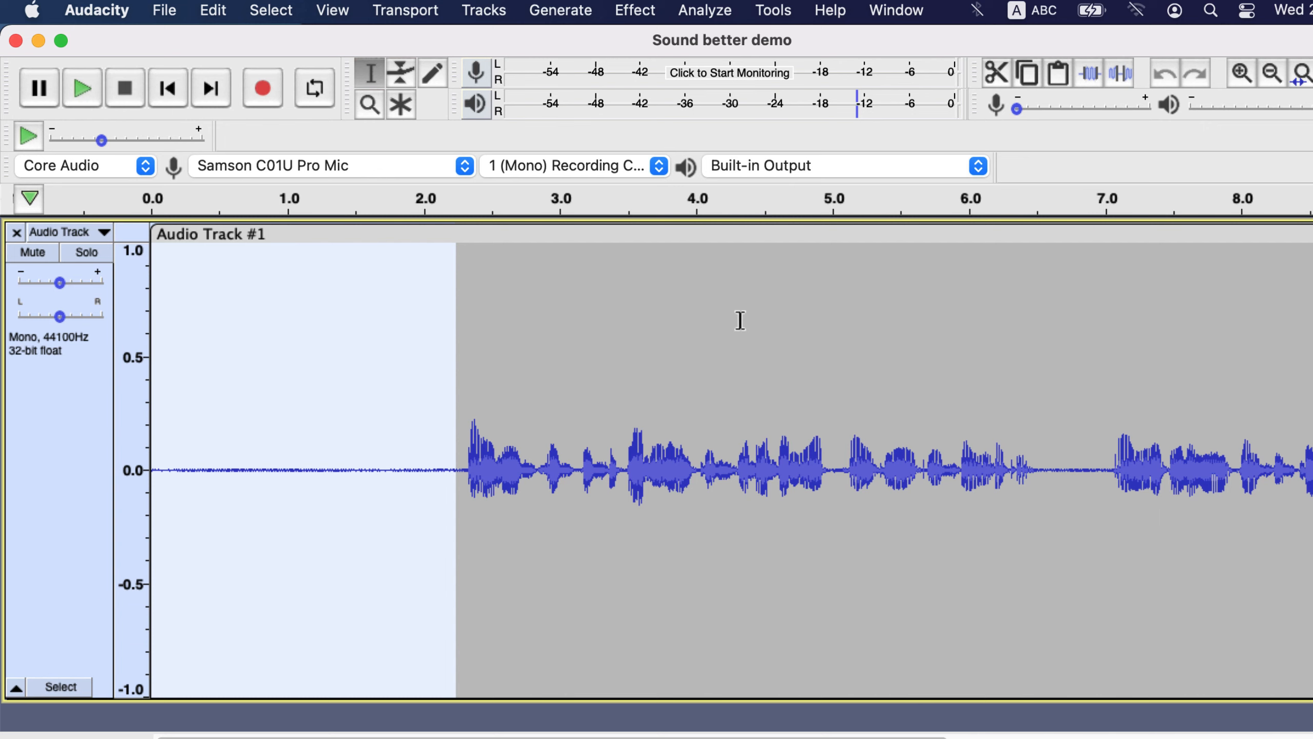
- Select the entire audio track and open the Noise Reduction effect for it
click(740, 321)
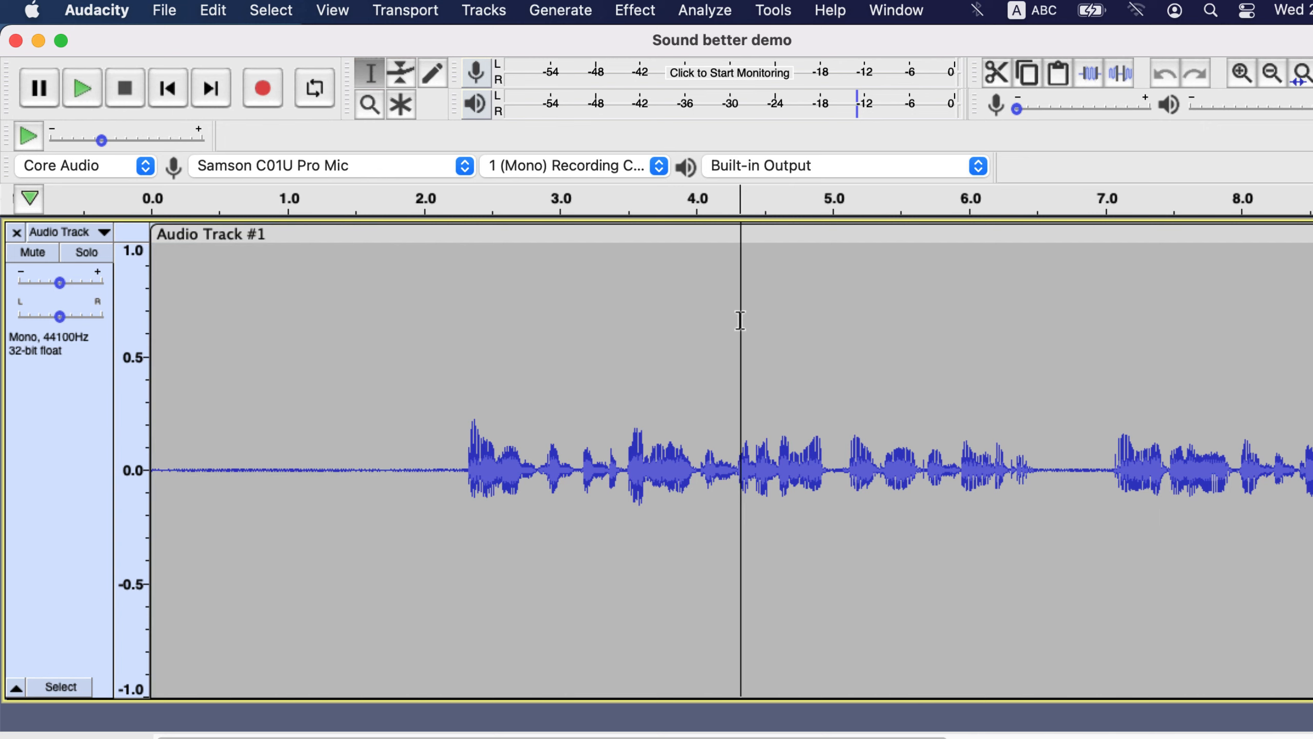
key(super+a)
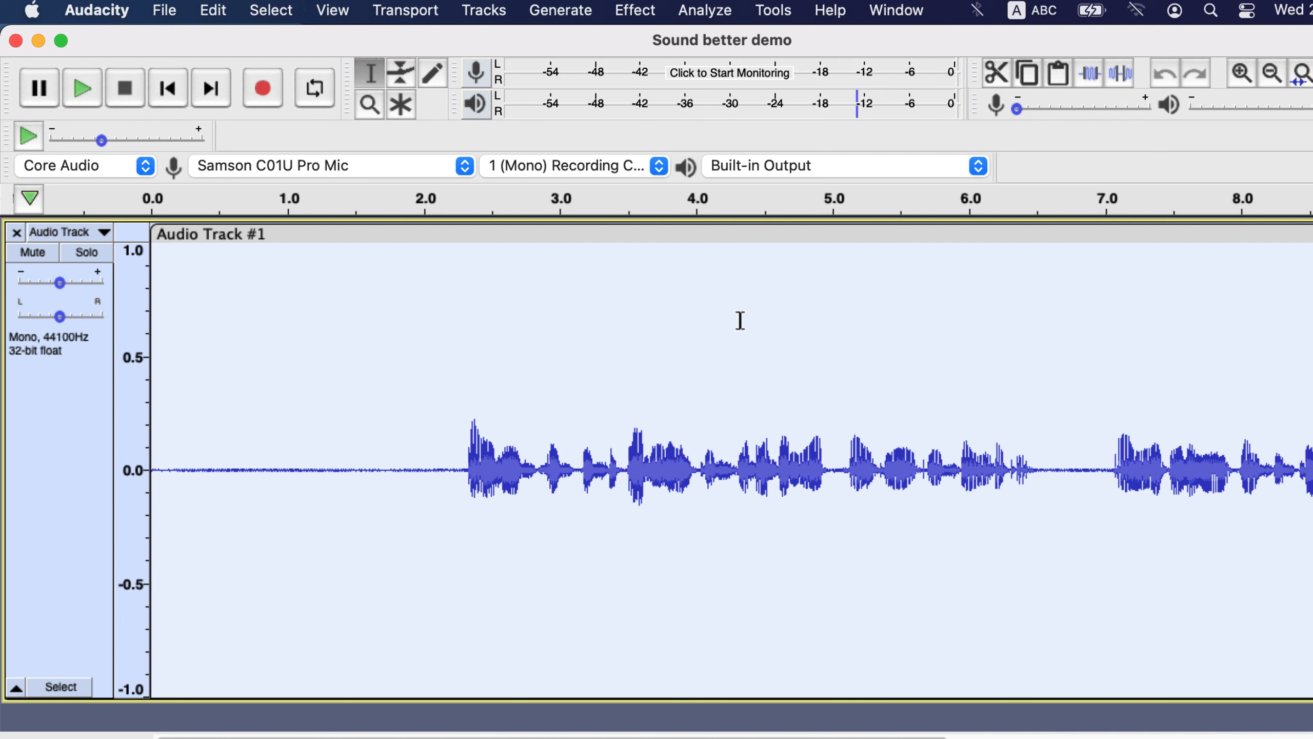
click(634, 11)
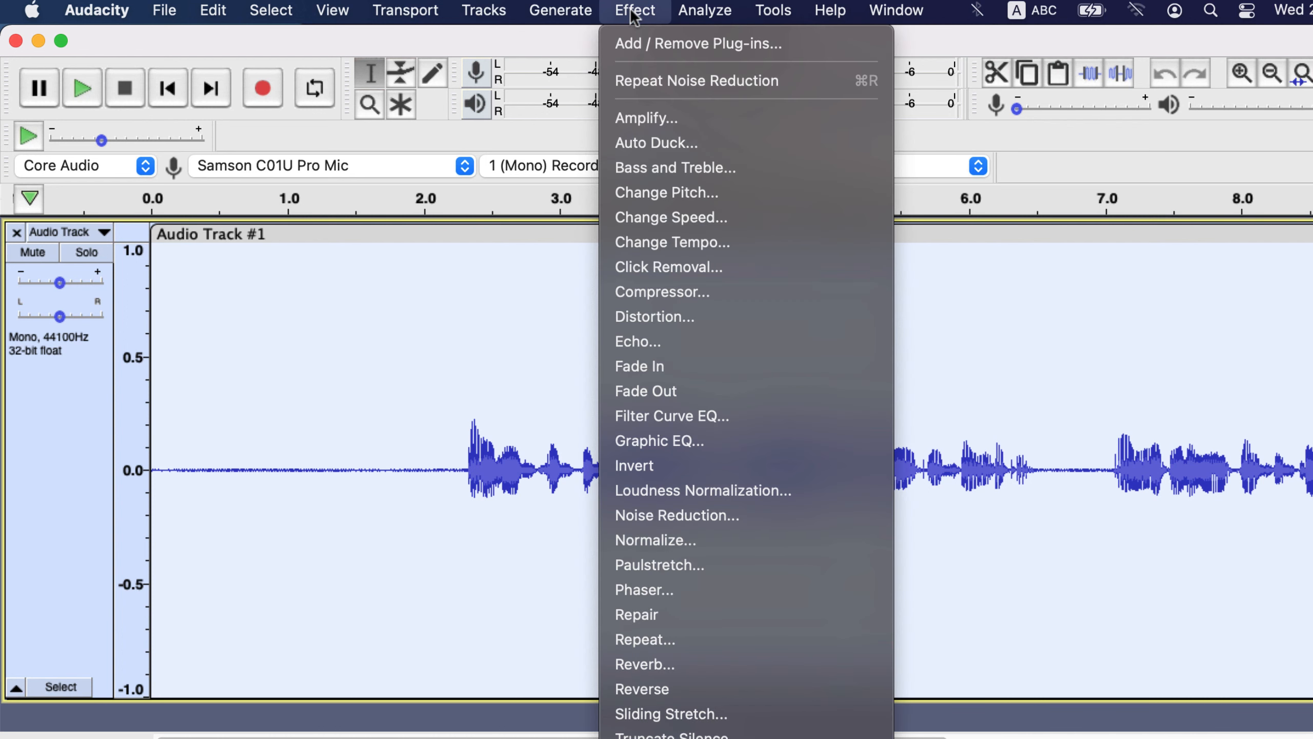
click(679, 513)
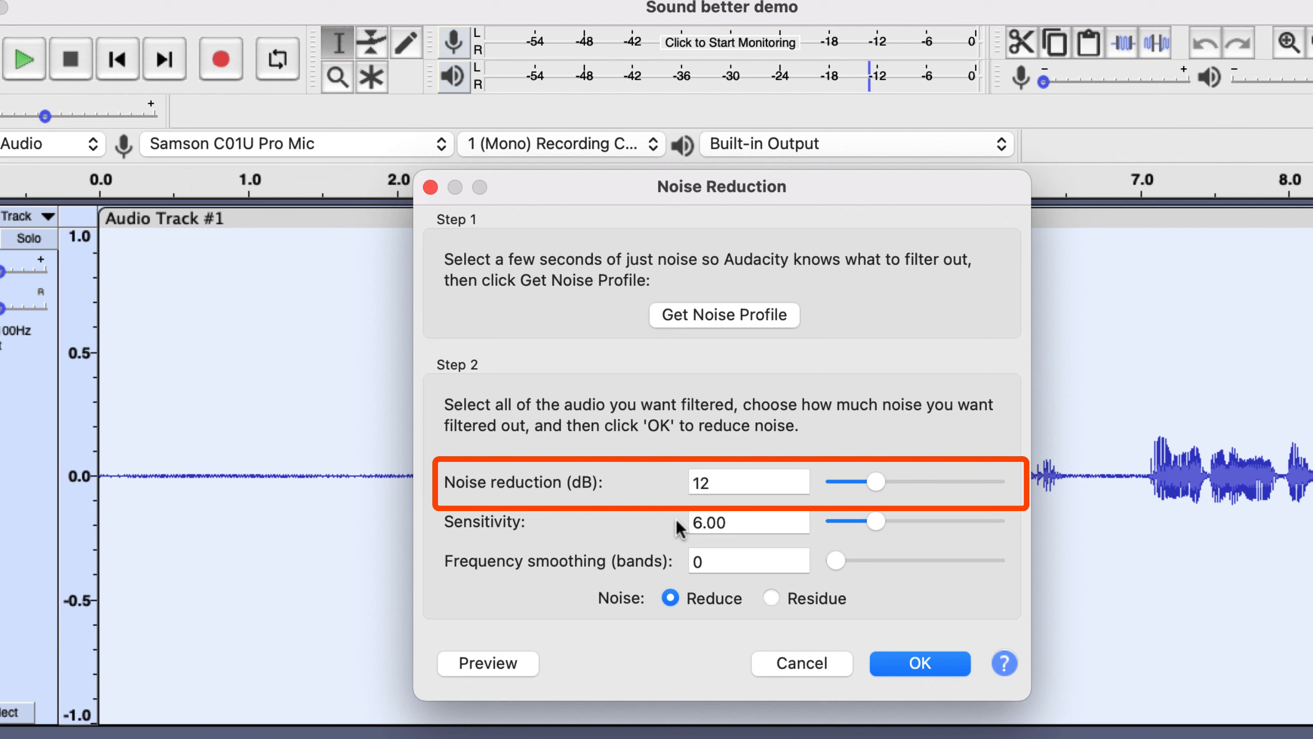
- Try a sensitivity of 24.00 and a higher frequency smoothing, and return them to 6.00 and 0
mouse_move(881, 481)
mouse_down()
mouse_move(898, 481)
mouse_move(880, 484)
mouse_up()
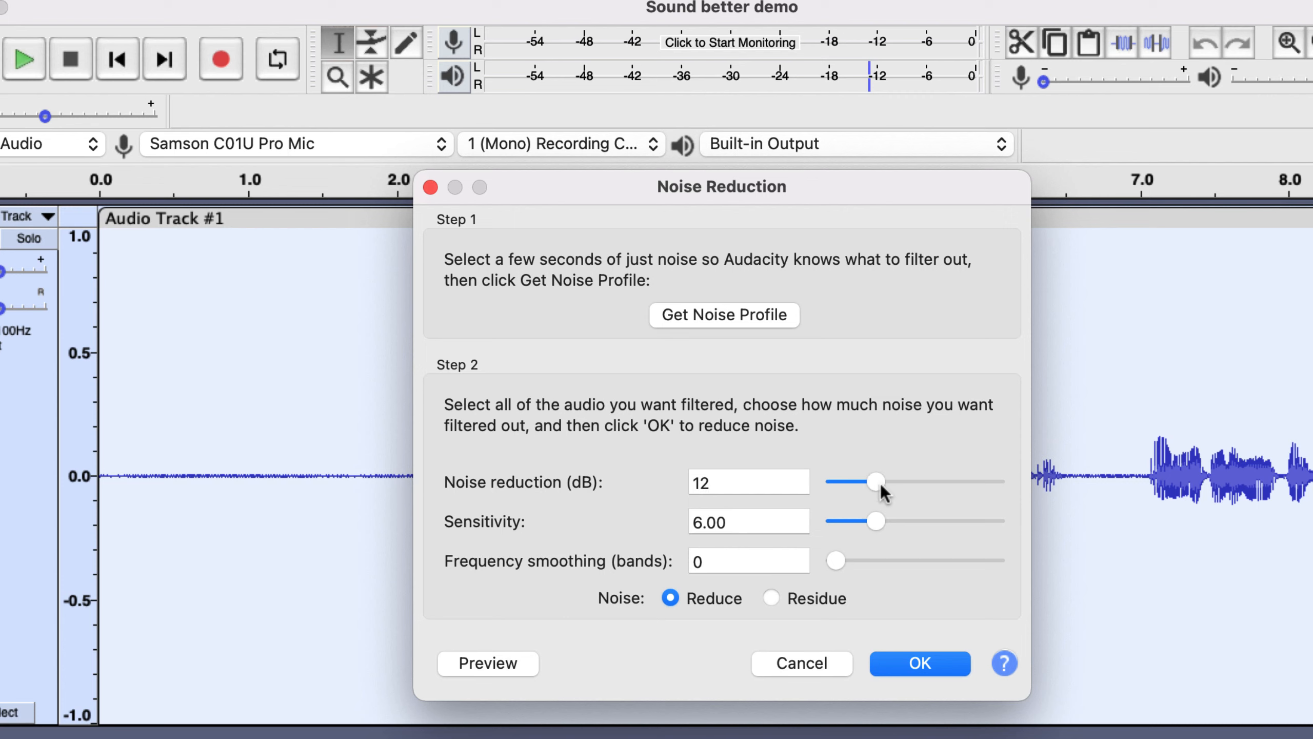
drag(878, 520, 1010, 522)
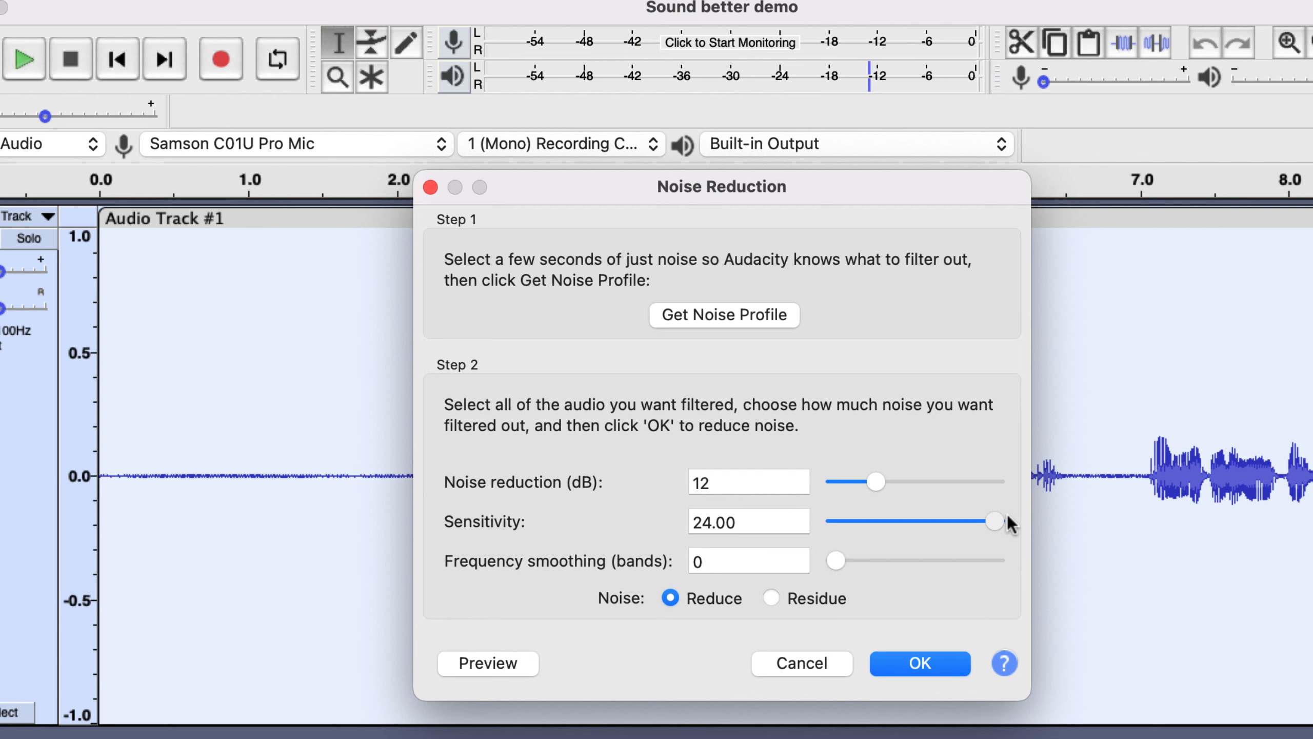
drag(1008, 516, 878, 521)
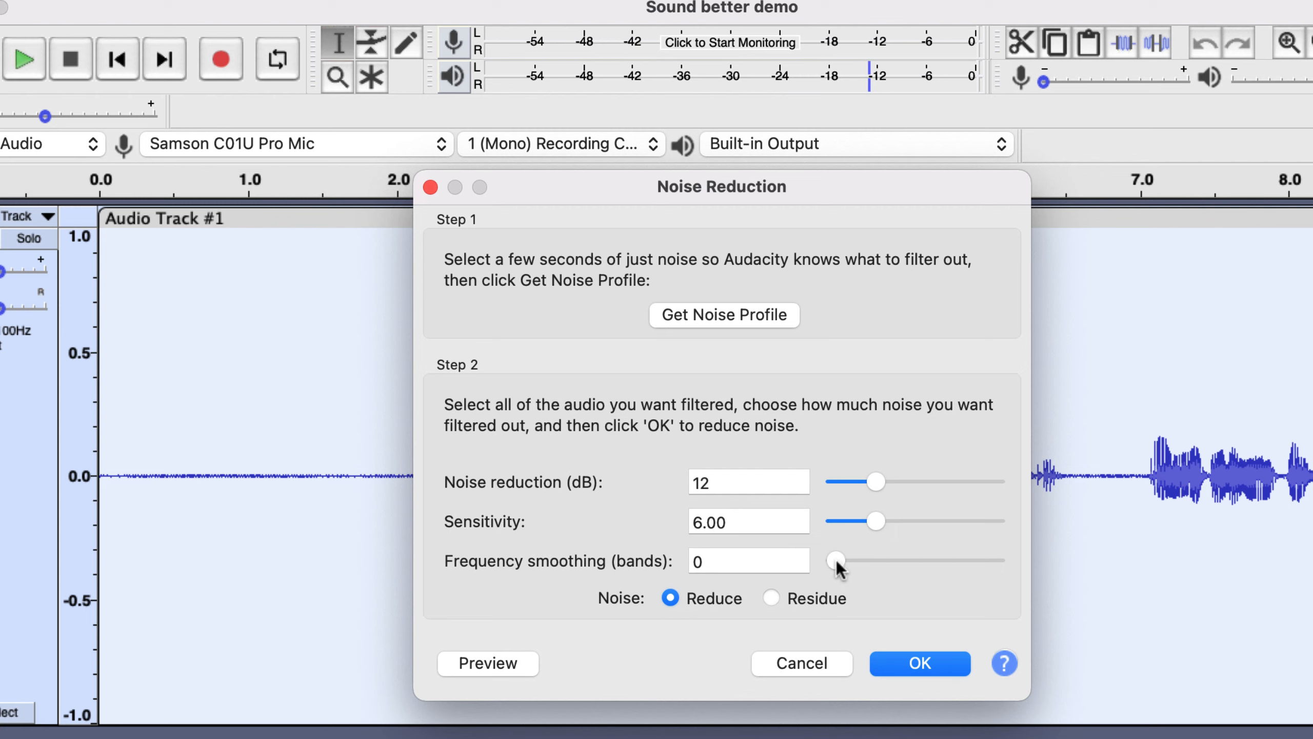
drag(836, 560, 878, 564)
drag(876, 558, 827, 557)
drag(842, 561, 836, 560)
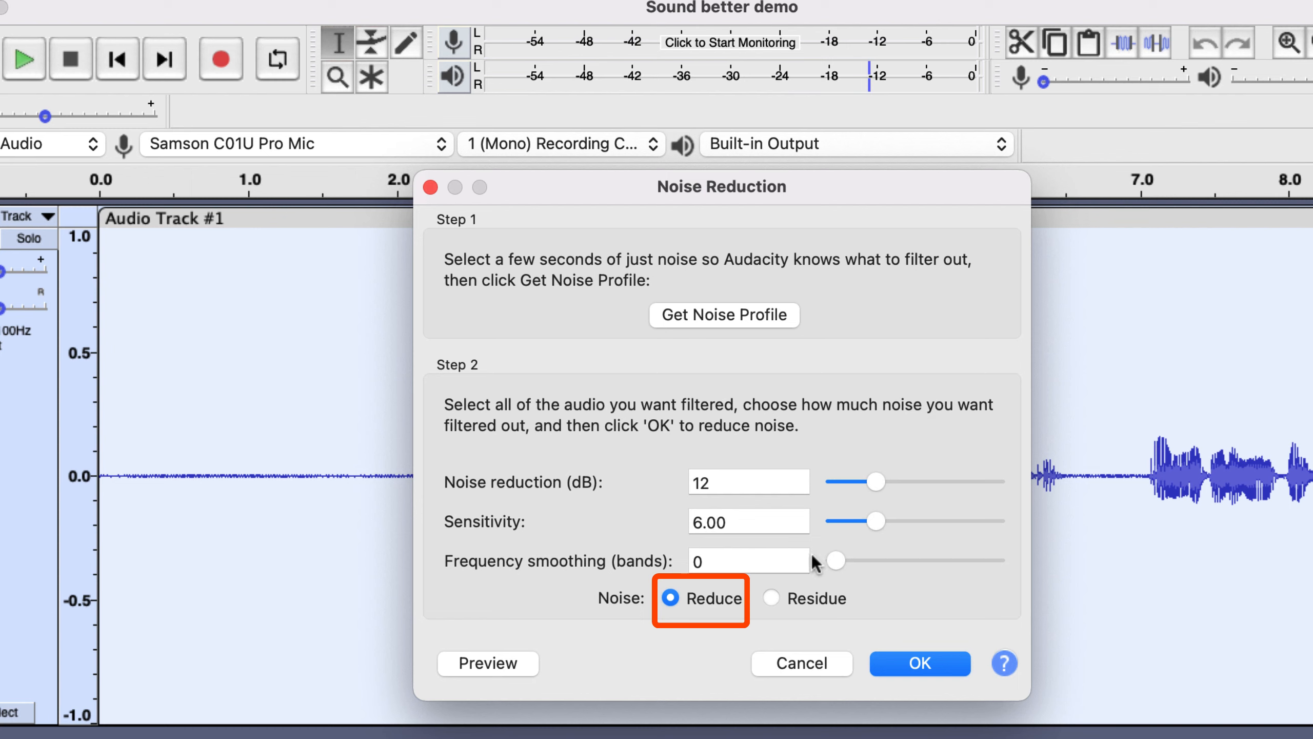
- Apply the noise reduction at 12 dB with sensitivity 6.00, frequency smoothing 0 and the Reduce option, and clear the selection
click(920, 663)
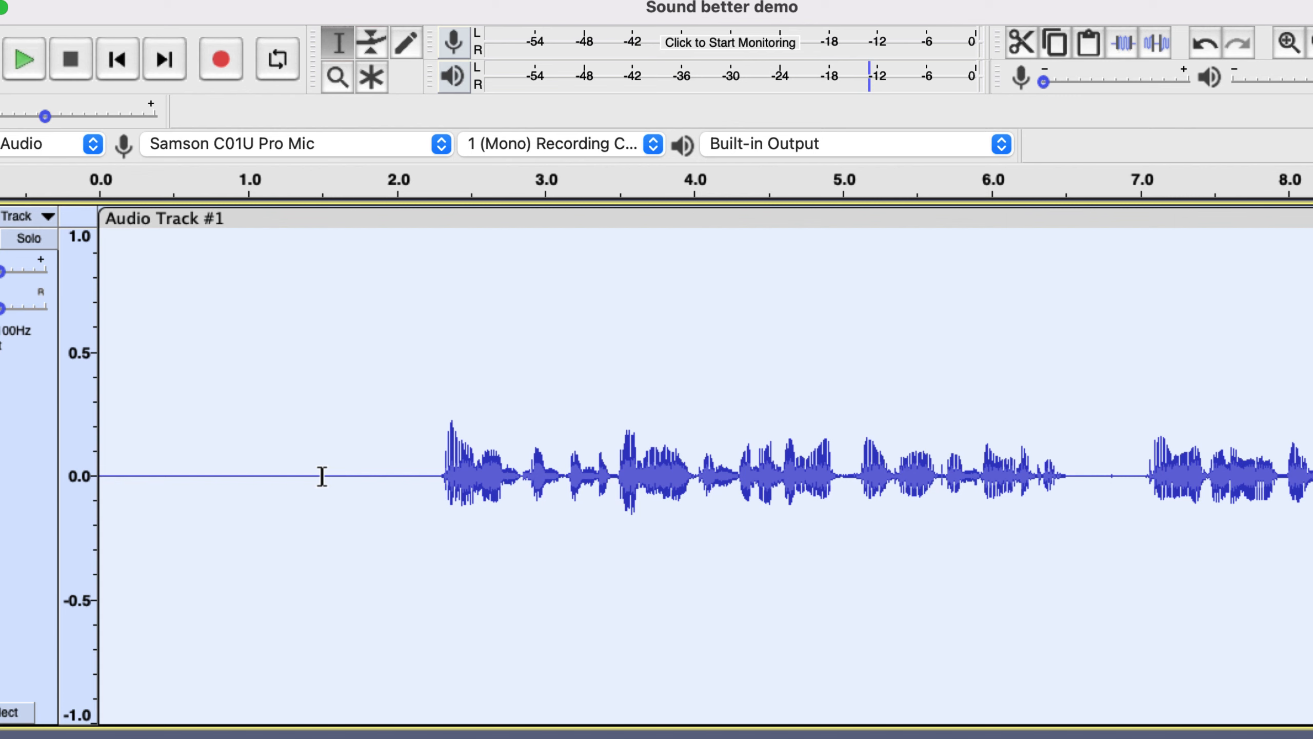
click(322, 476)
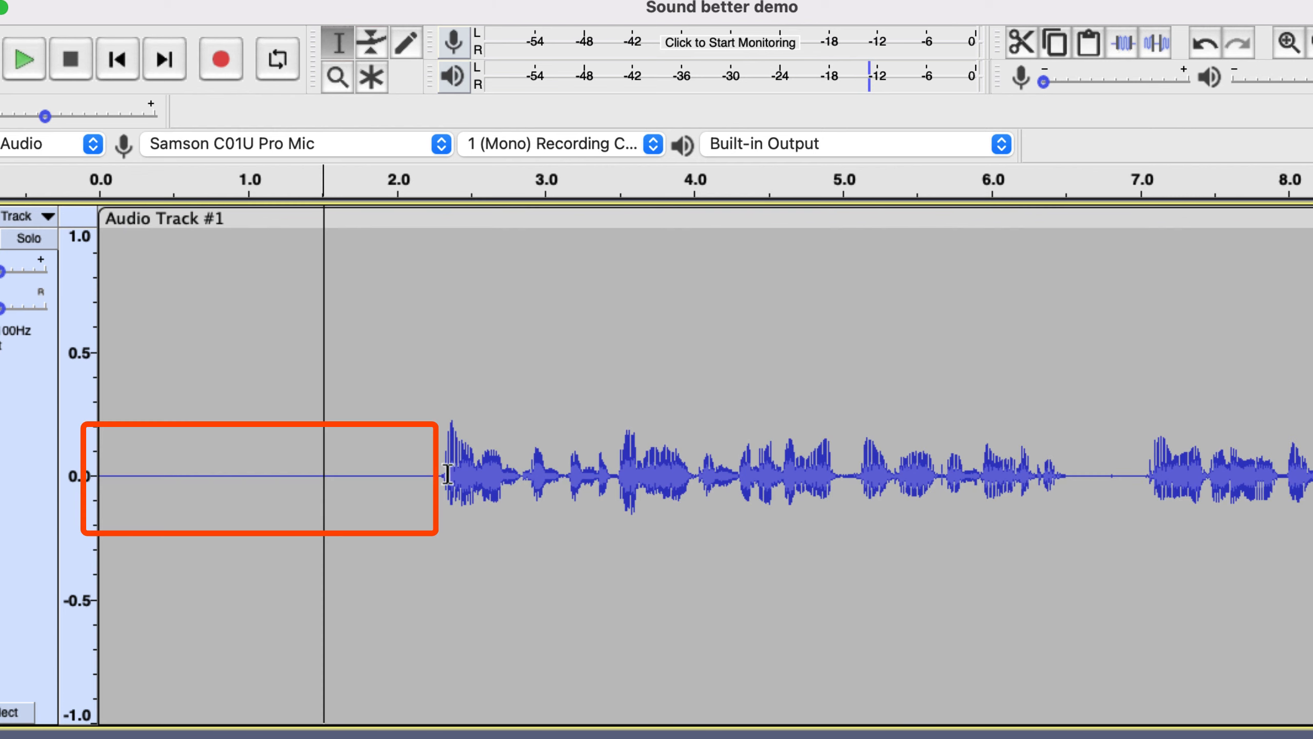
- Play the silent lead-in up to about 2.2 s and the recording from near its start to check the remaining noise
click(432, 473)
drag(432, 473, 107, 450)
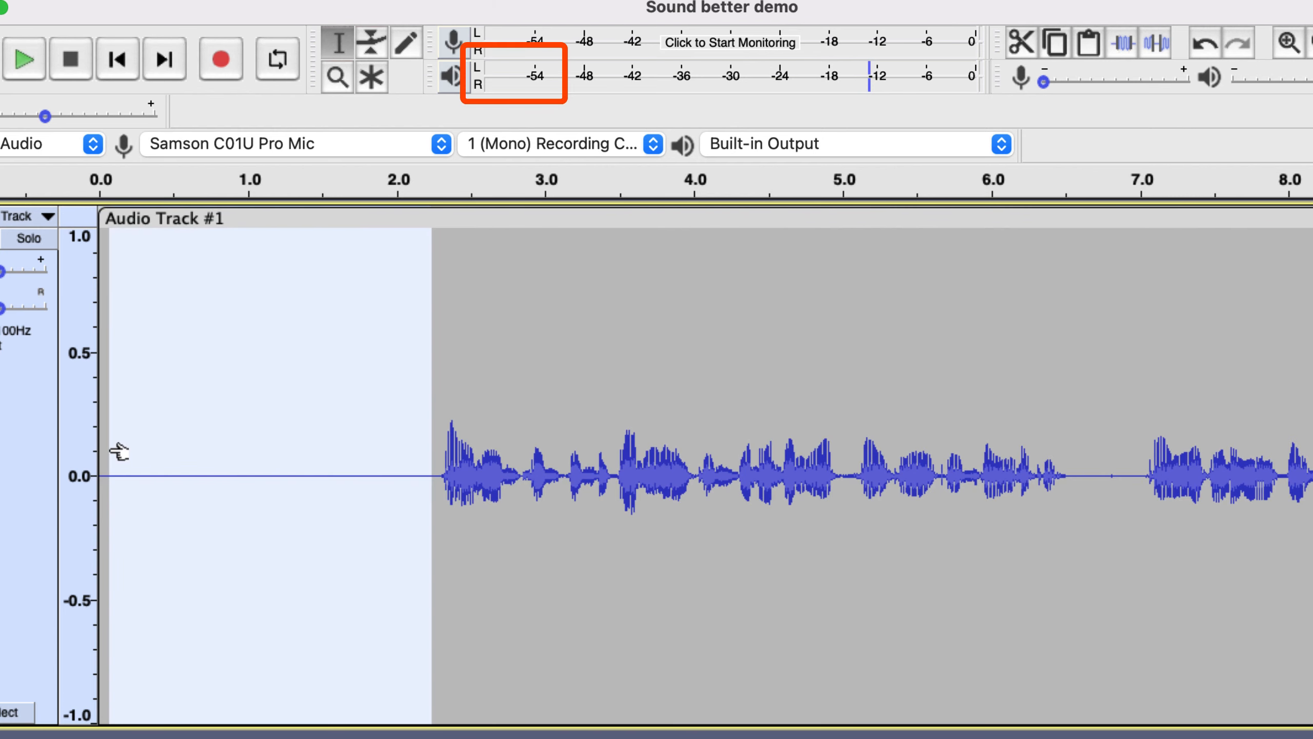
key(space)
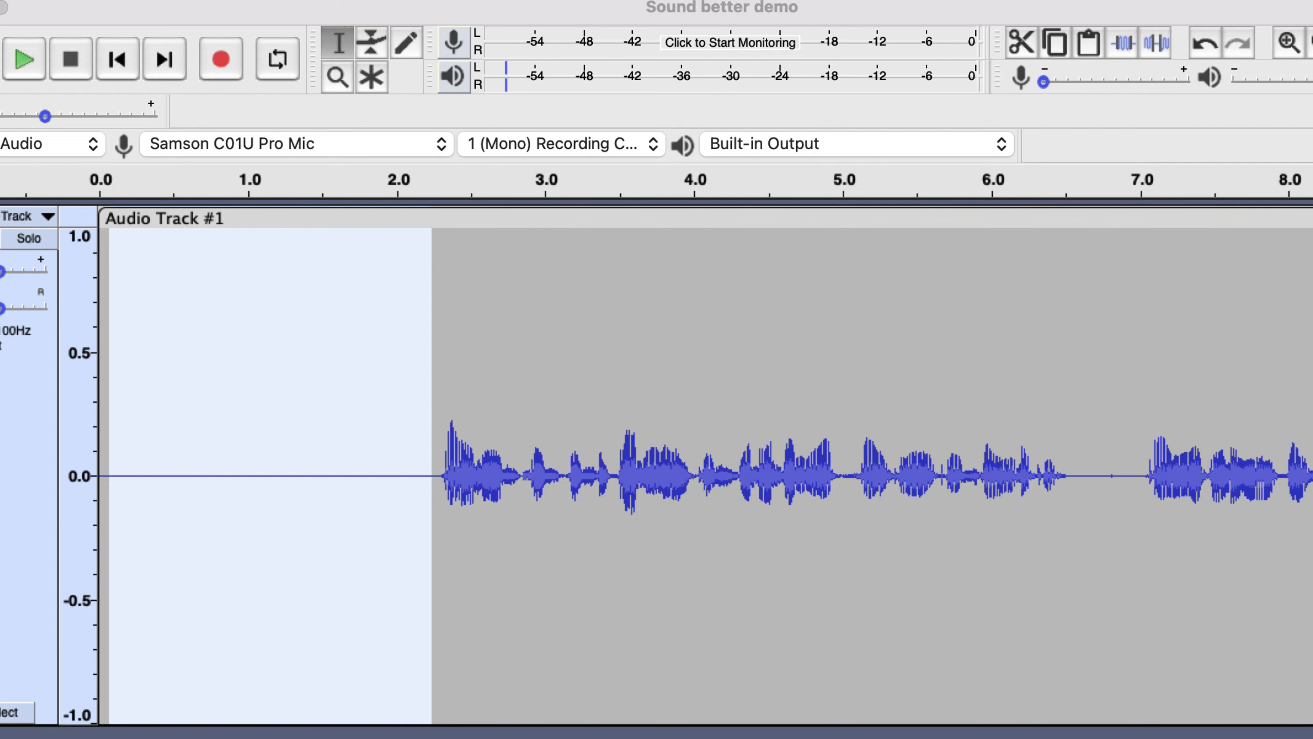
click(139, 465)
key(space)
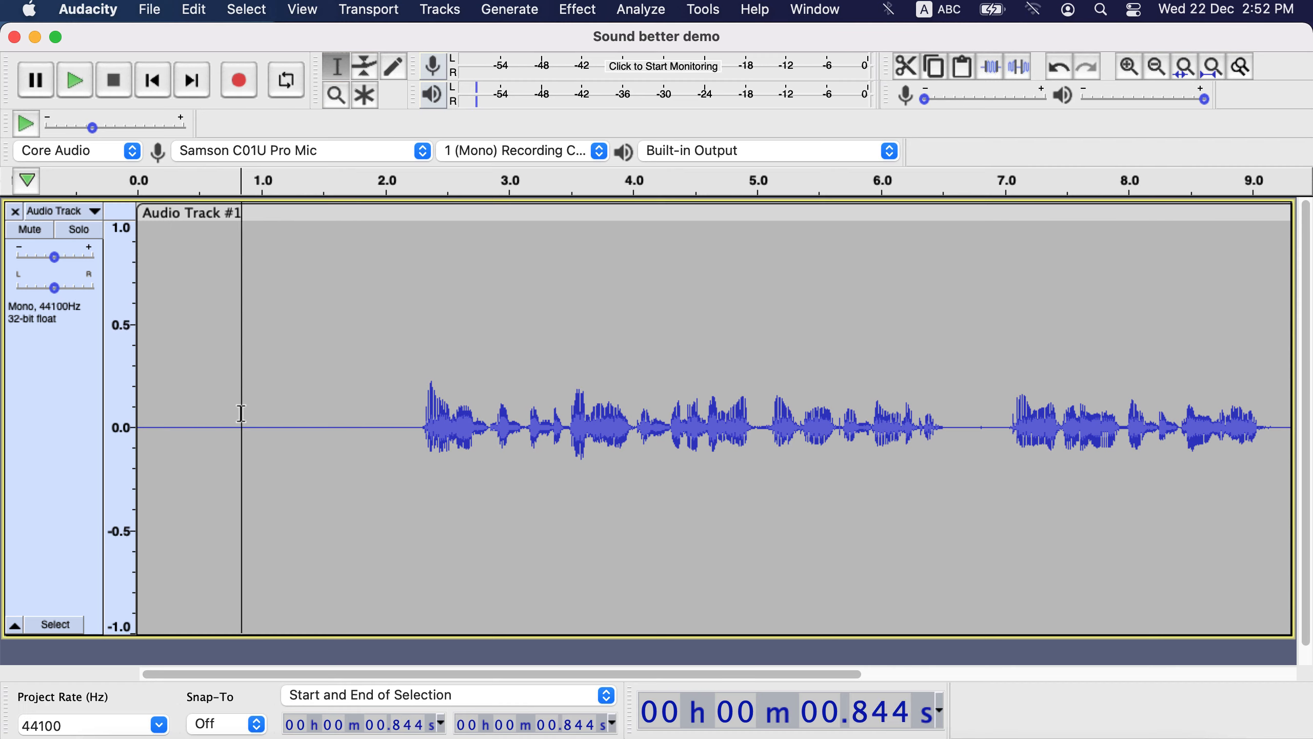
- Open Filter Curve EQ for the entire track and flatten its curve
key(super+a)
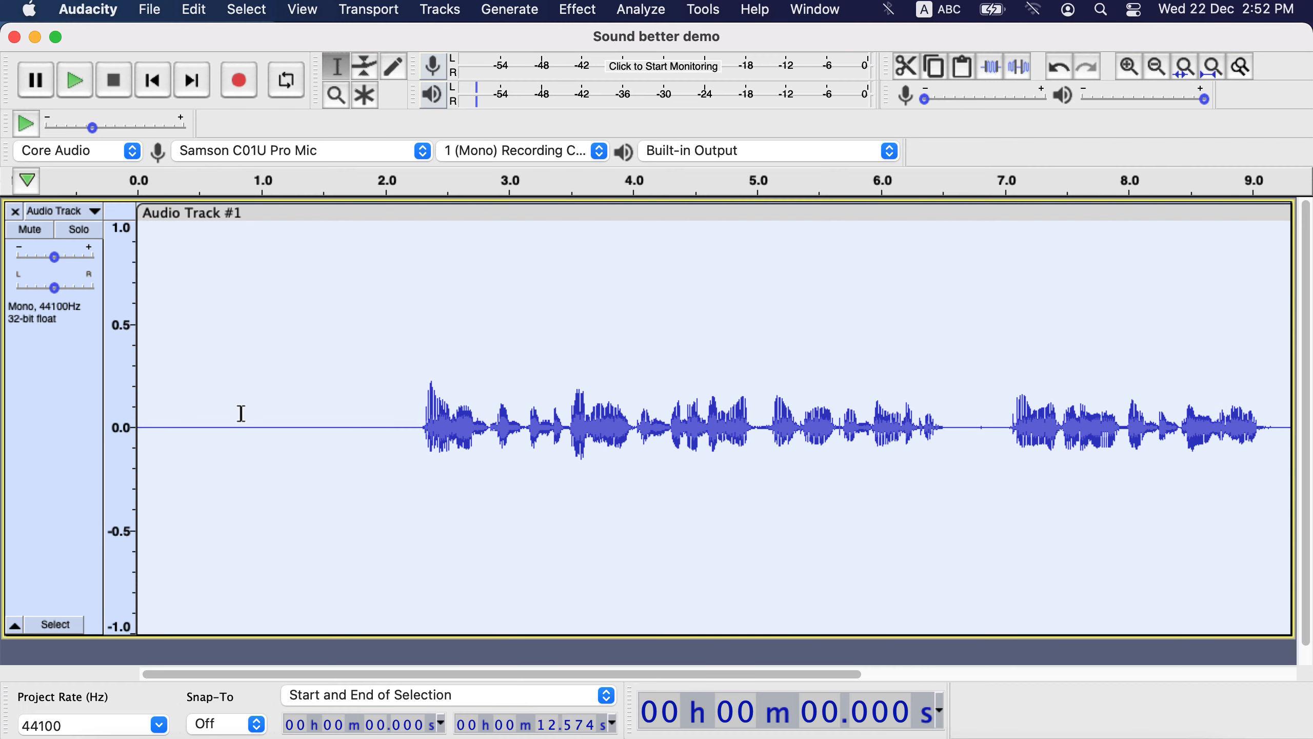
click(579, 11)
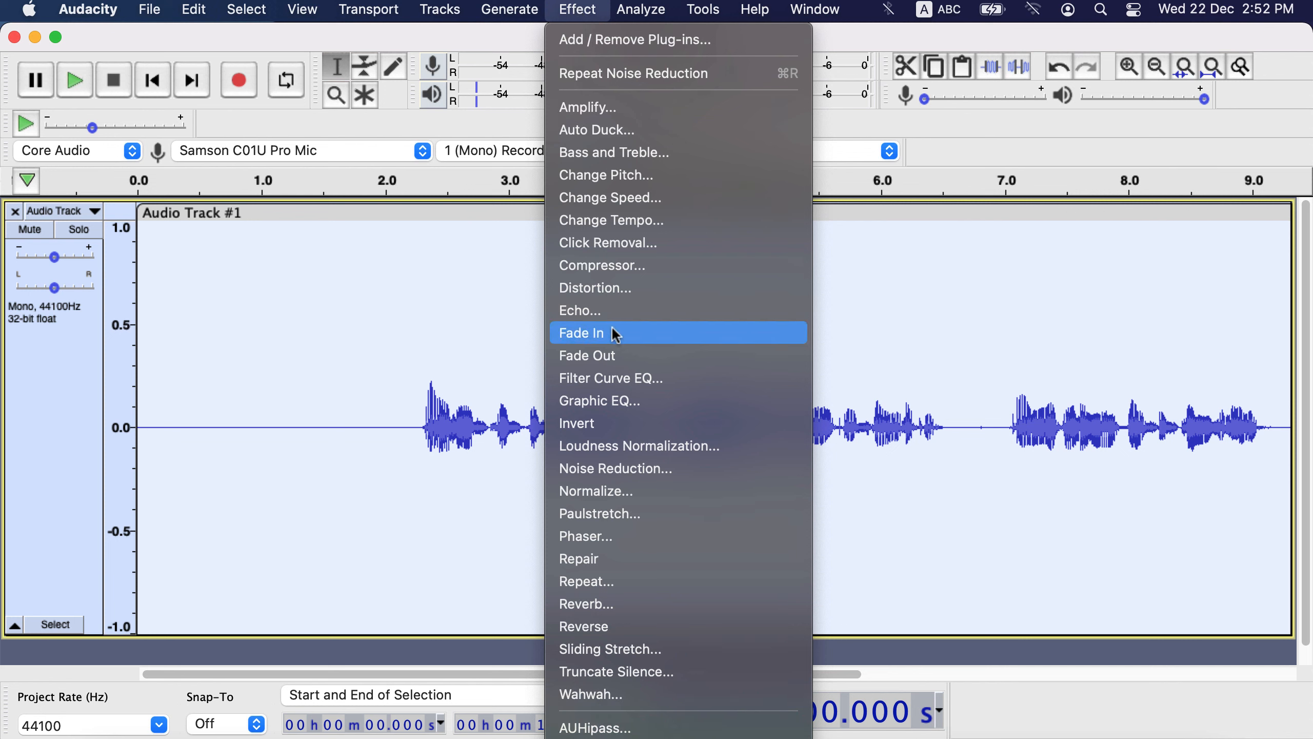
click(686, 378)
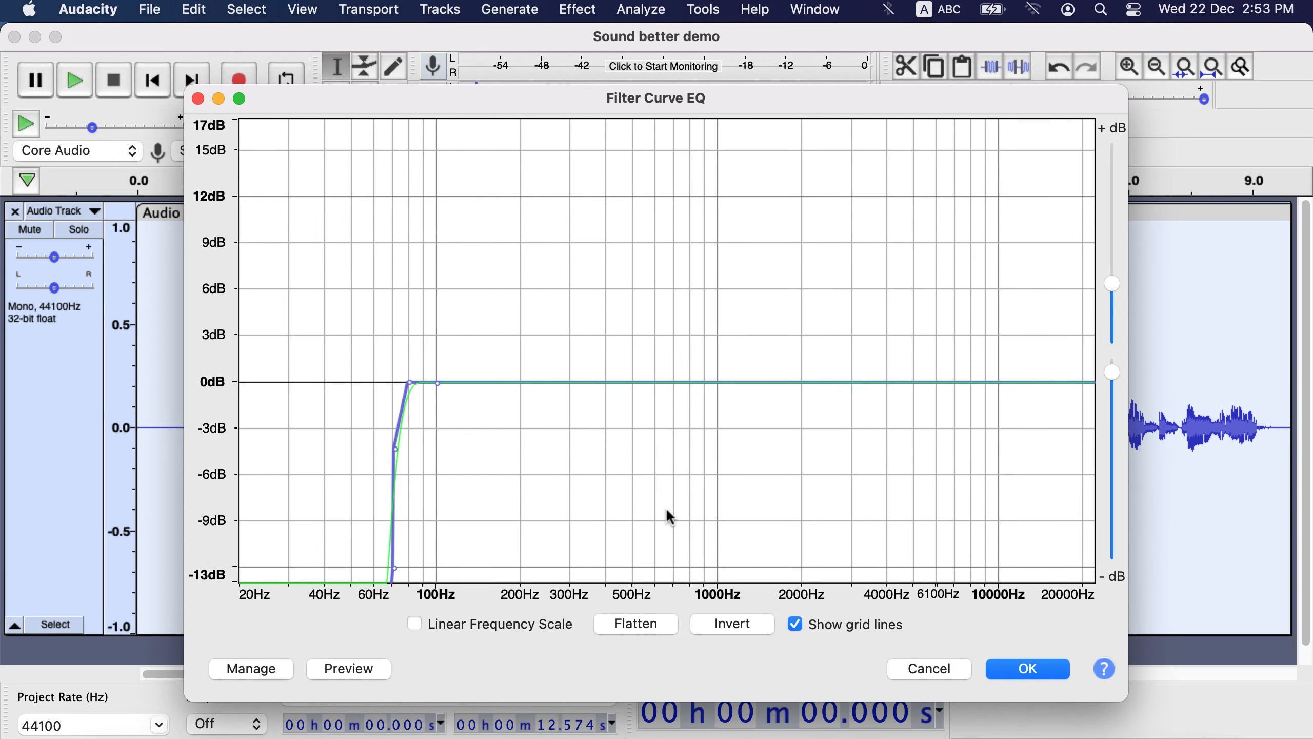
click(651, 623)
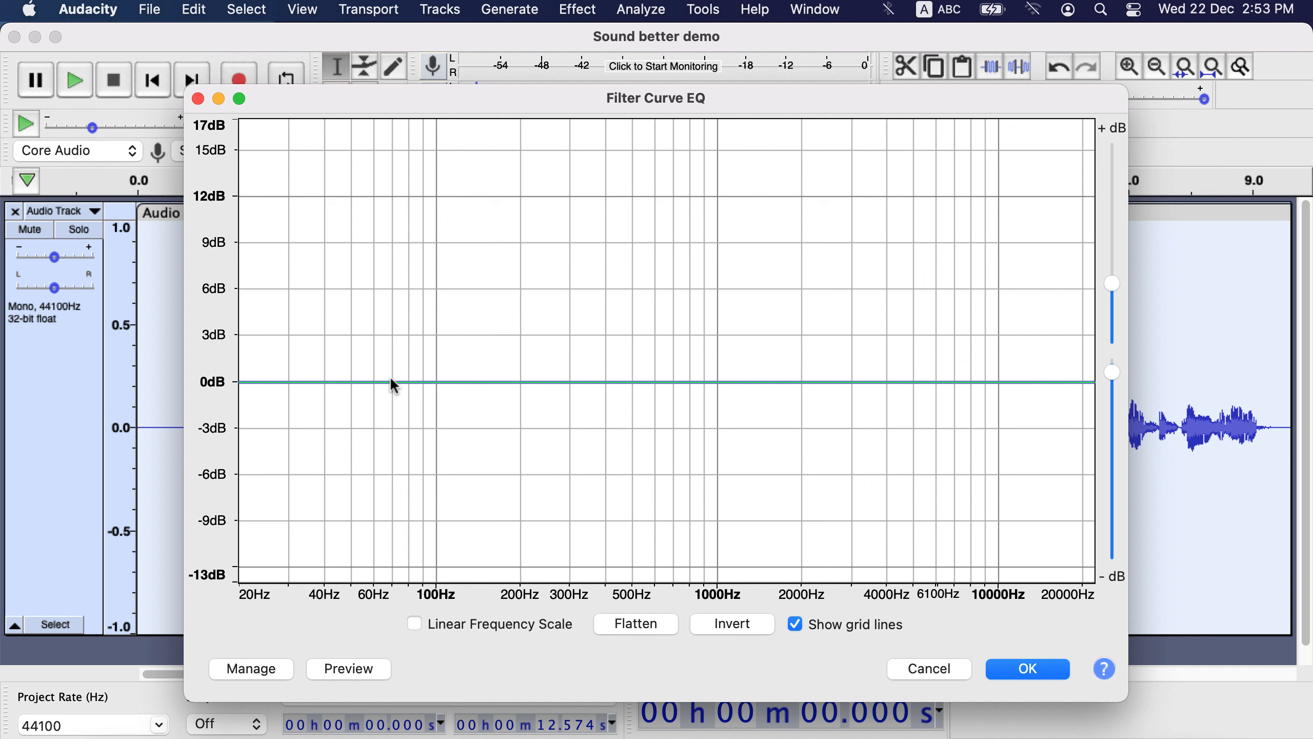
- Try raising the EQ curve to about 4 dB with a dip to 0 dB just below 200 Hz, and flatten it again
drag(392, 381, 401, 318)
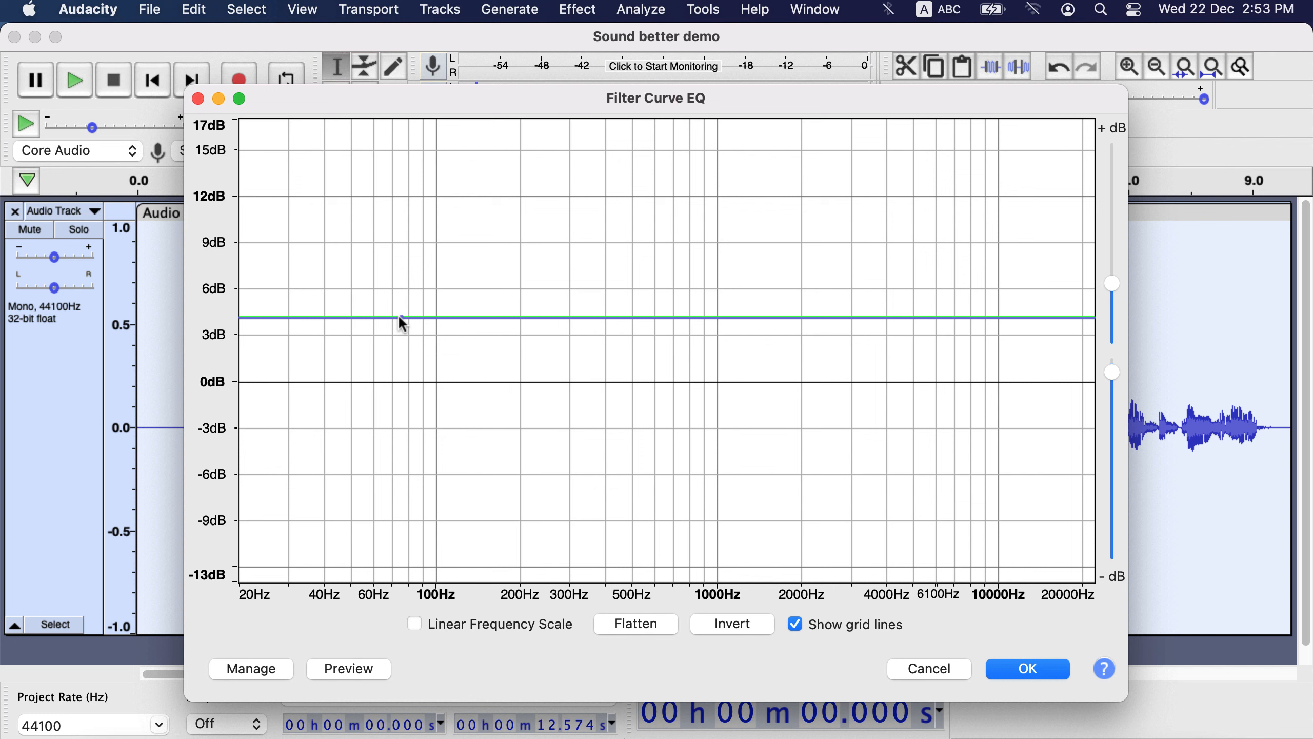
drag(615, 317, 616, 314)
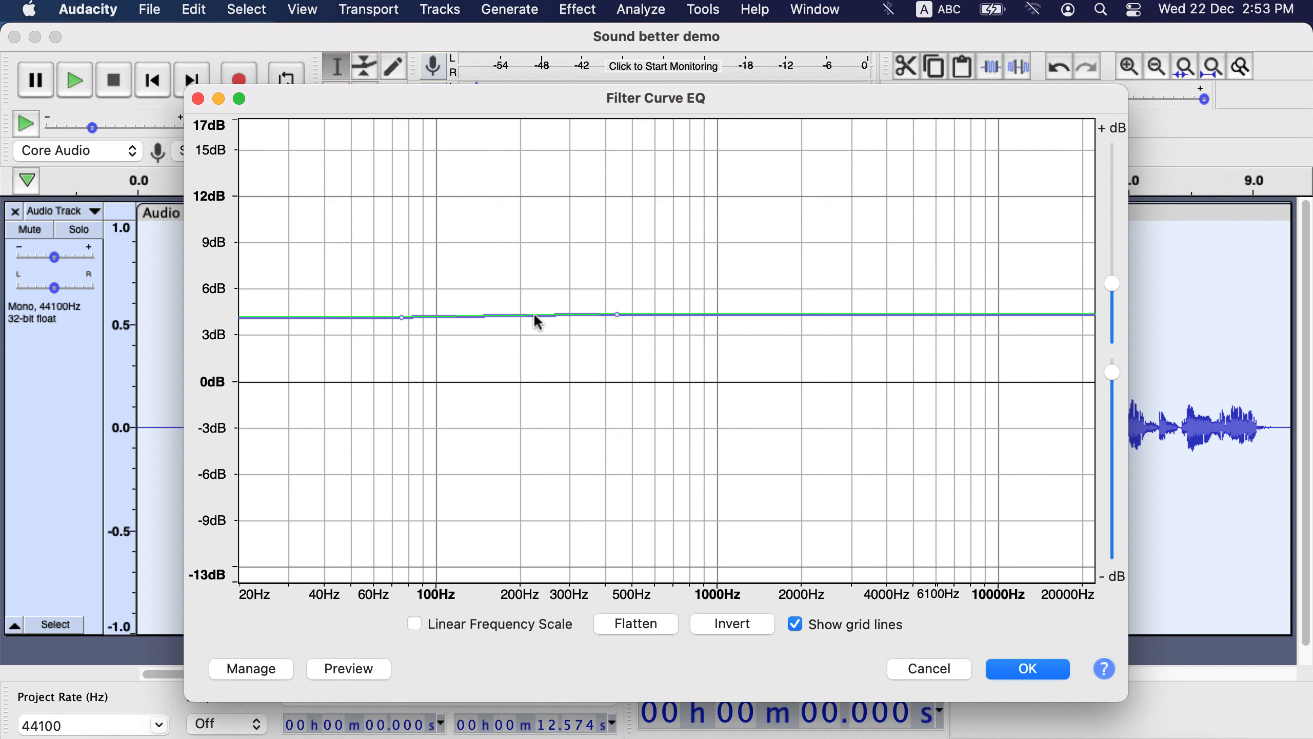
drag(516, 315, 507, 382)
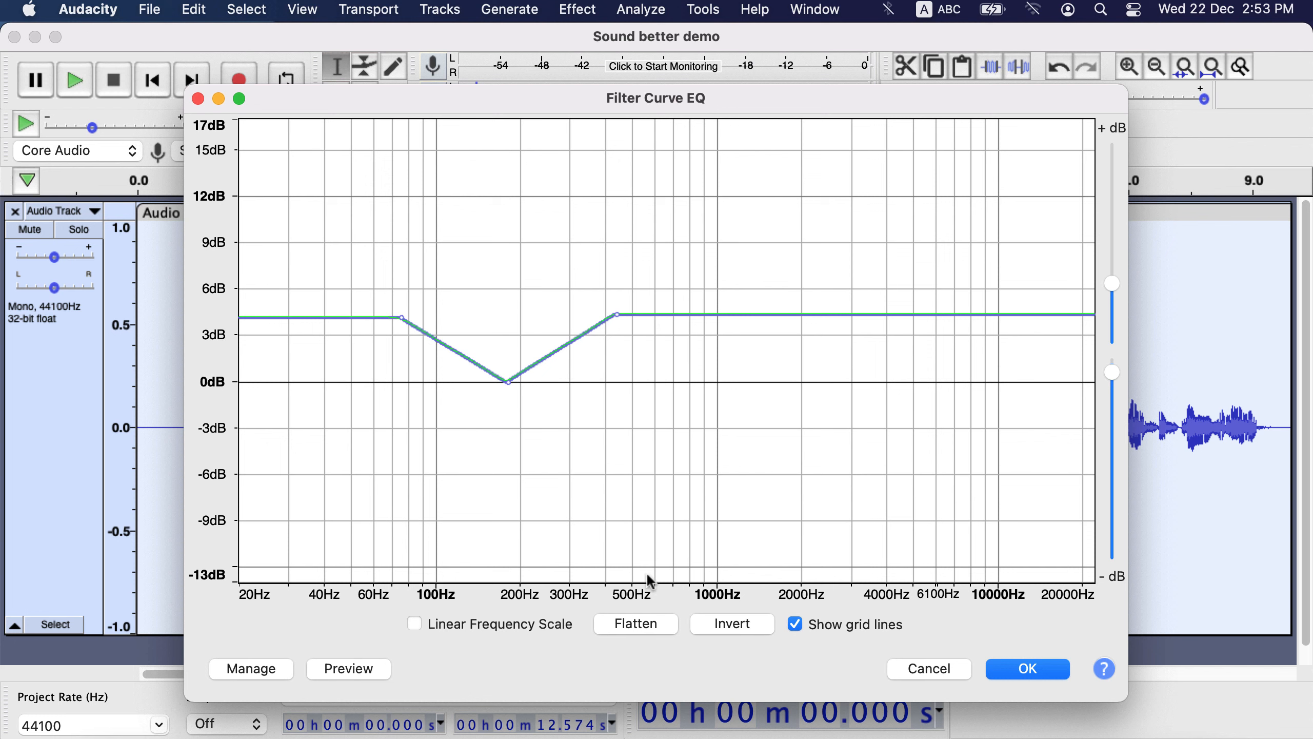
click(640, 626)
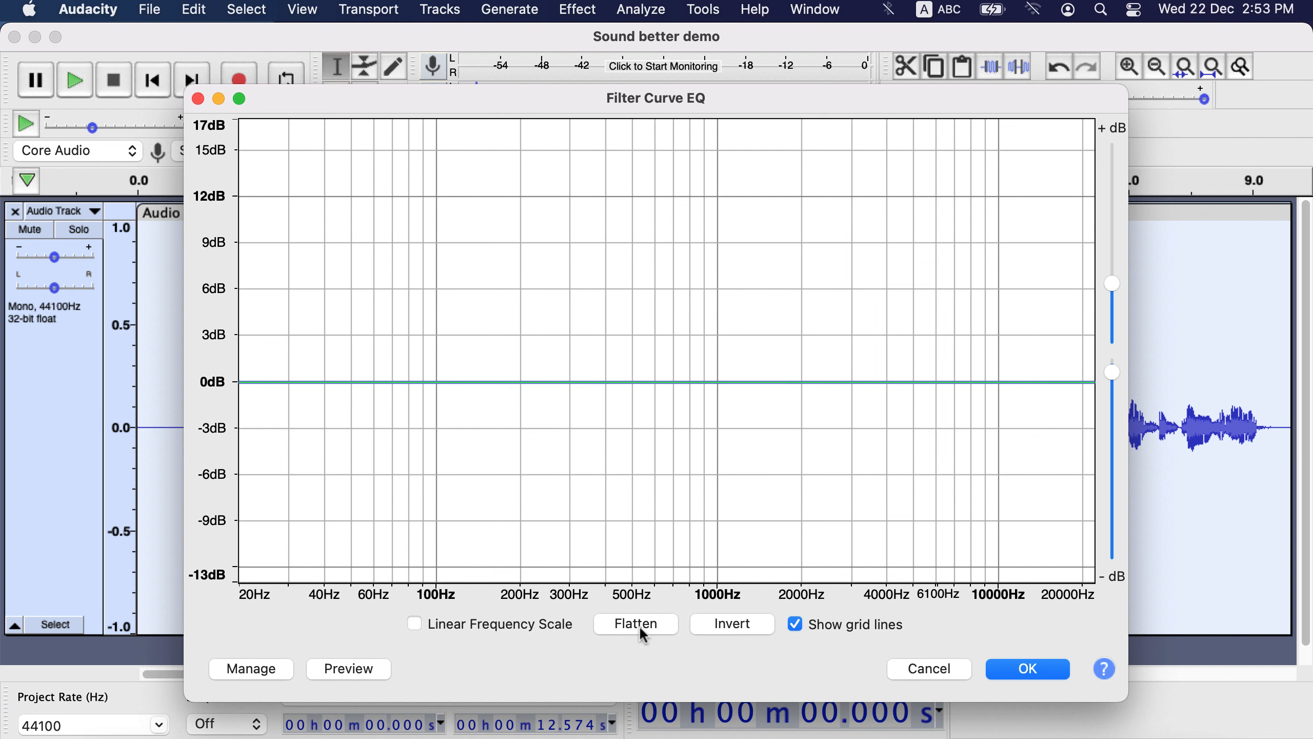
- Load the Bass Boost factory preset into Filter Curve EQ
click(267, 665)
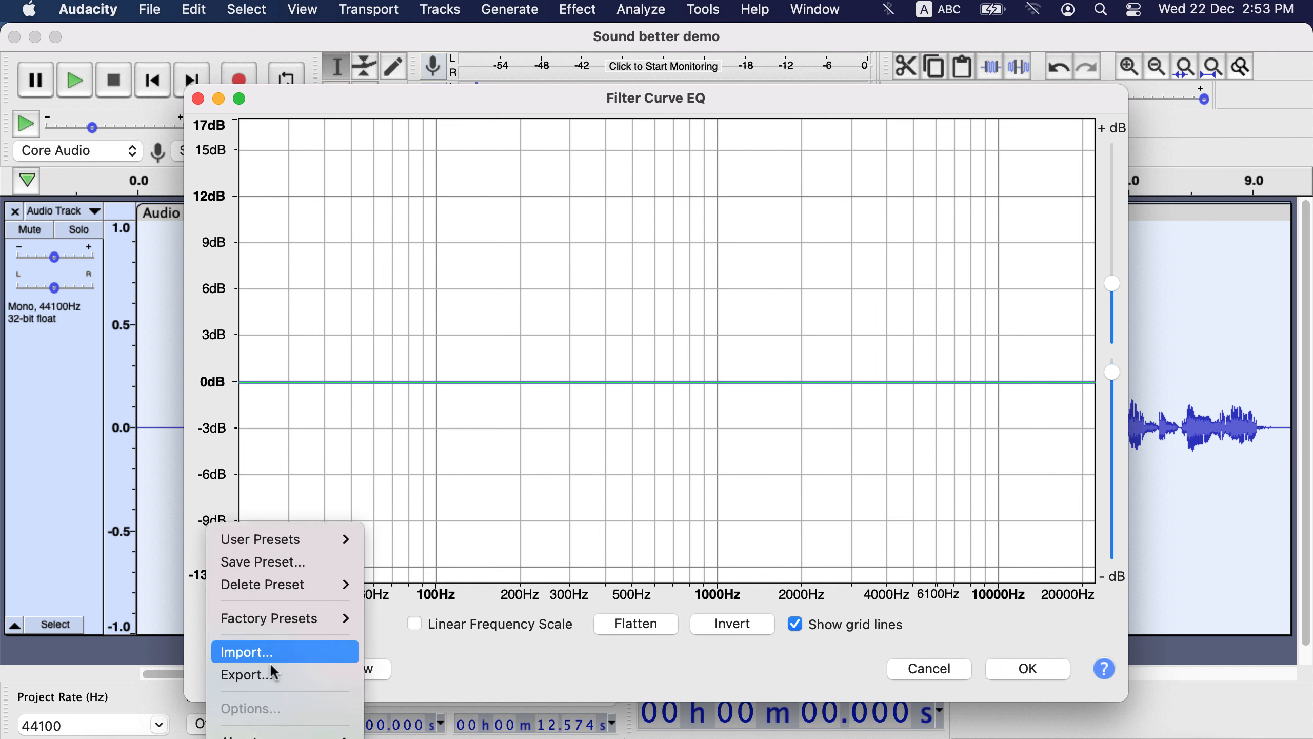
mouse_move(327, 623)
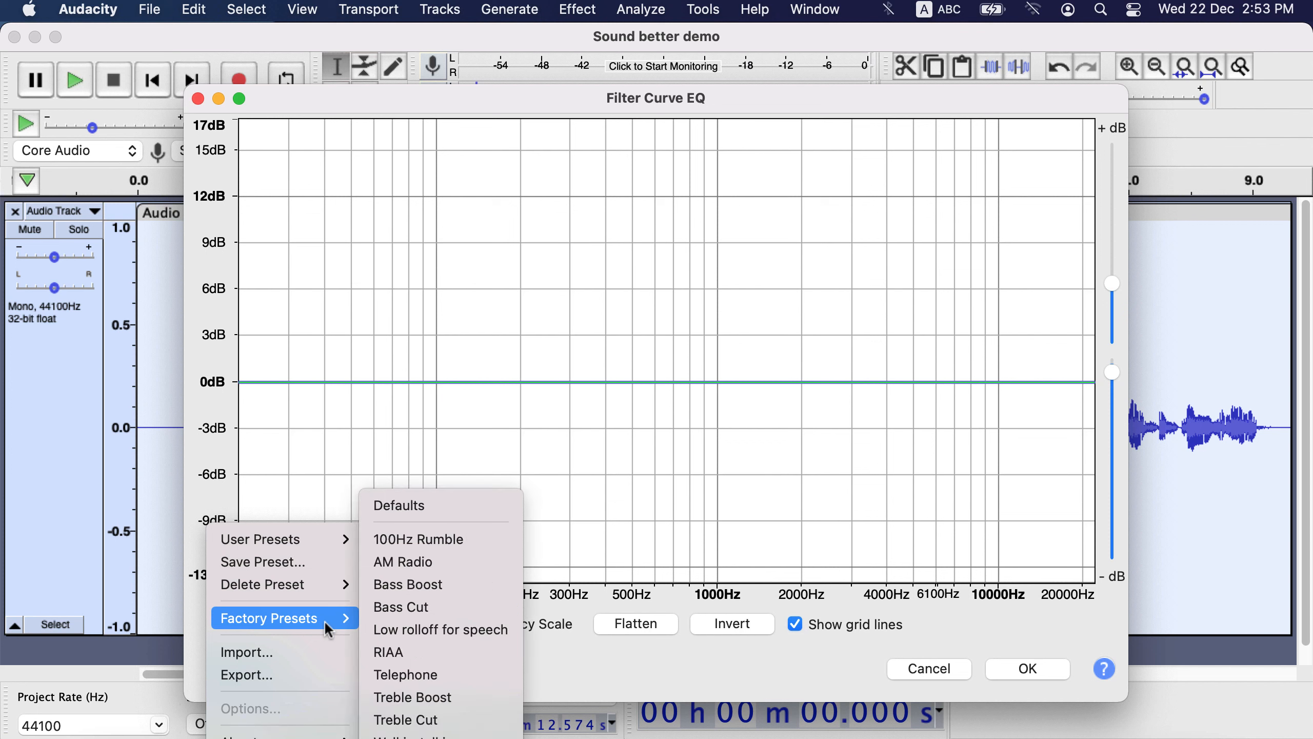
click(504, 594)
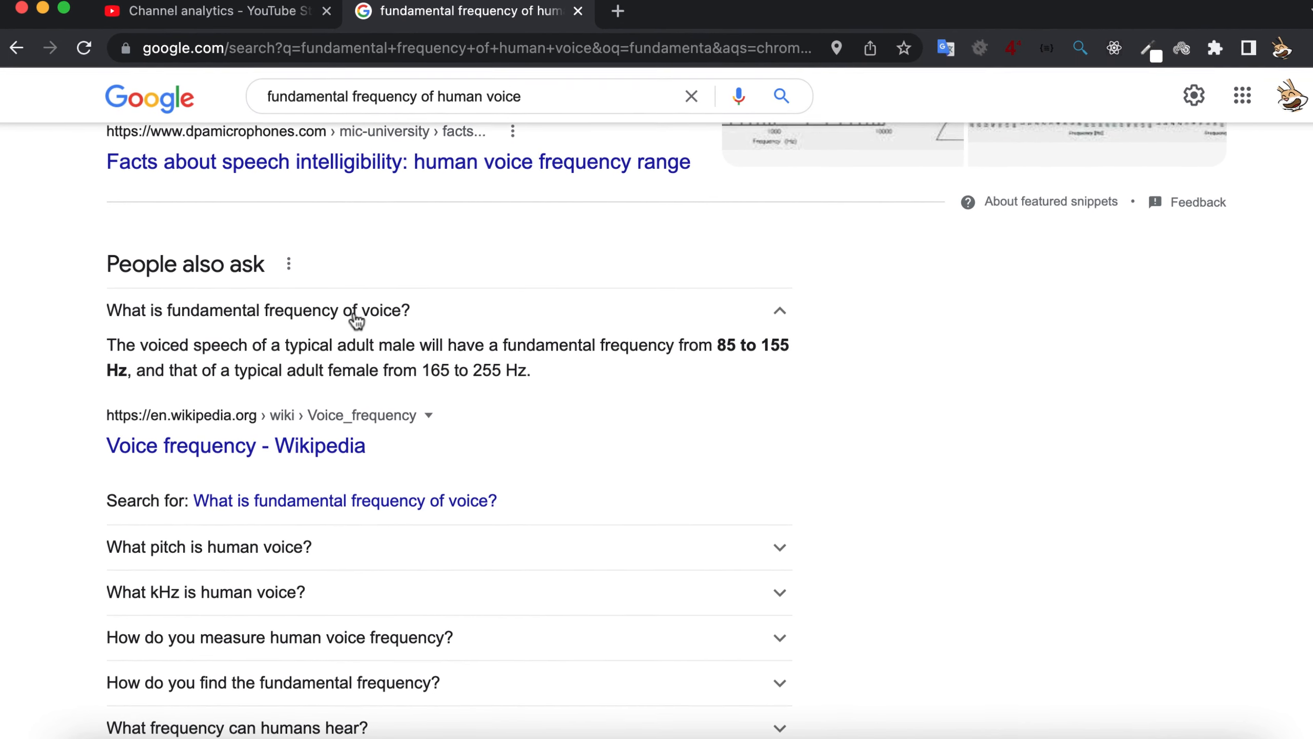
- In the browser's Google results, highlight the fundamental frequency ranges of typical adult male and adult female voices
drag(342, 348, 423, 352)
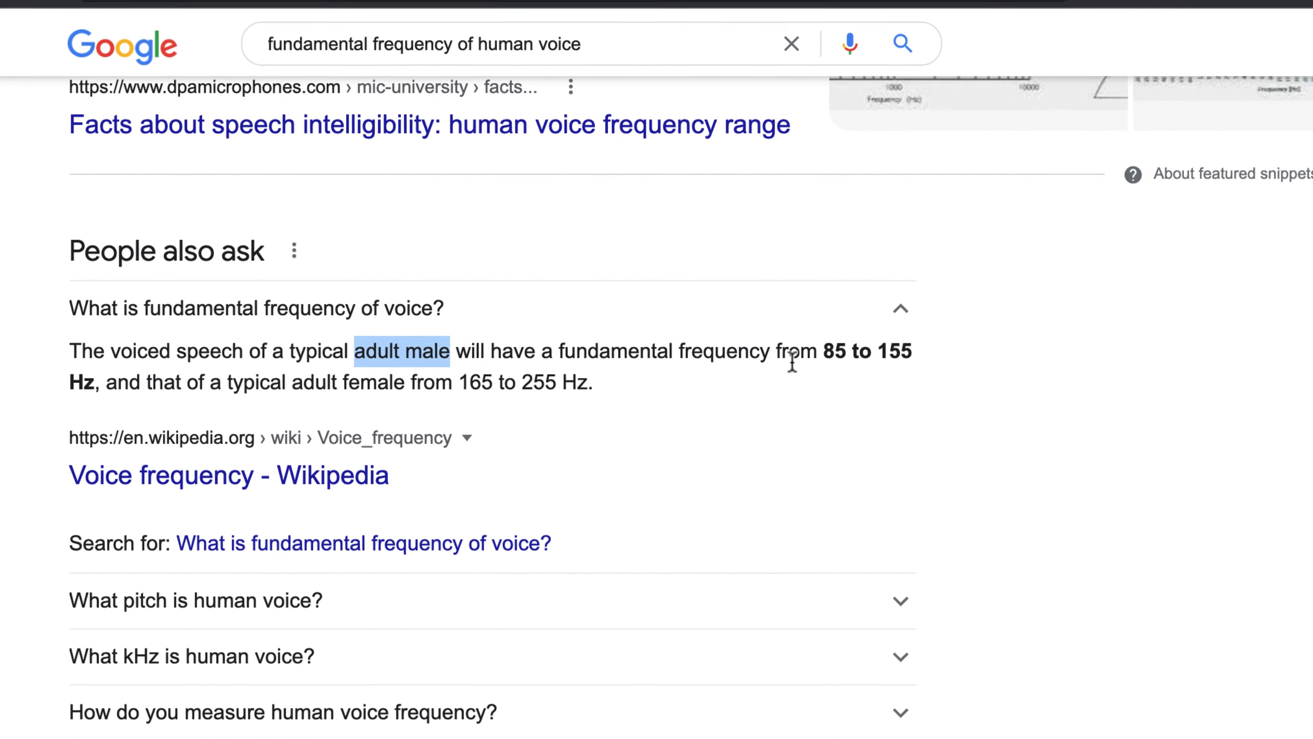
drag(808, 351, 965, 355)
click(961, 353)
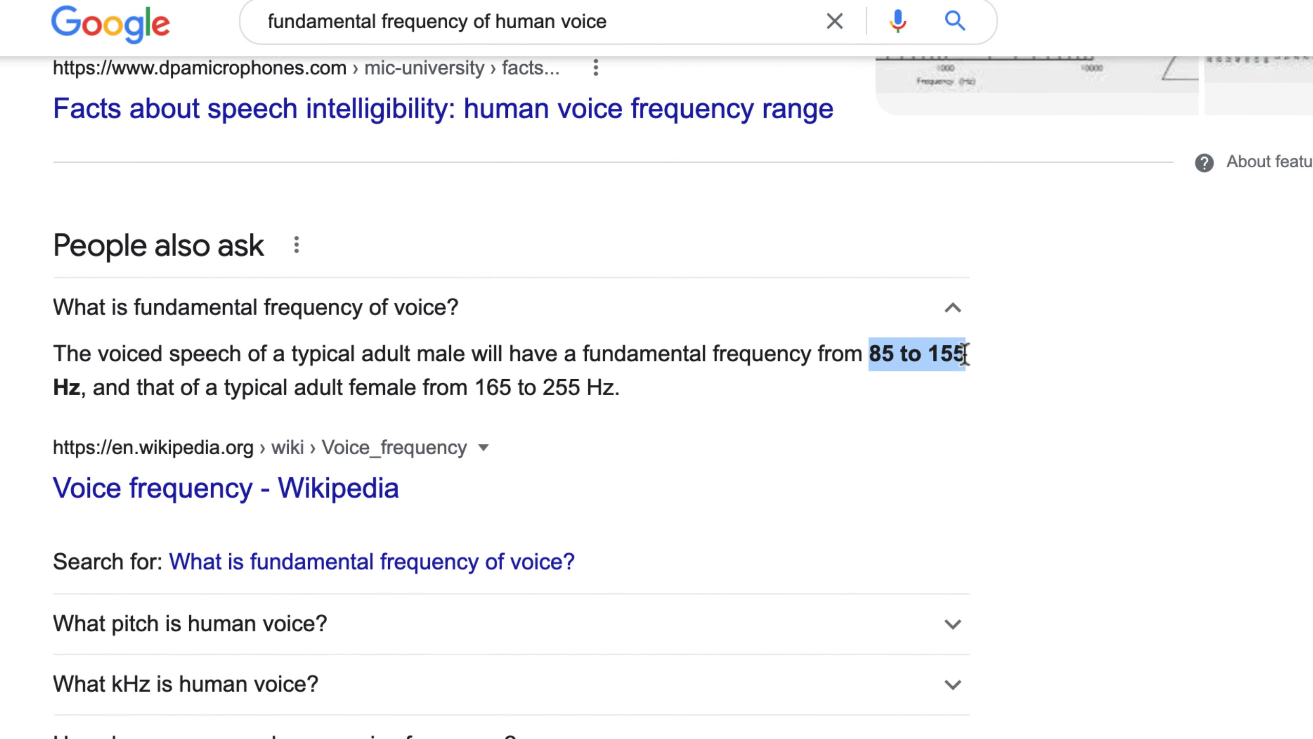
click(408, 391)
drag(301, 388, 636, 411)
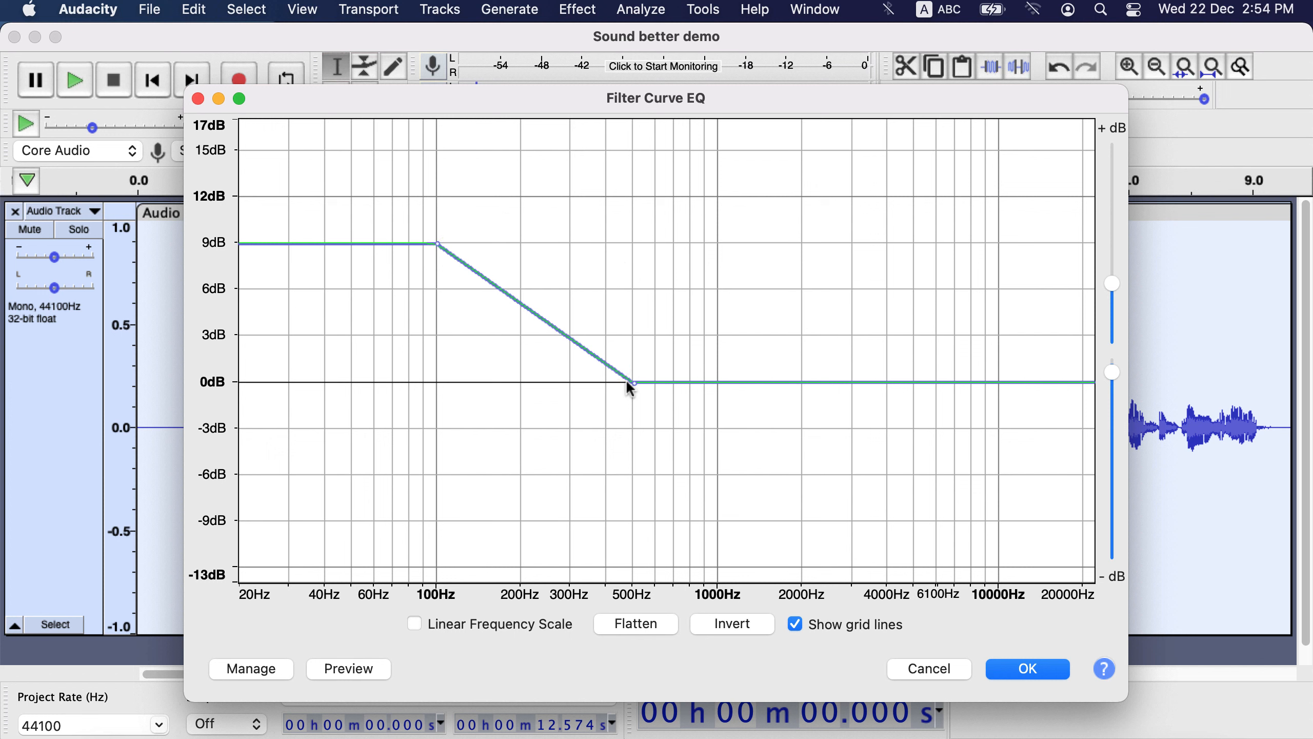
- Try the Low rolloff for speech factory preset in Filter Curve EQ, and cancel the effect without applying it
click(249, 669)
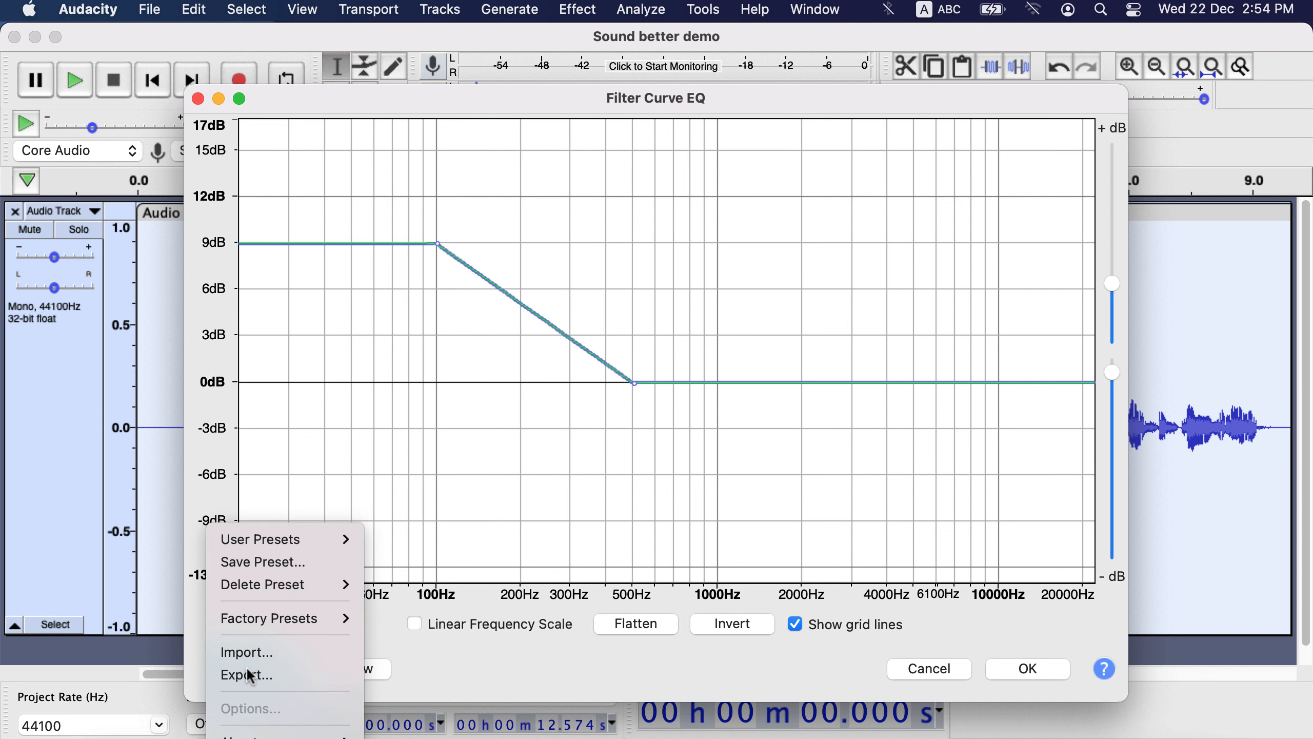
mouse_move(332, 618)
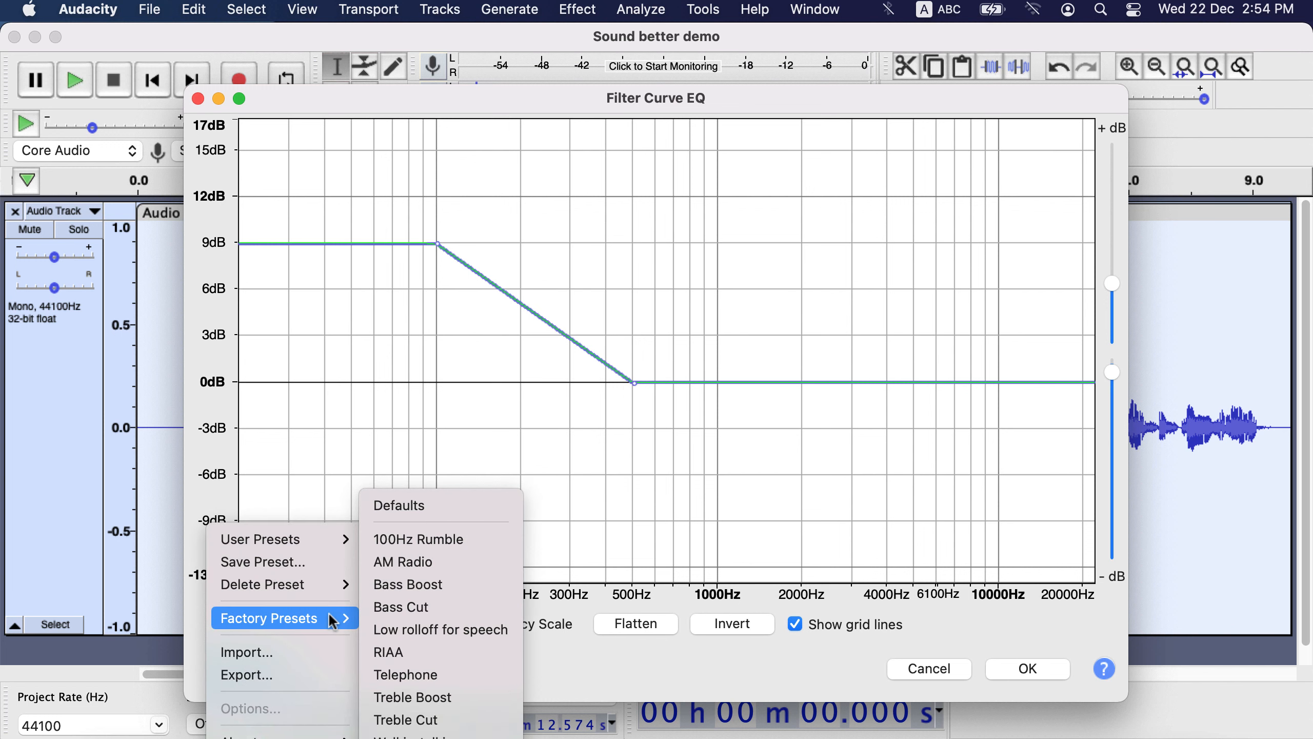
click(390, 629)
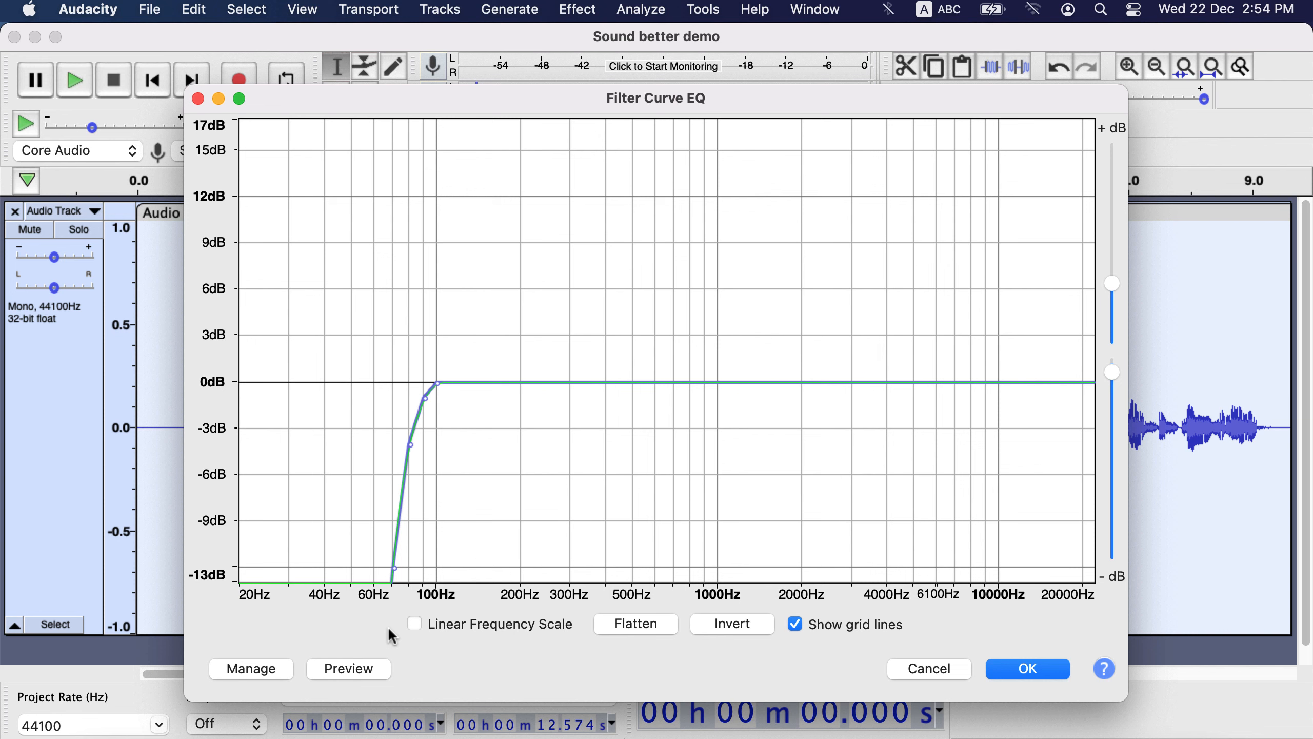
click(917, 668)
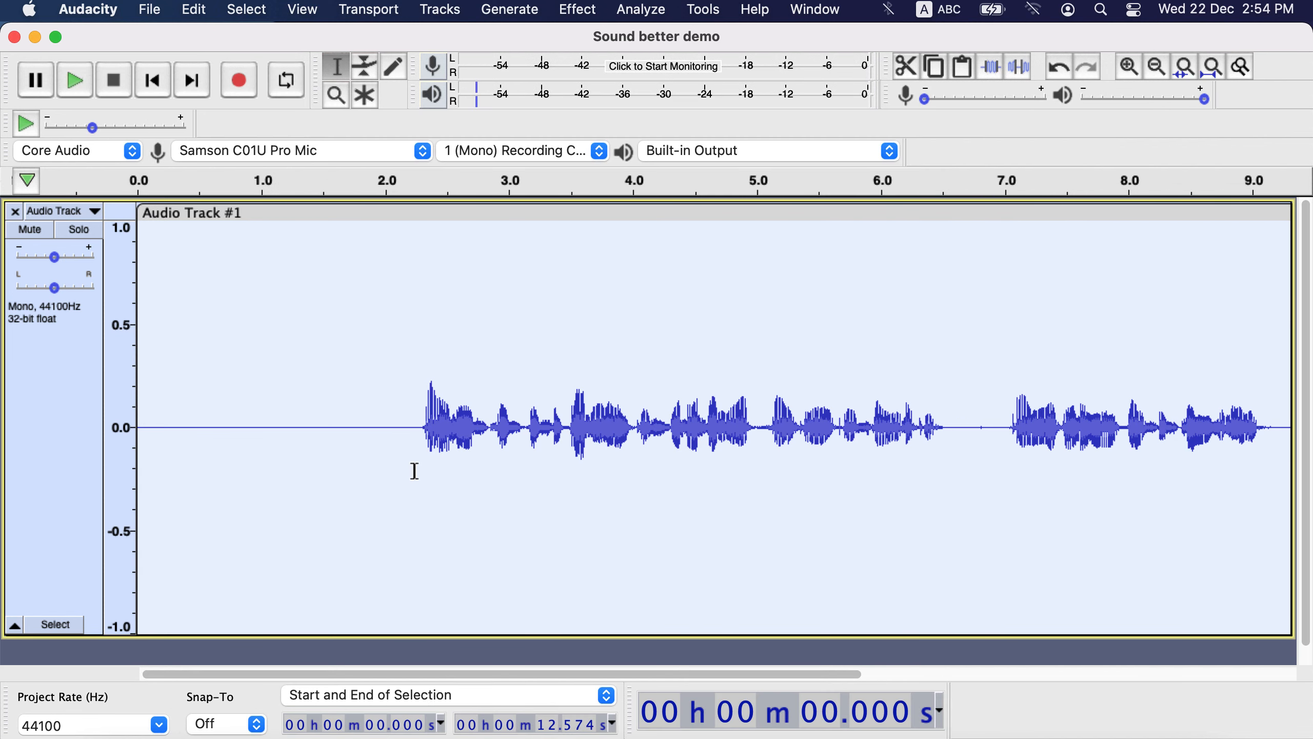
- Play the silent lead-in up to about 2.2 s and plot its frequency spectrum to examine the low-frequency noise
click(410, 437)
drag(402, 437, 98, 445)
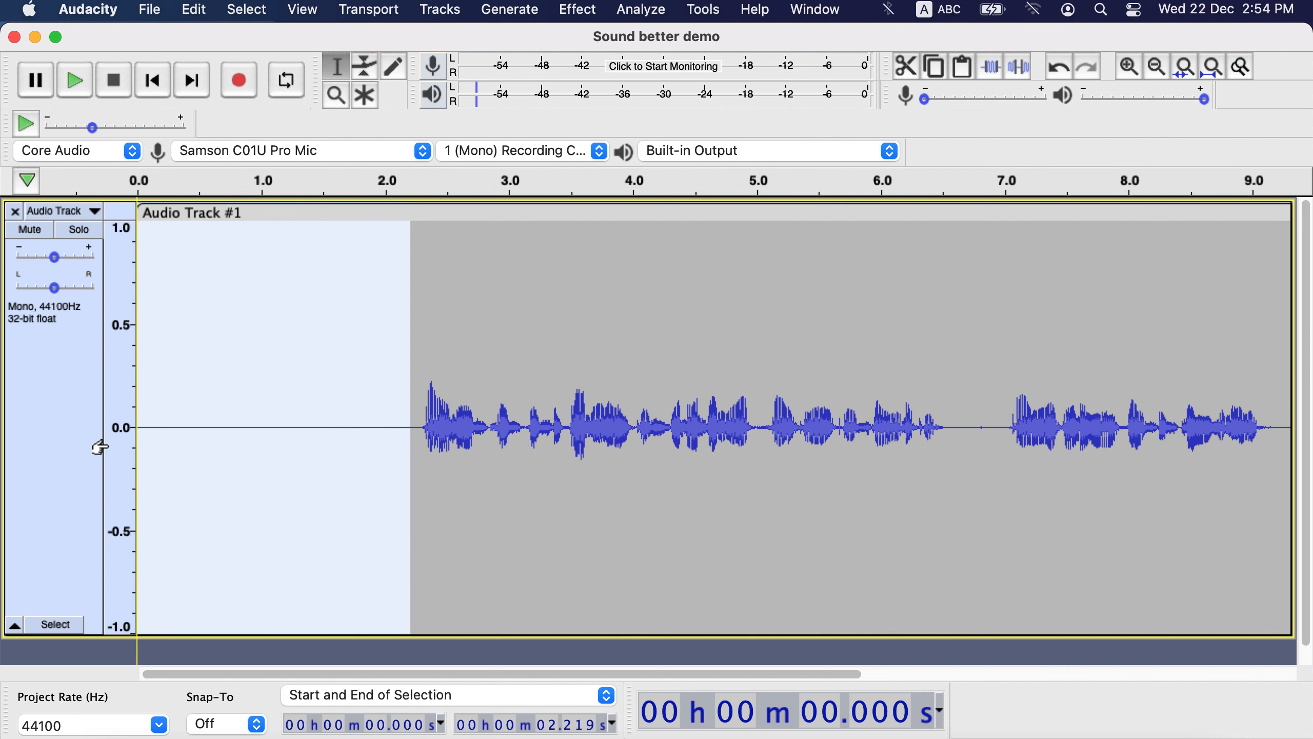
key(space)
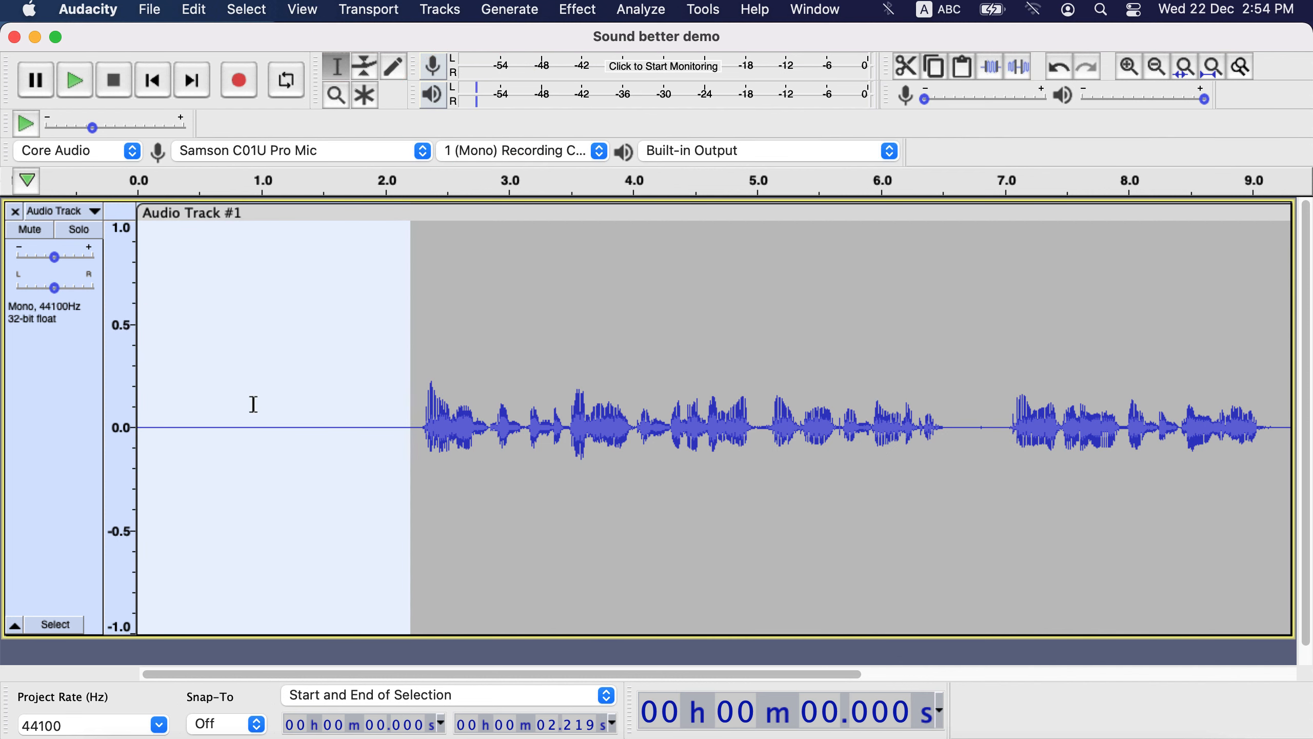
click(642, 9)
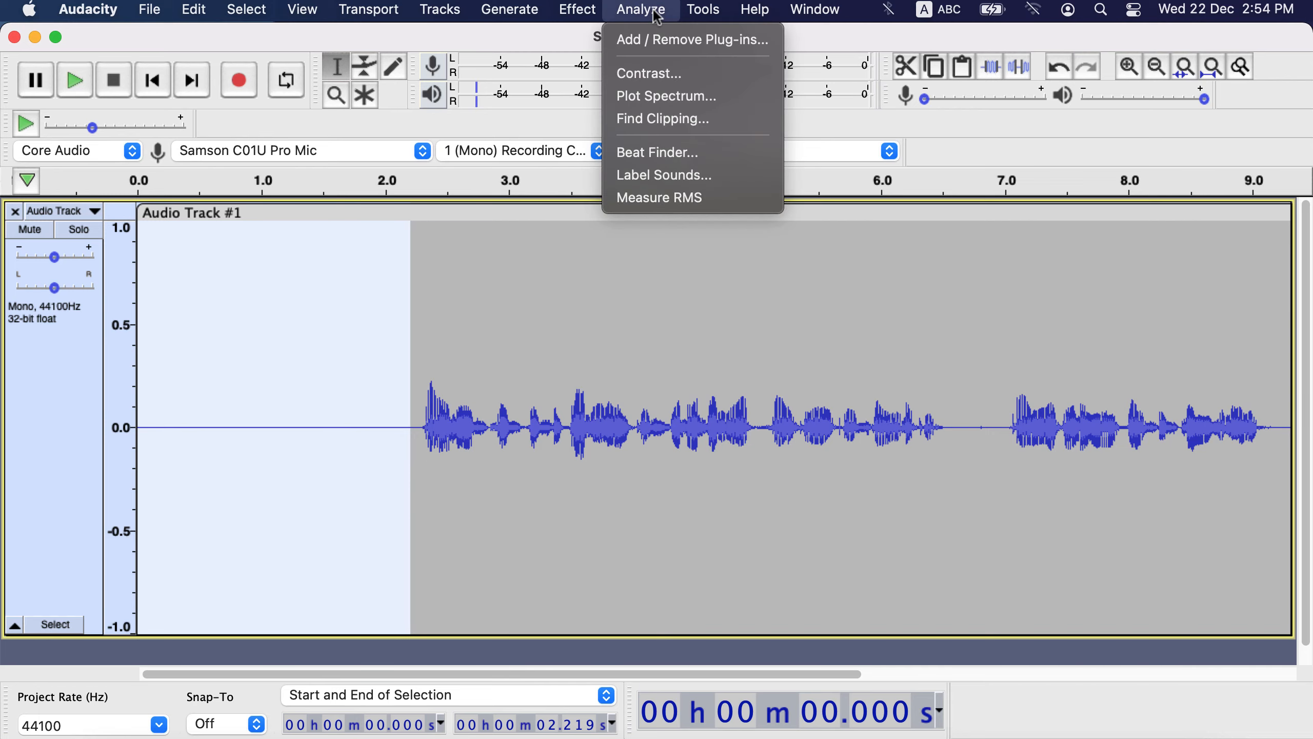
click(664, 96)
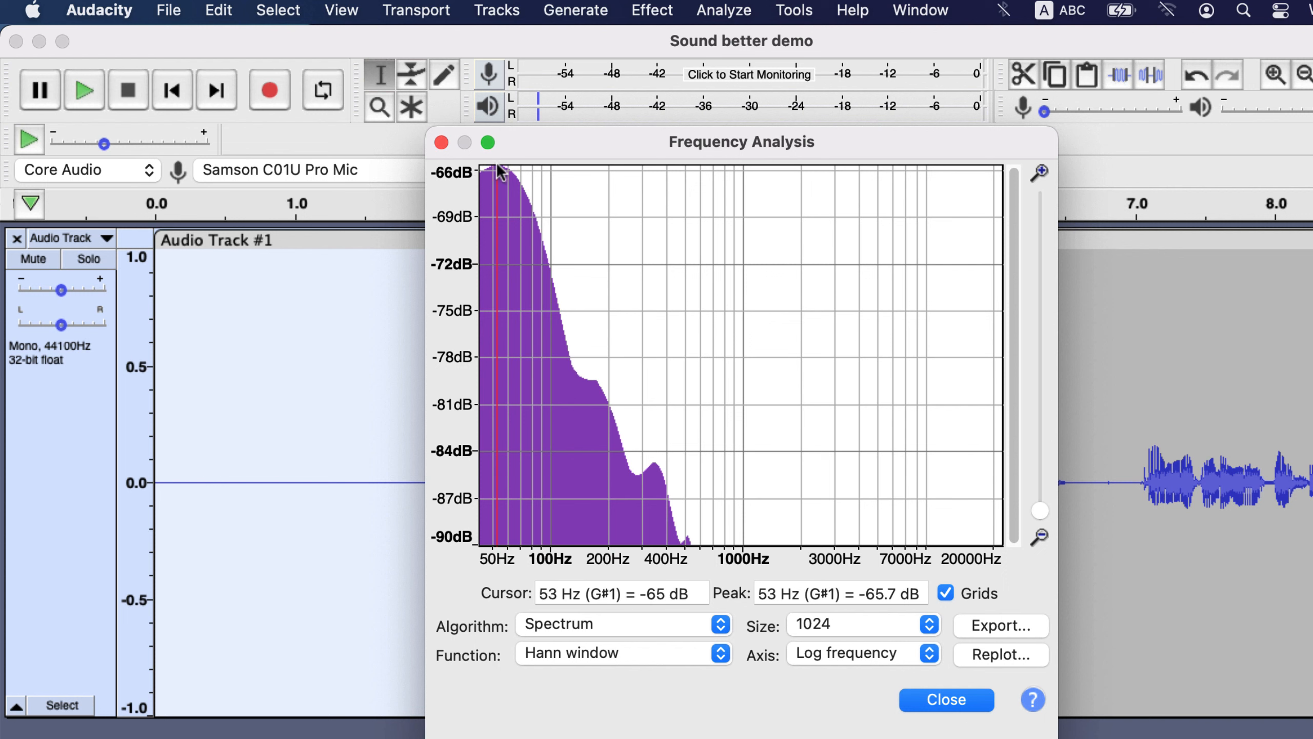
click(443, 143)
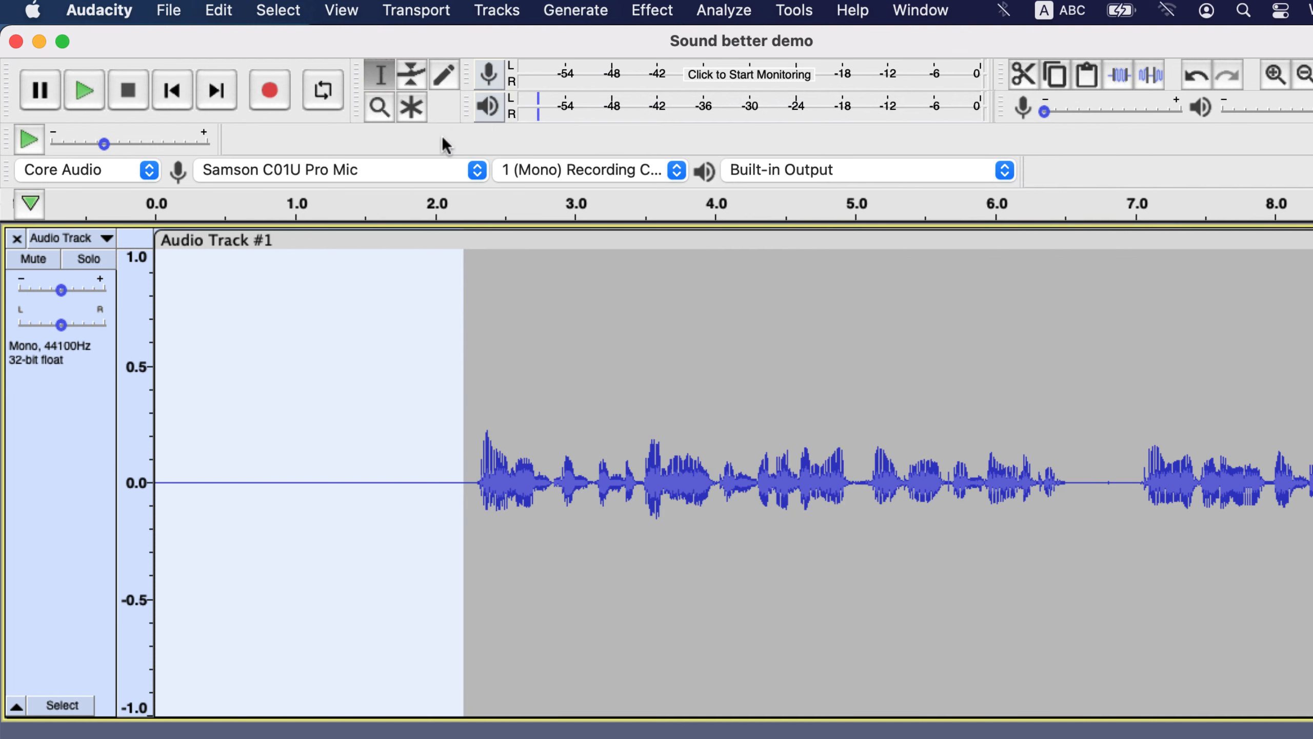
- Open Filter Curve EQ for the entire track and load the Low rolloff for speech factory preset
double_click(446, 440)
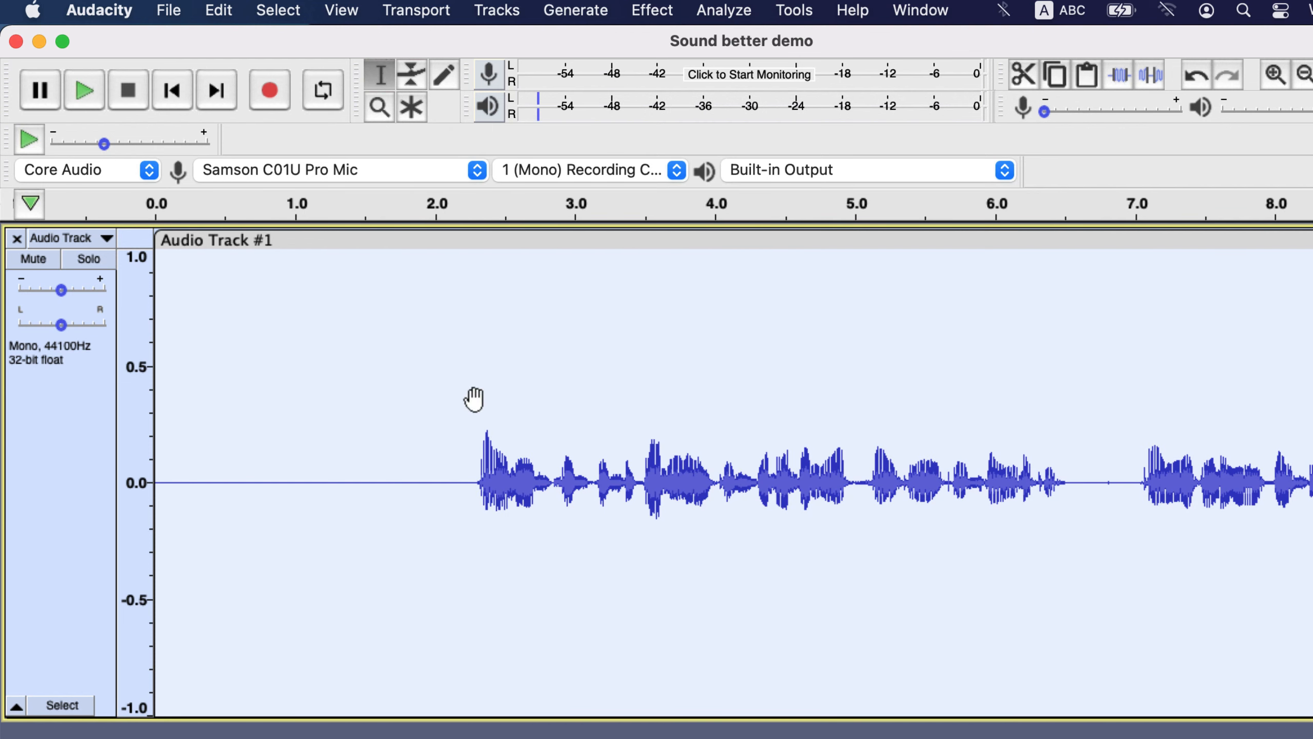
click(652, 10)
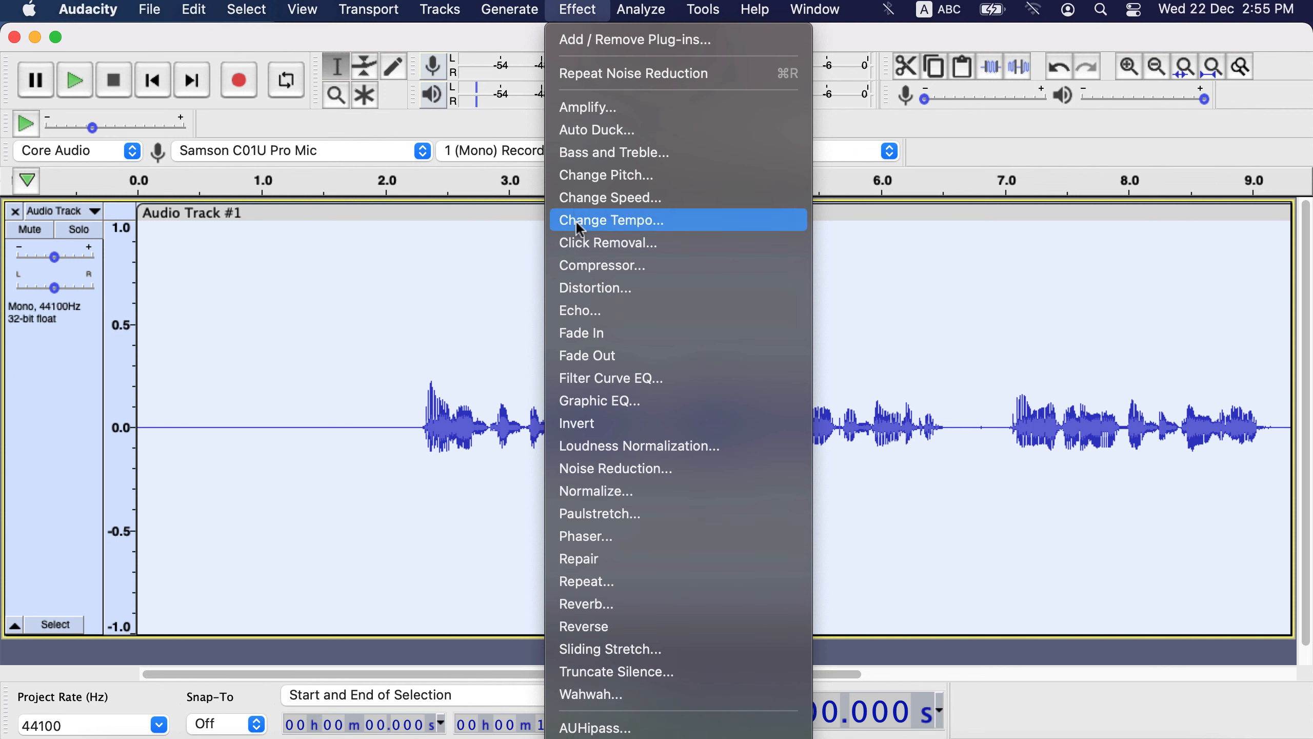
click(593, 379)
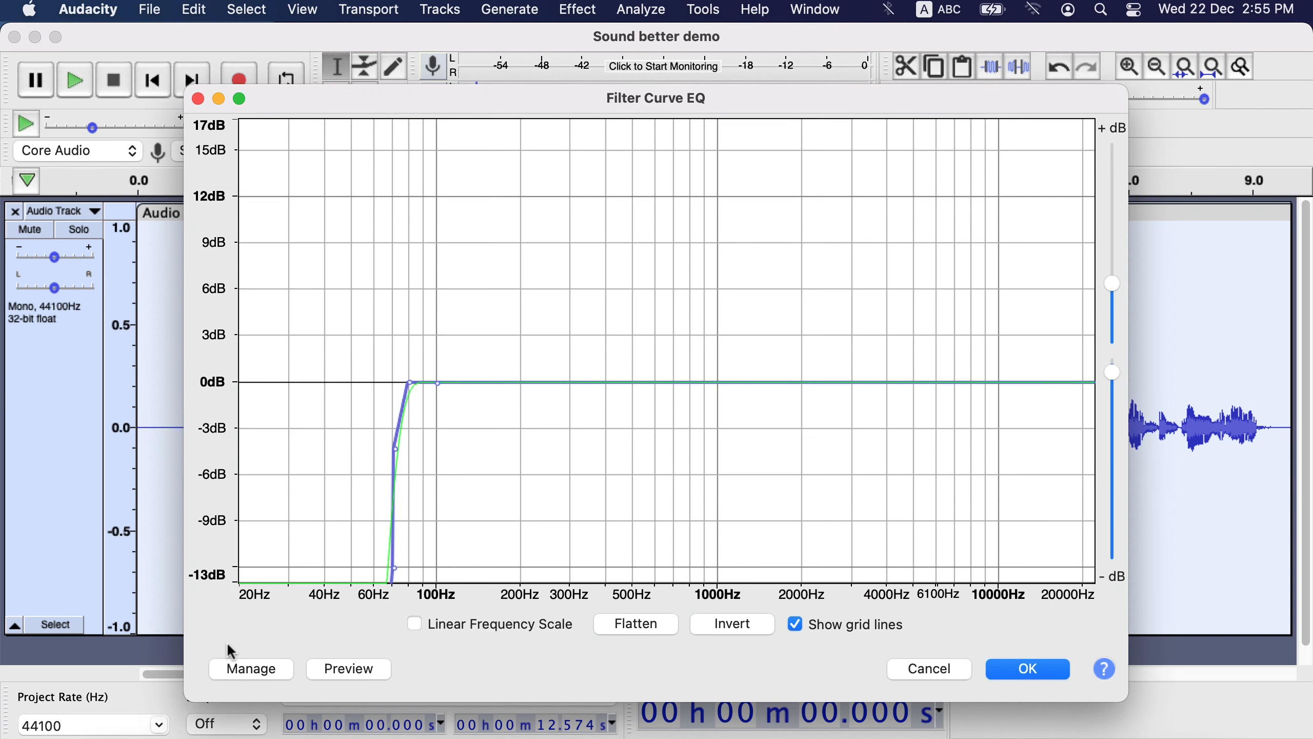
click(237, 667)
mouse_move(293, 619)
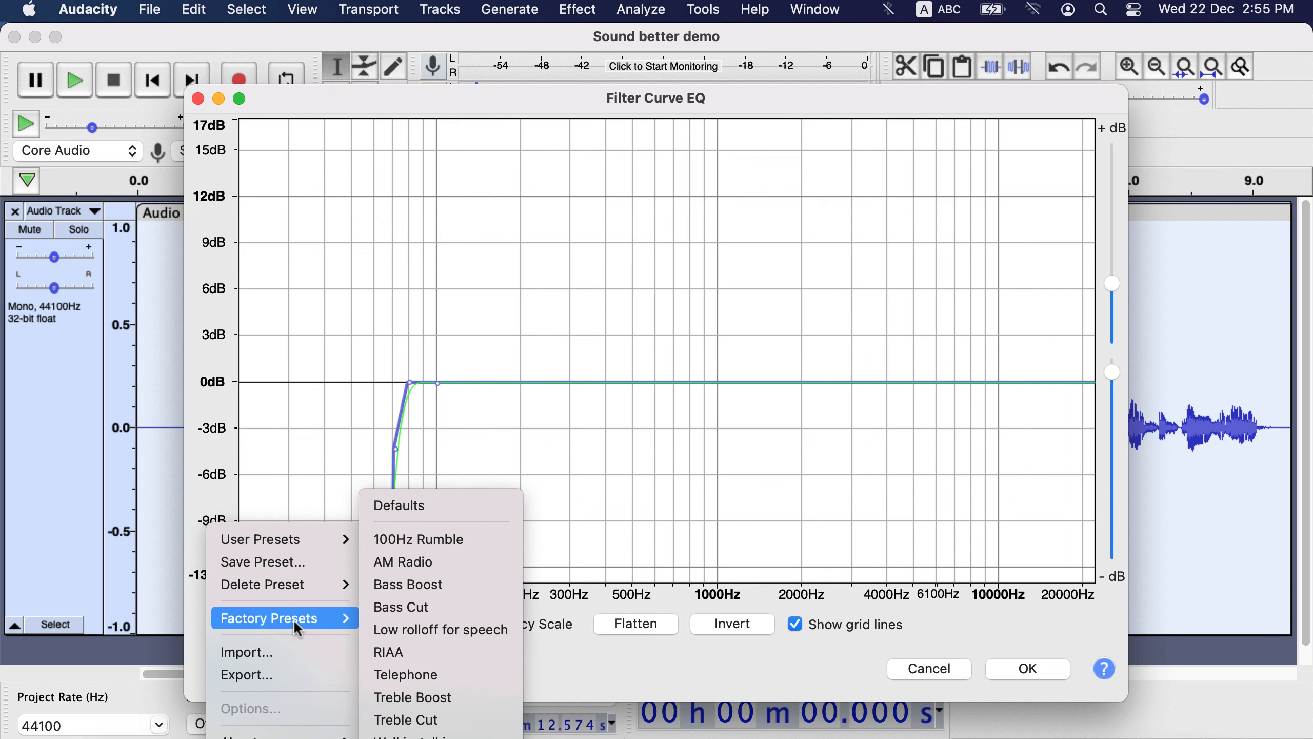
click(441, 626)
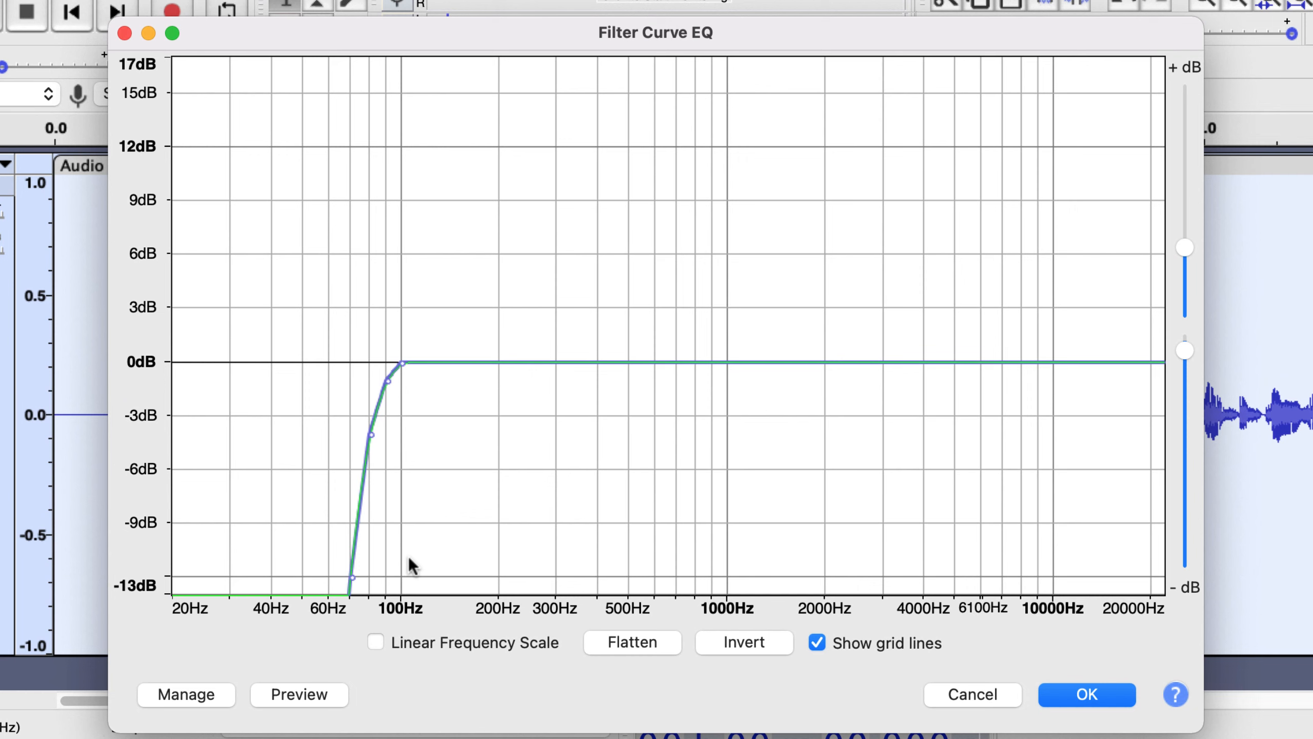
- Steepen the rolloff with curve points at 0 dB near 80 Hz and about -4 dB near 70 Hz, and apply the EQ
drag(385, 382, 369, 364)
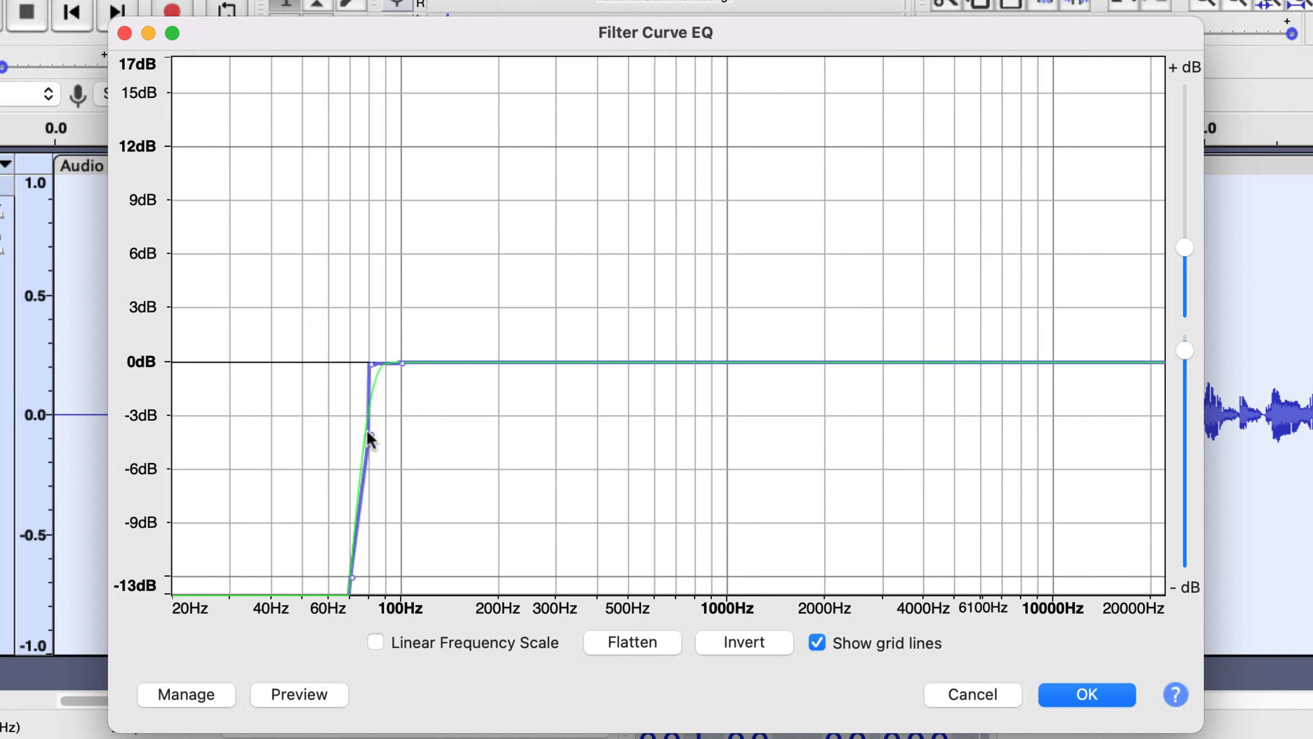
drag(367, 430, 349, 429)
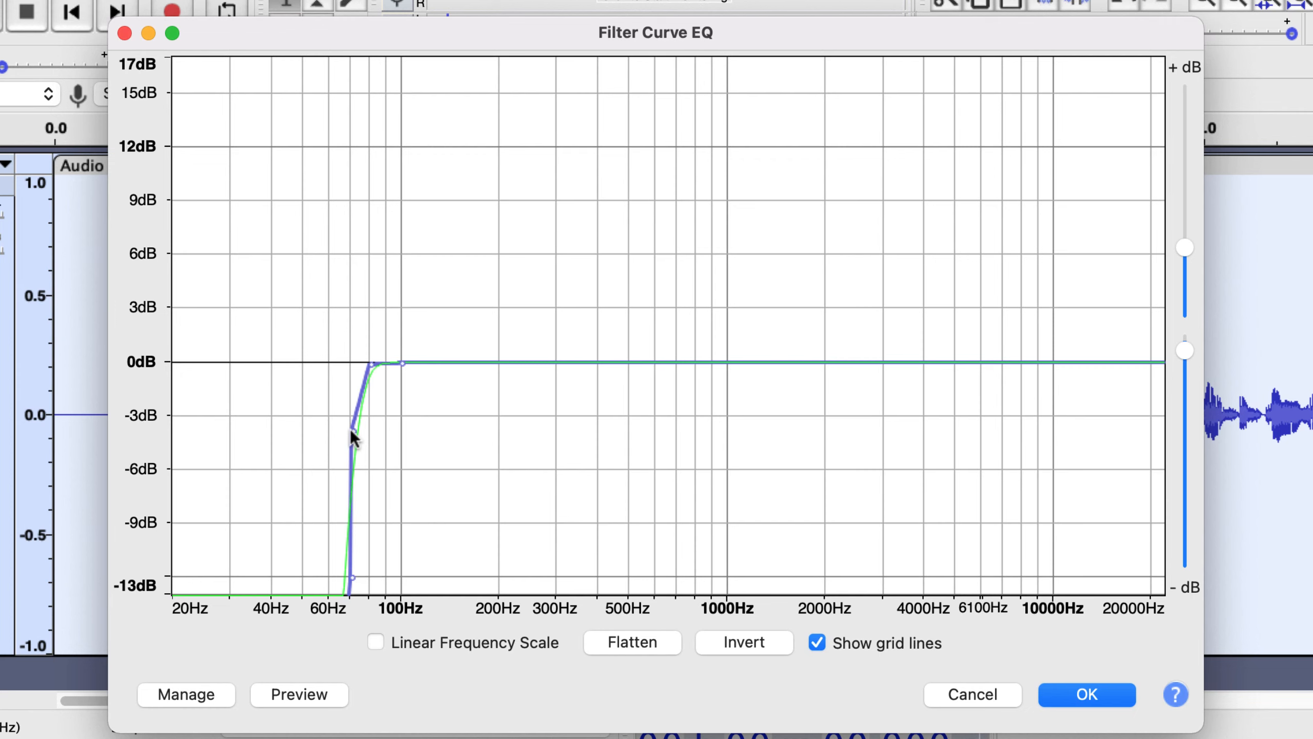
click(1068, 703)
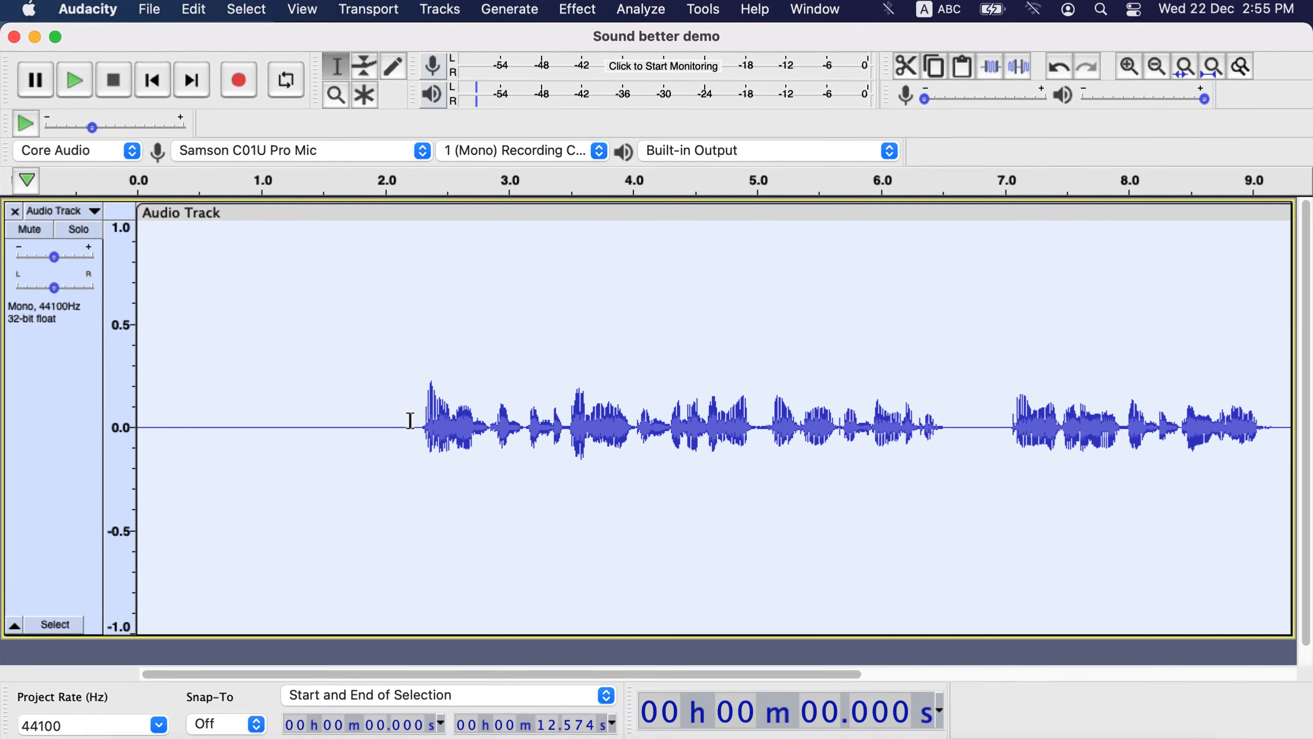
- Replay the filtered lead-in up to about 2.2 s and plot its spectrum to check the effect of the low rolloff
drag(413, 426, 126, 416)
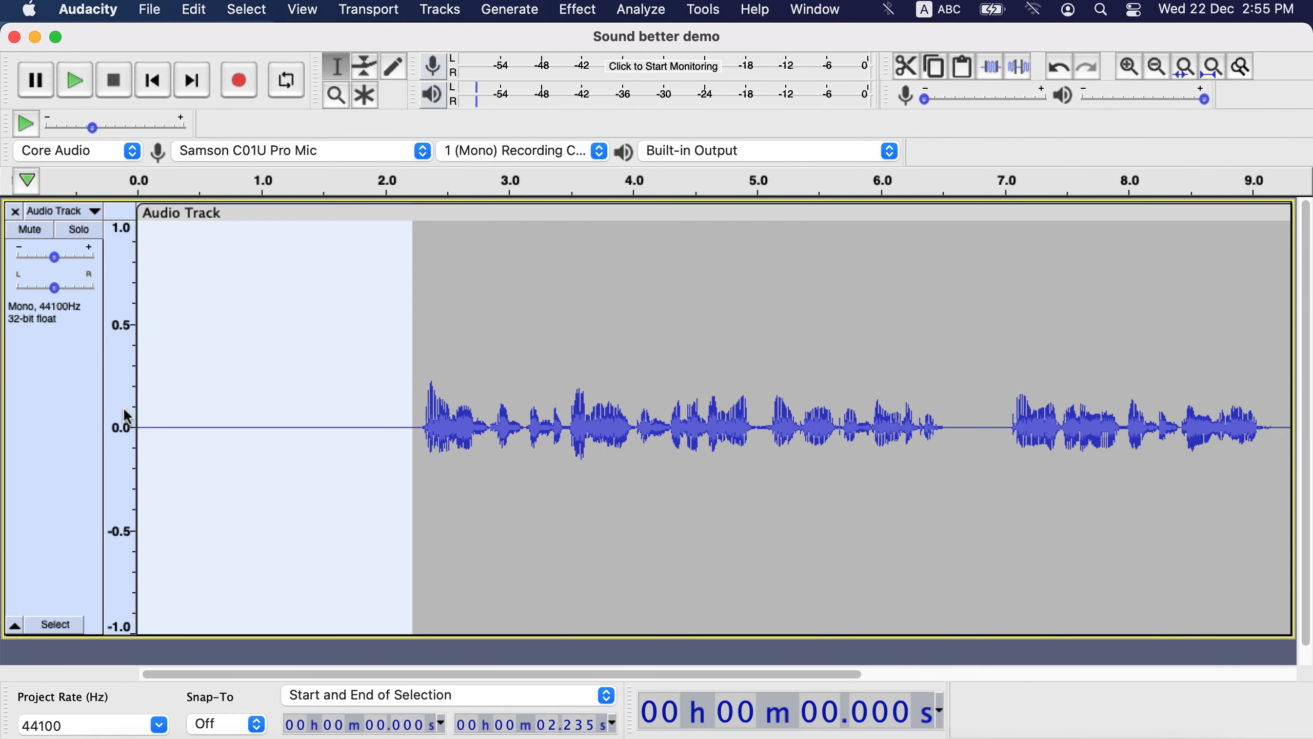
key(space)
click(640, 9)
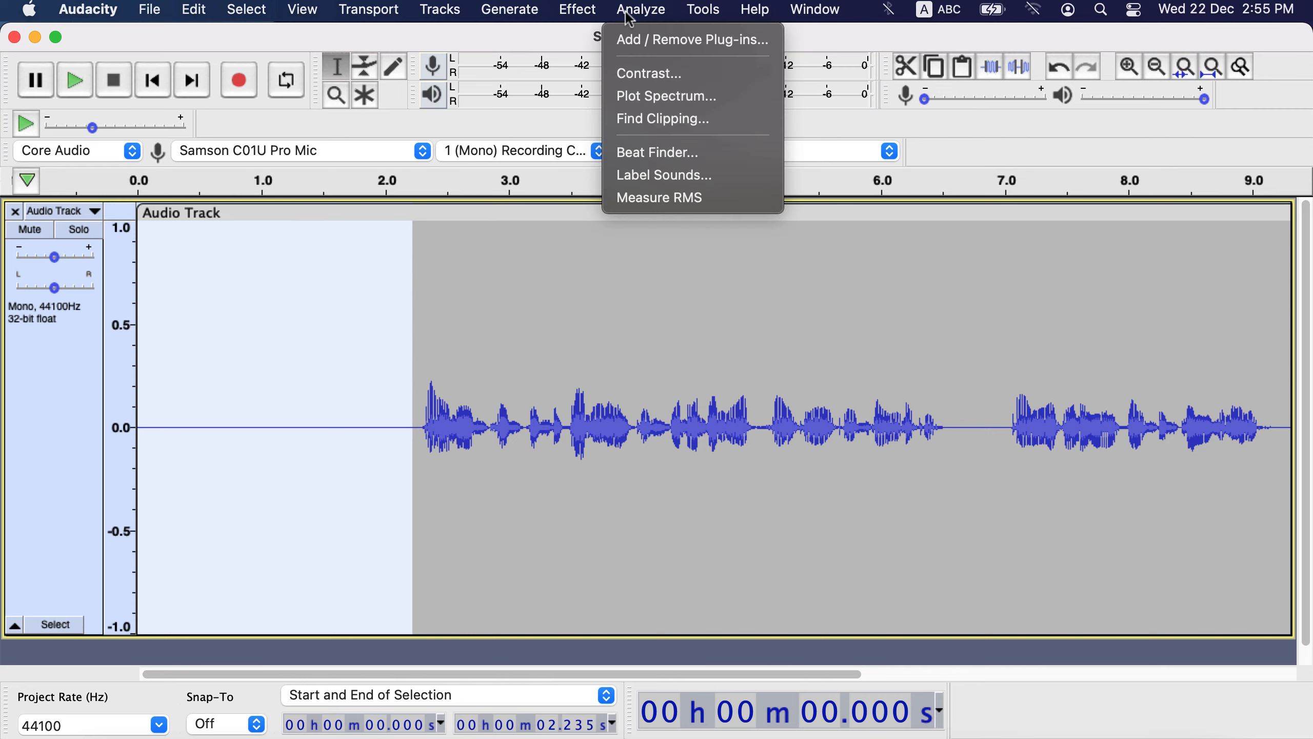
click(644, 95)
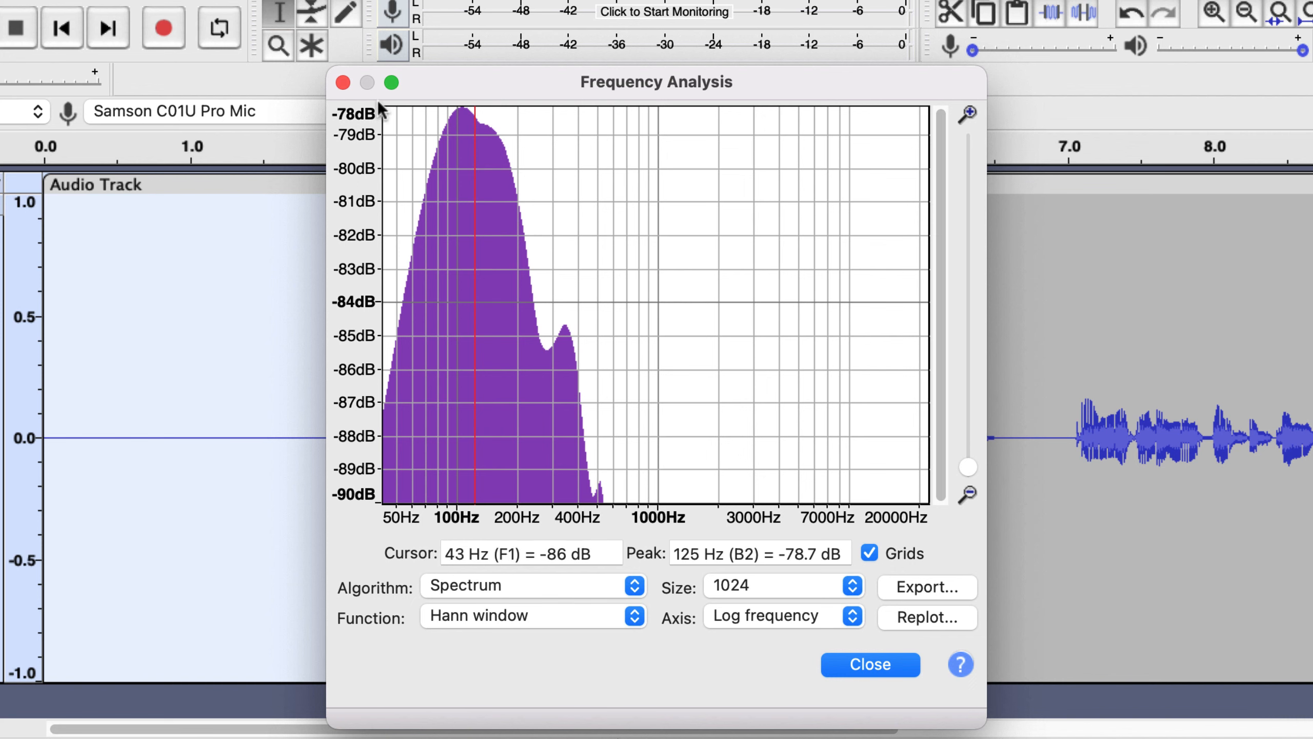
click(343, 82)
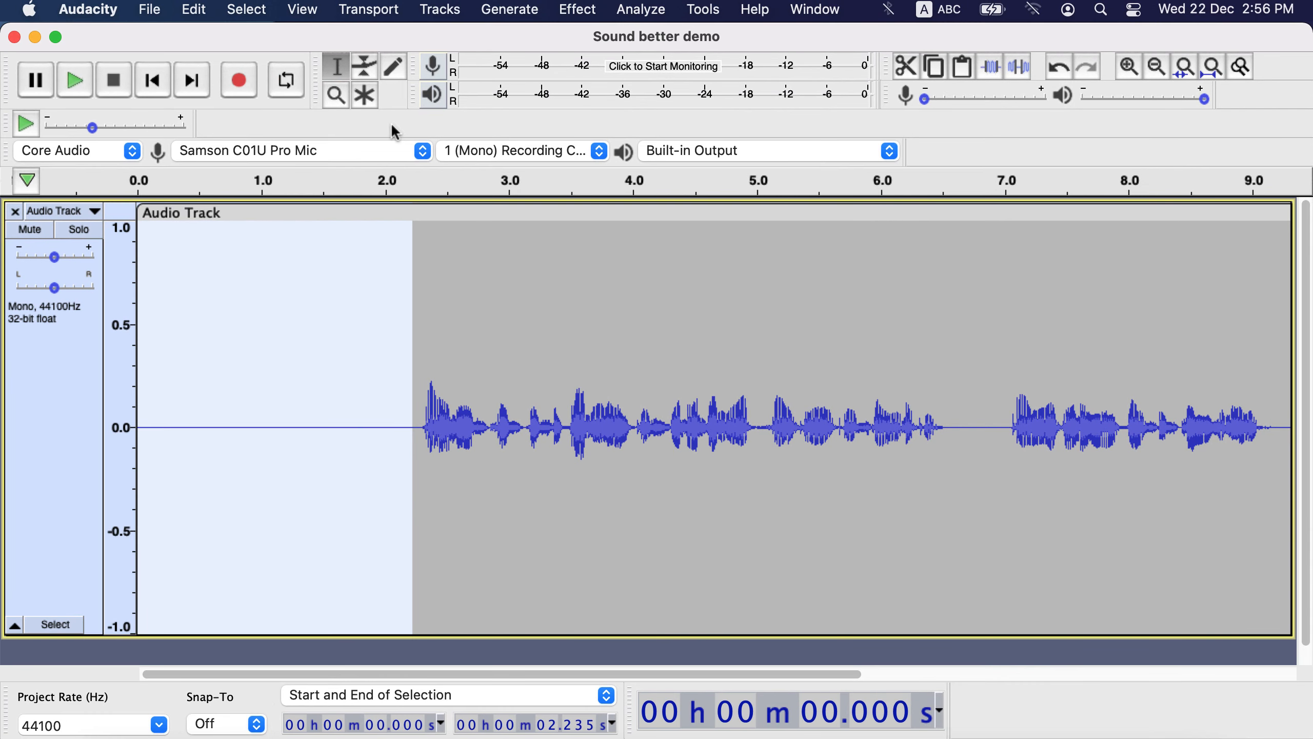
- Apply Filter Curve EQ to the entire track using the Treble Boost factory preset, with its boost lowered to 6 dB
double_click(373, 348)
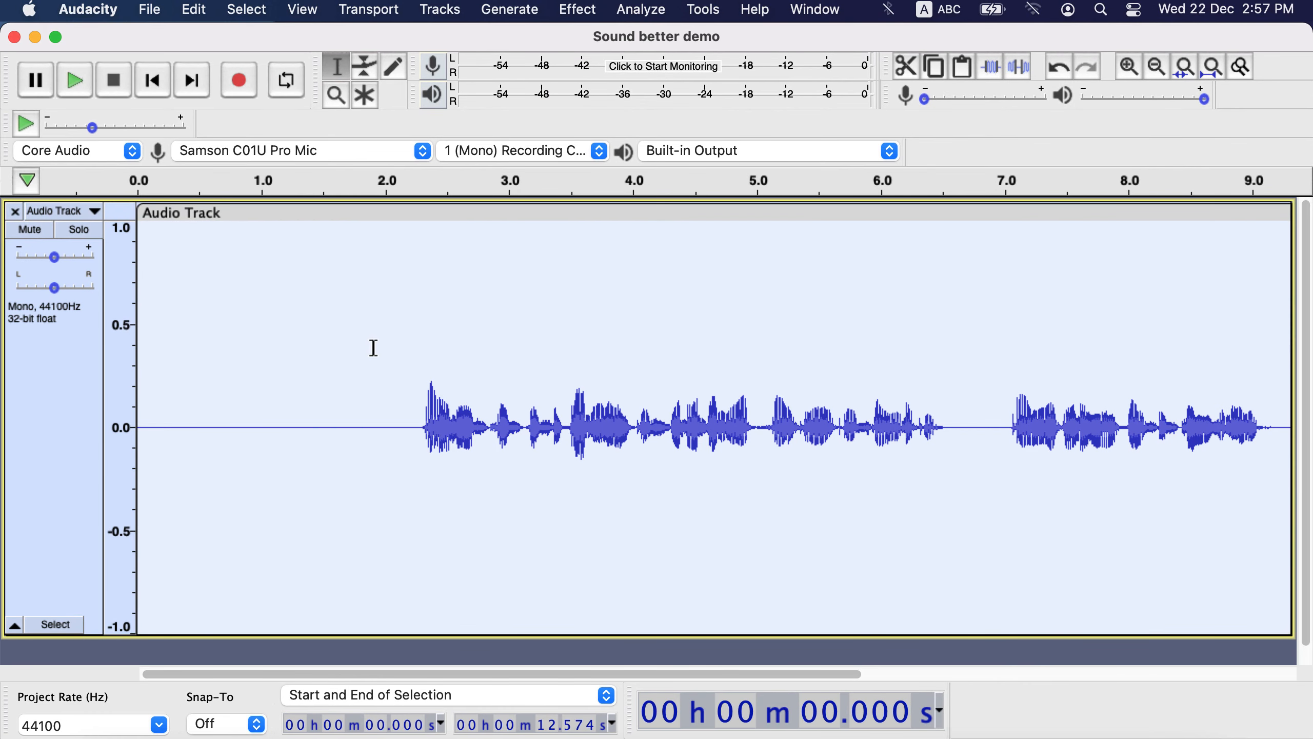
click(578, 9)
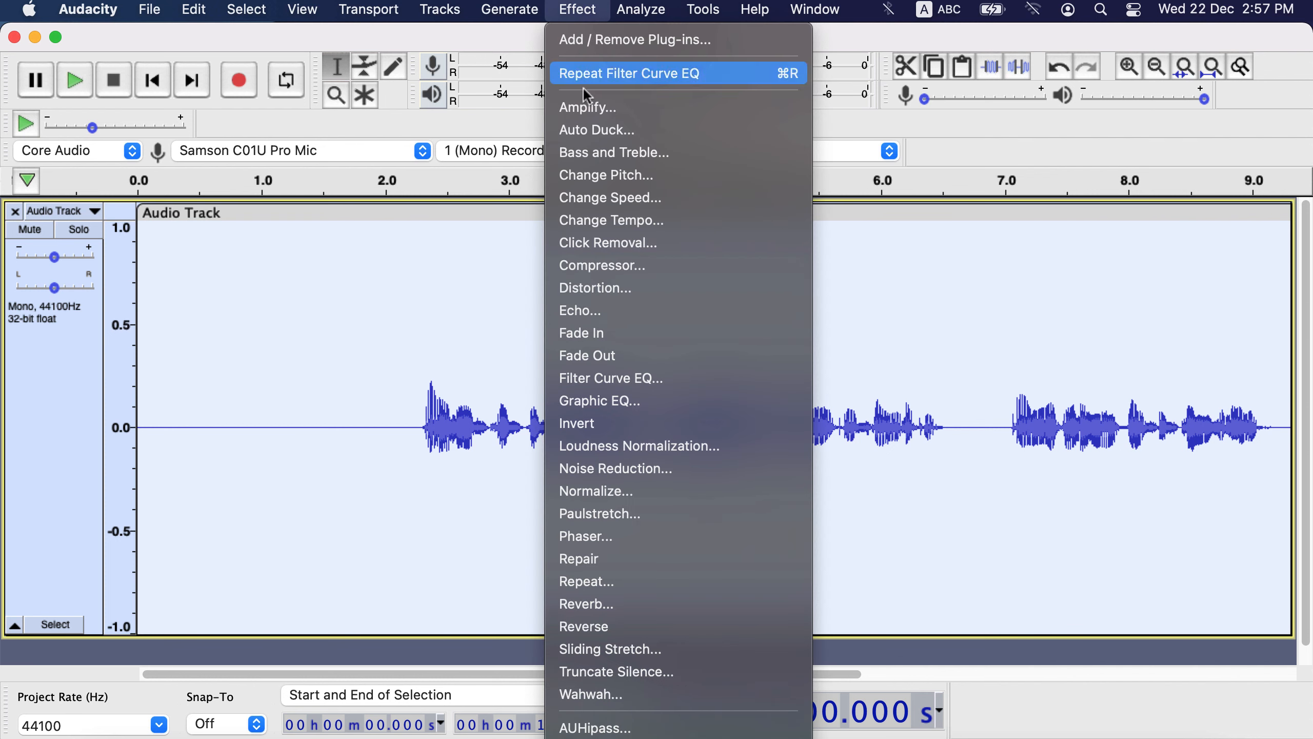
click(629, 377)
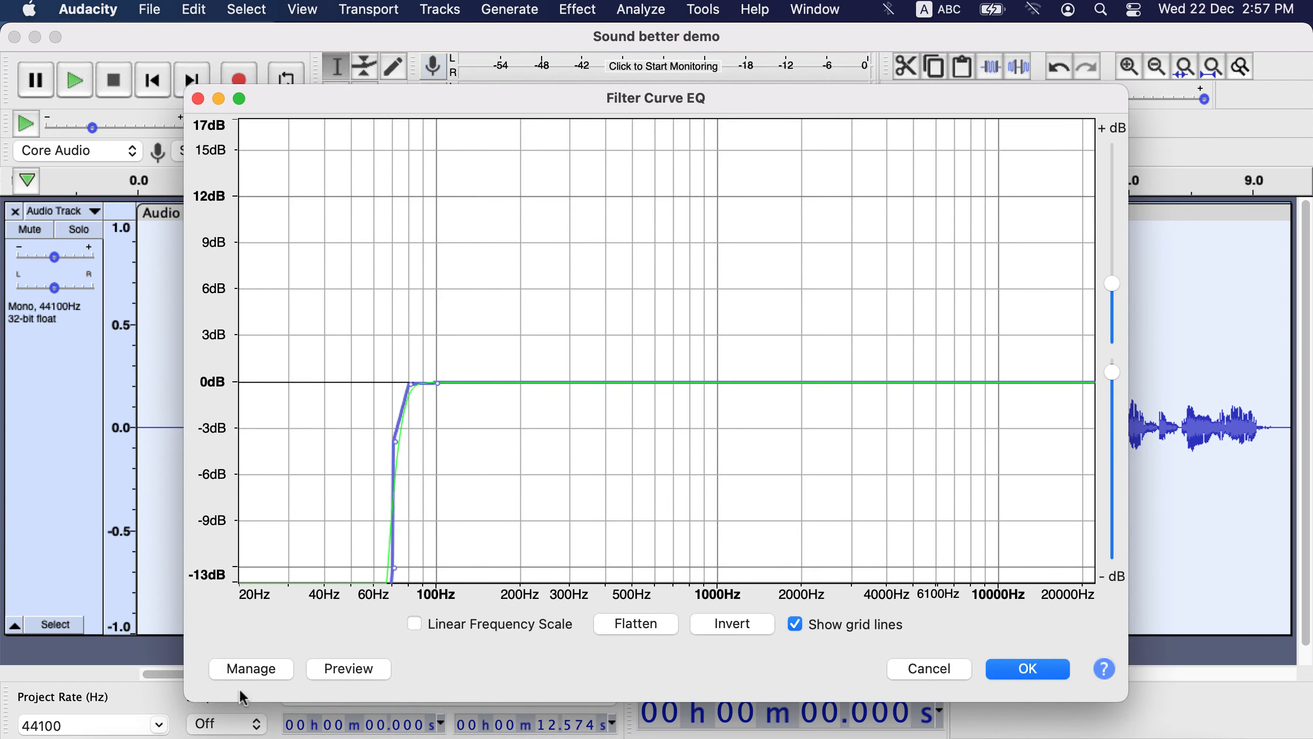
click(251, 668)
mouse_move(311, 616)
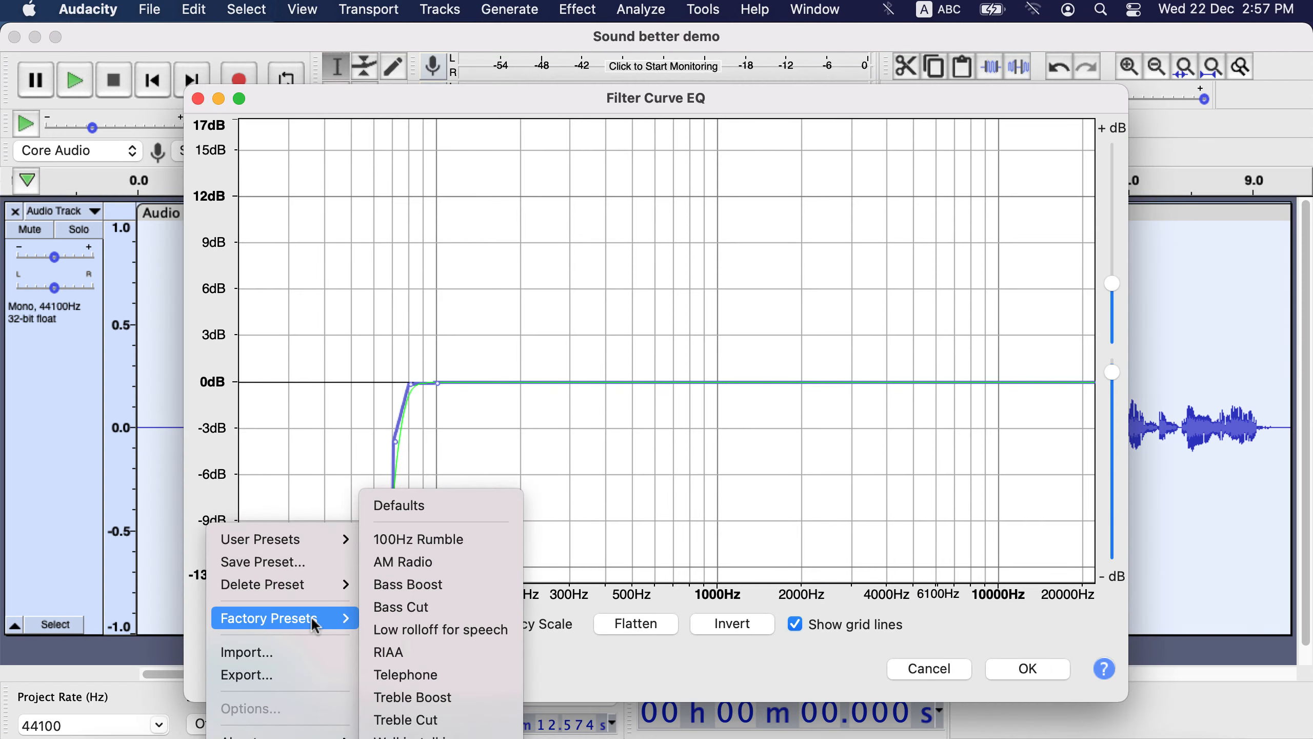
click(501, 698)
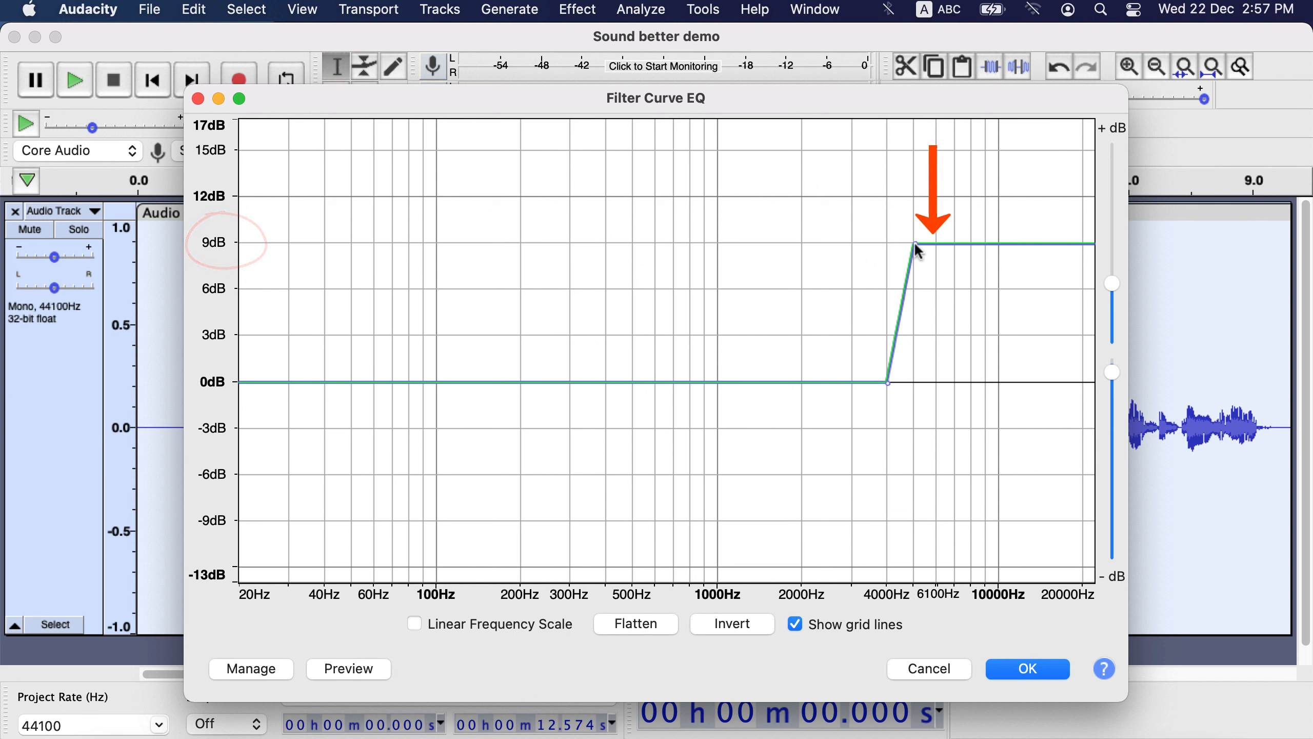
drag(916, 244, 916, 289)
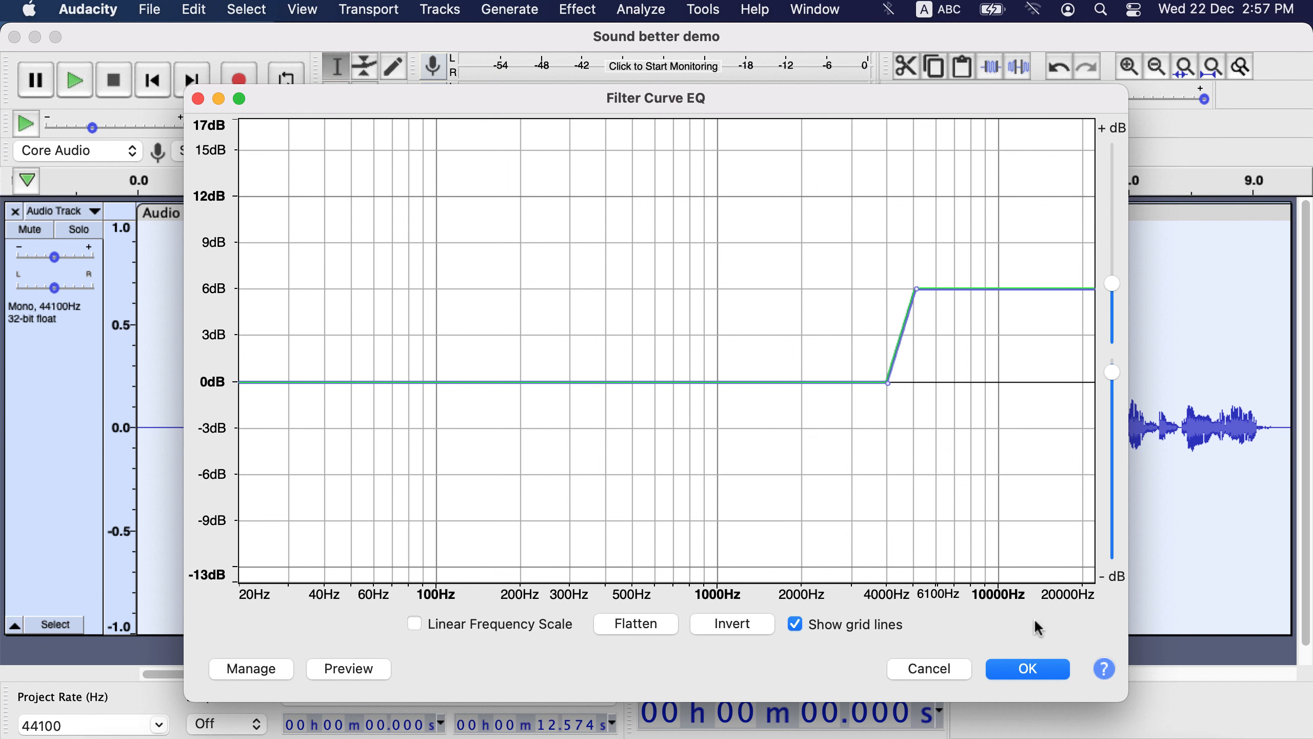
click(1040, 668)
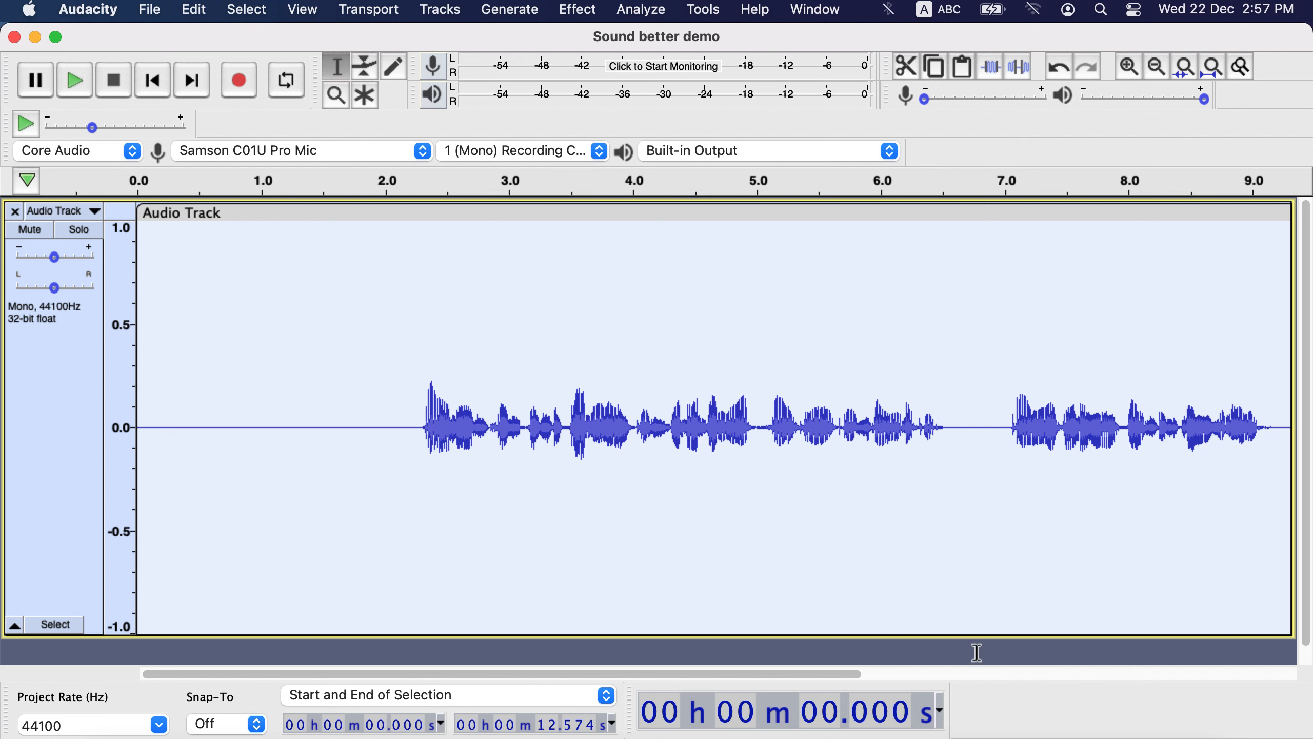
- Play the speech from about 2.2 s to listen to the effect of the treble boost
click(408, 413)
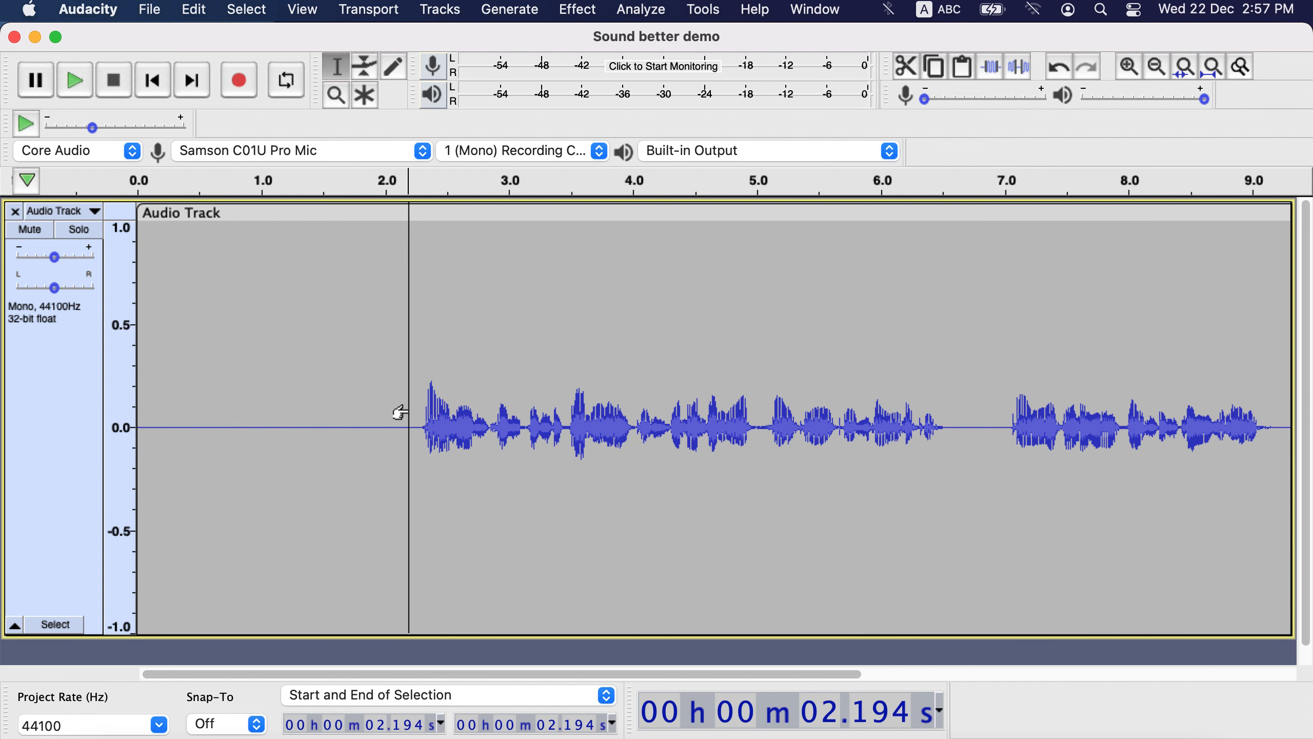
key(space)
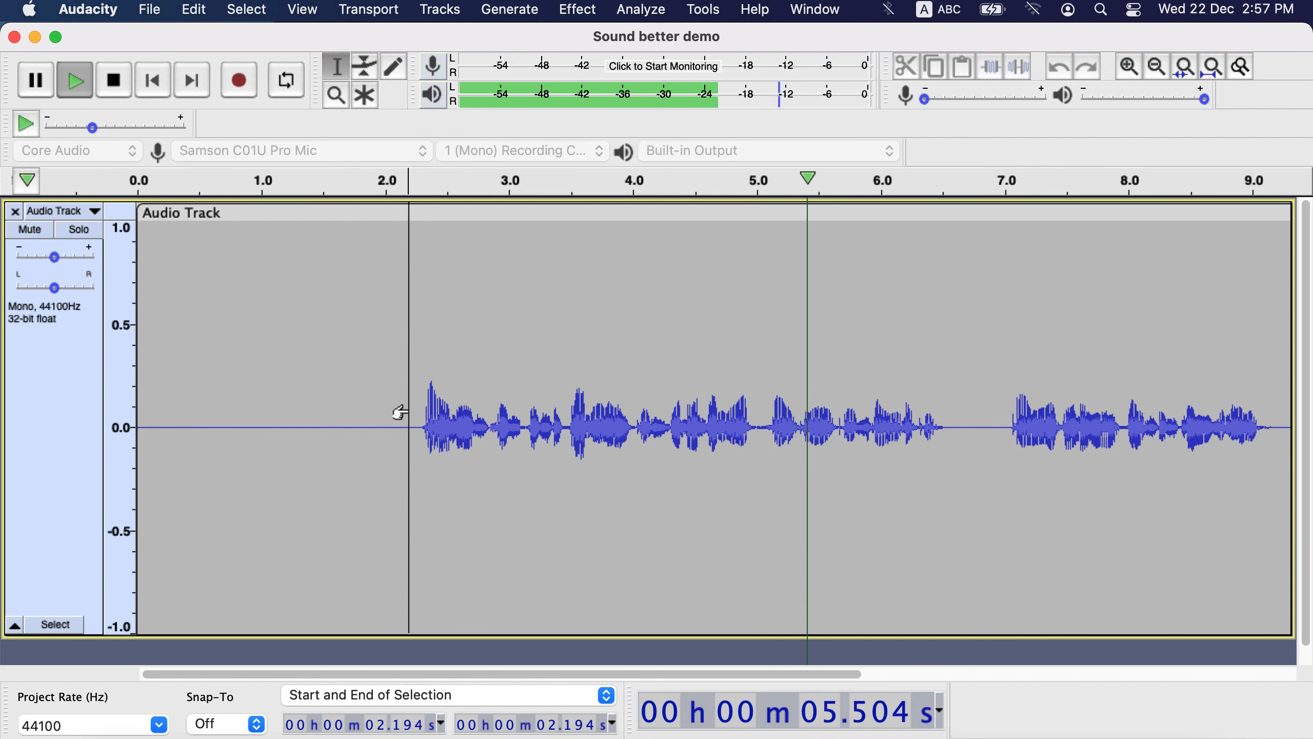
key(space)
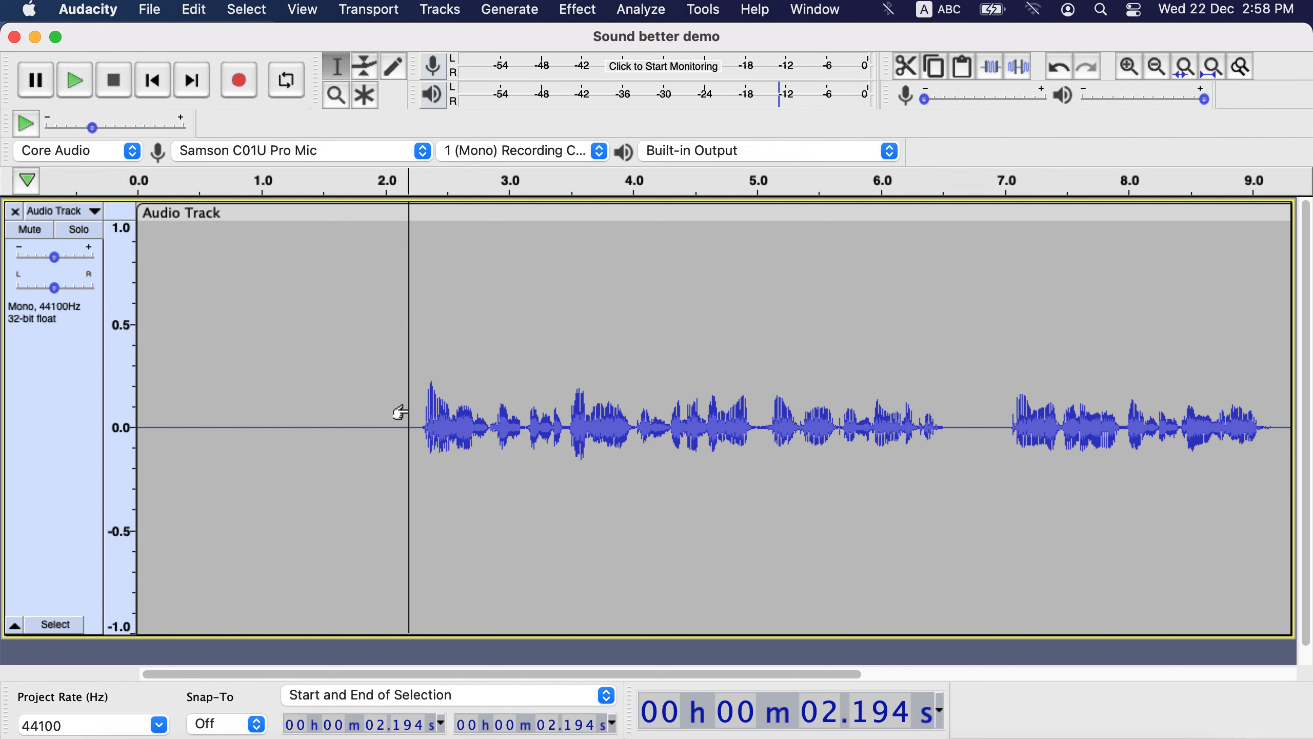
- Audition the speech with the track gain raised to +6 dB, and return the gain to 0 dB
mouse_move(55, 260)
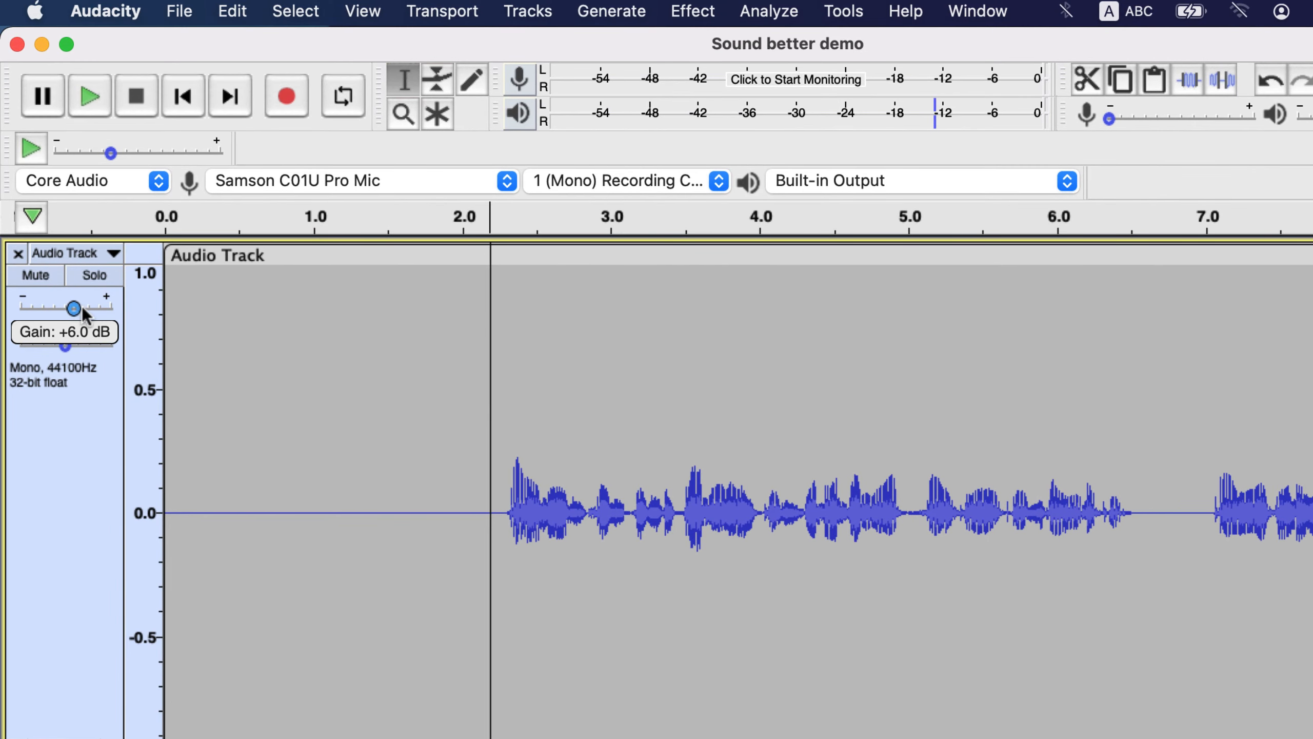
key(space)
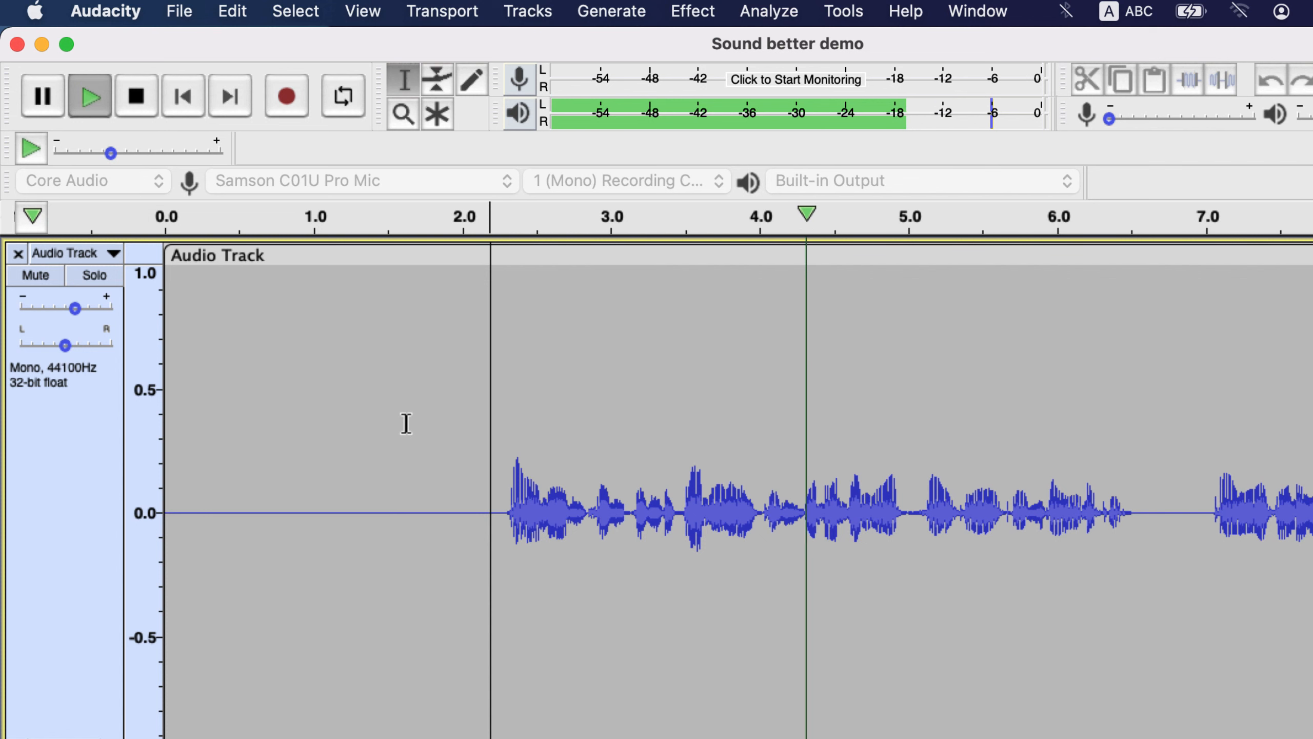
key(space)
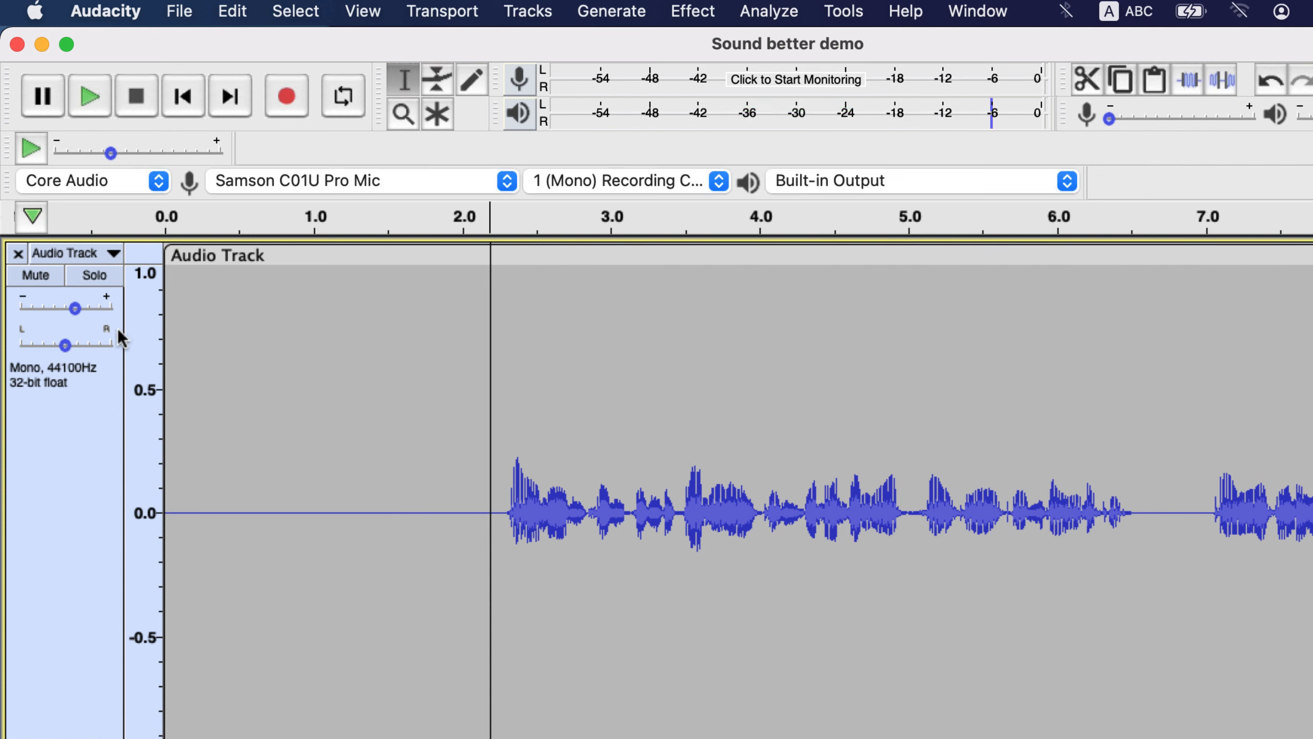
drag(76, 309, 61, 309)
mouse_move(58, 307)
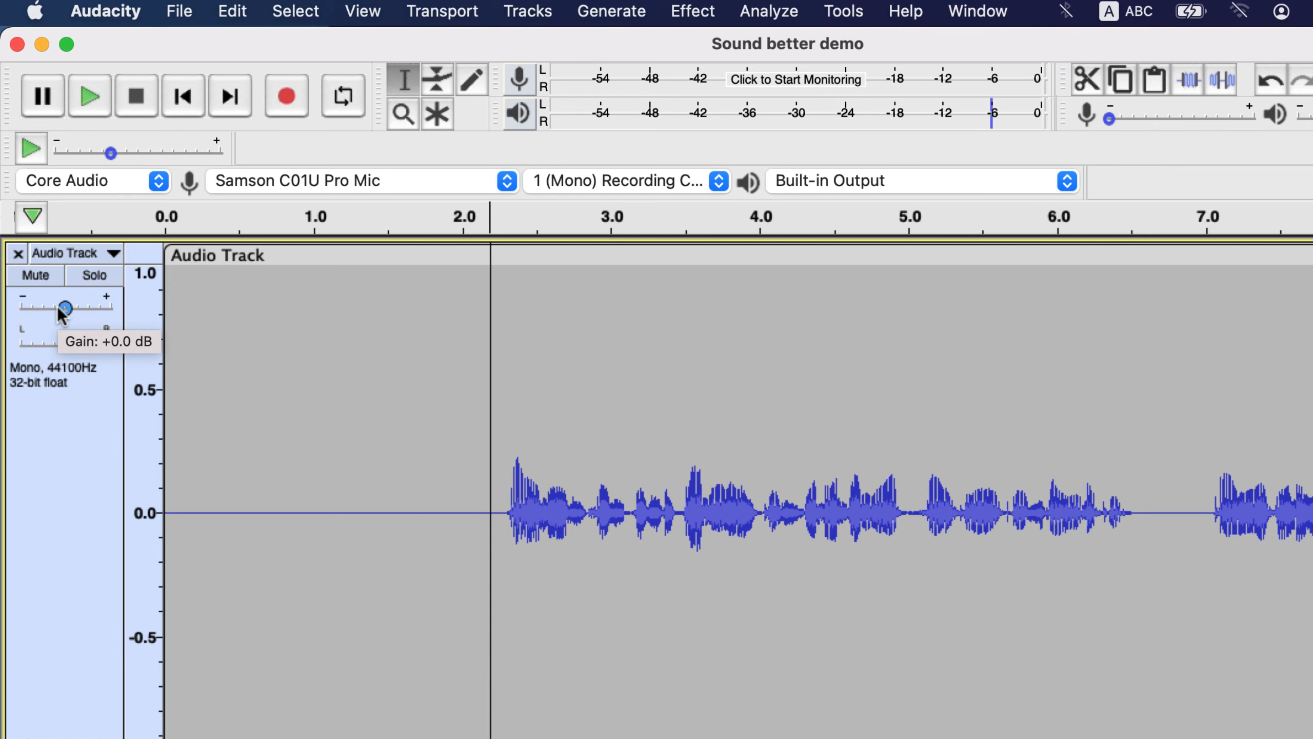
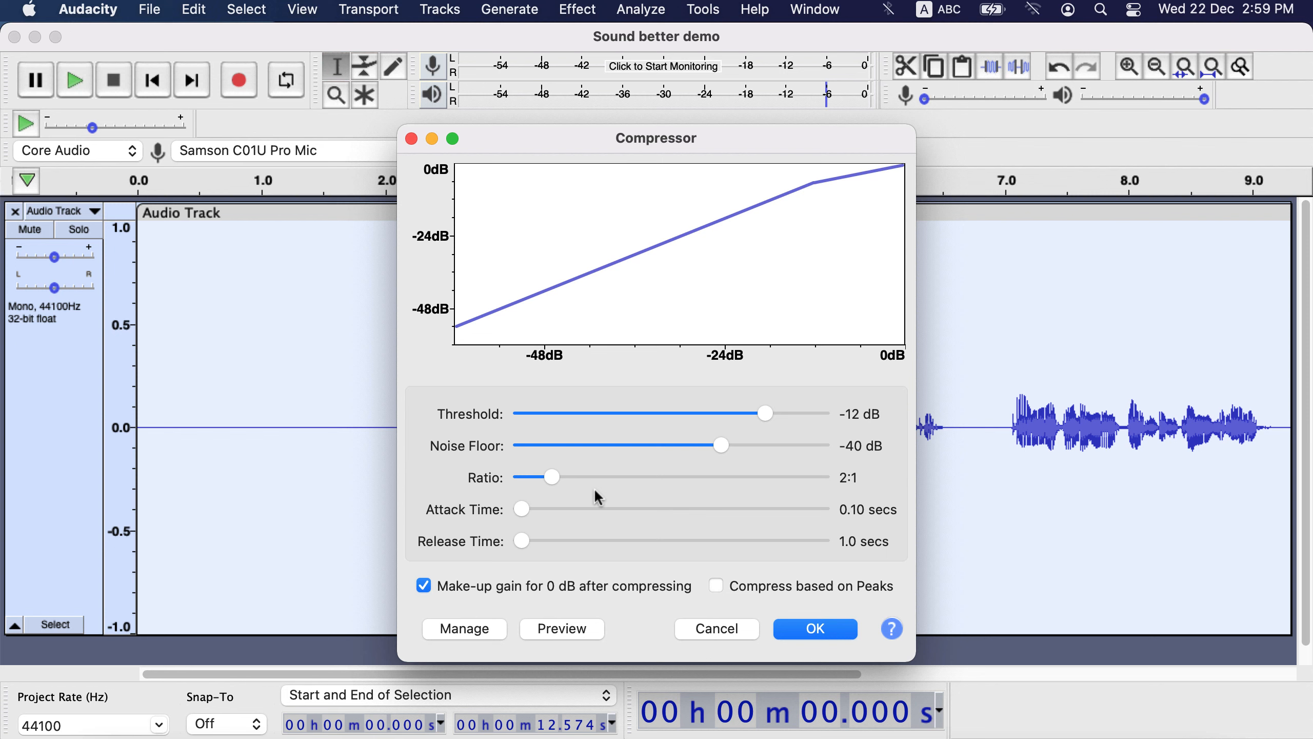
- Set the Compressor threshold to -19 dB with a 2:1 ratio
mouse_move(552, 478)
mouse_down()
mouse_move(609, 471)
mouse_move(551, 473)
mouse_up()
drag(758, 414, 723, 417)
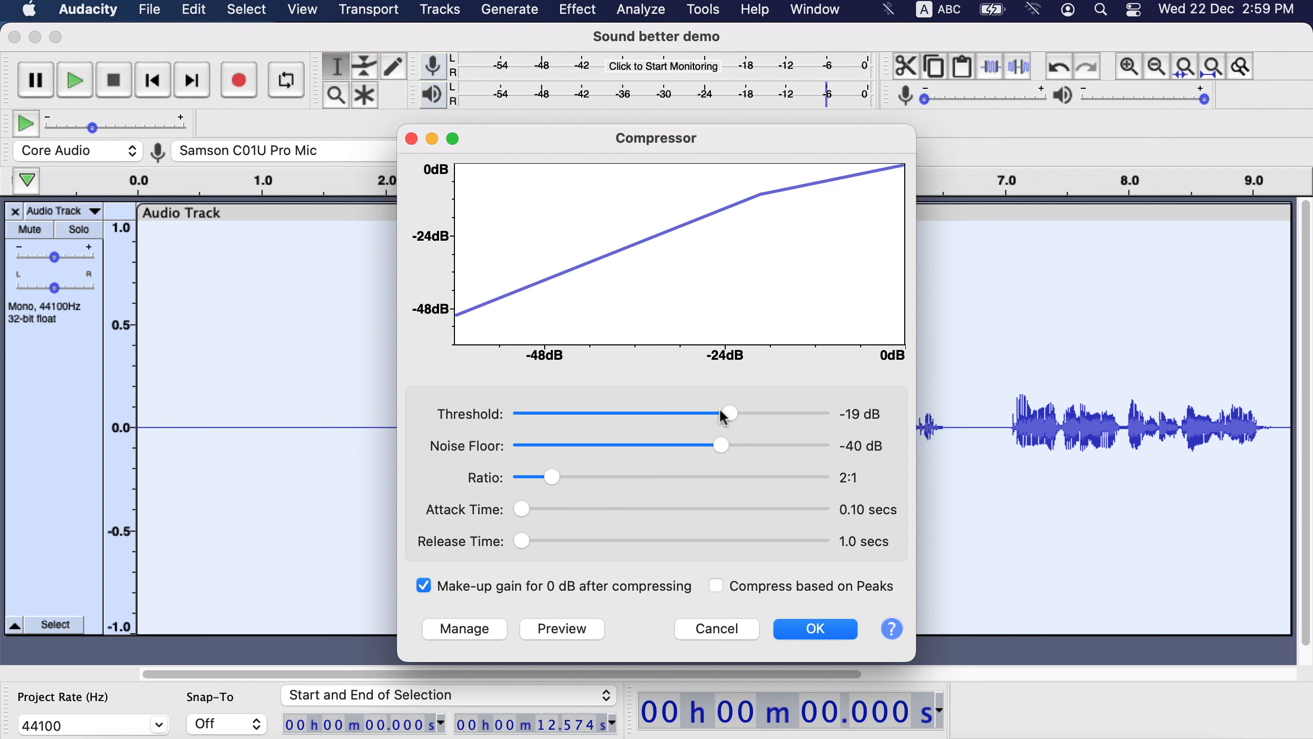
- Read the Compressor manual's explanation of Compress based on Peaks and RMS, and close the Compressor without applying it
click(896, 630)
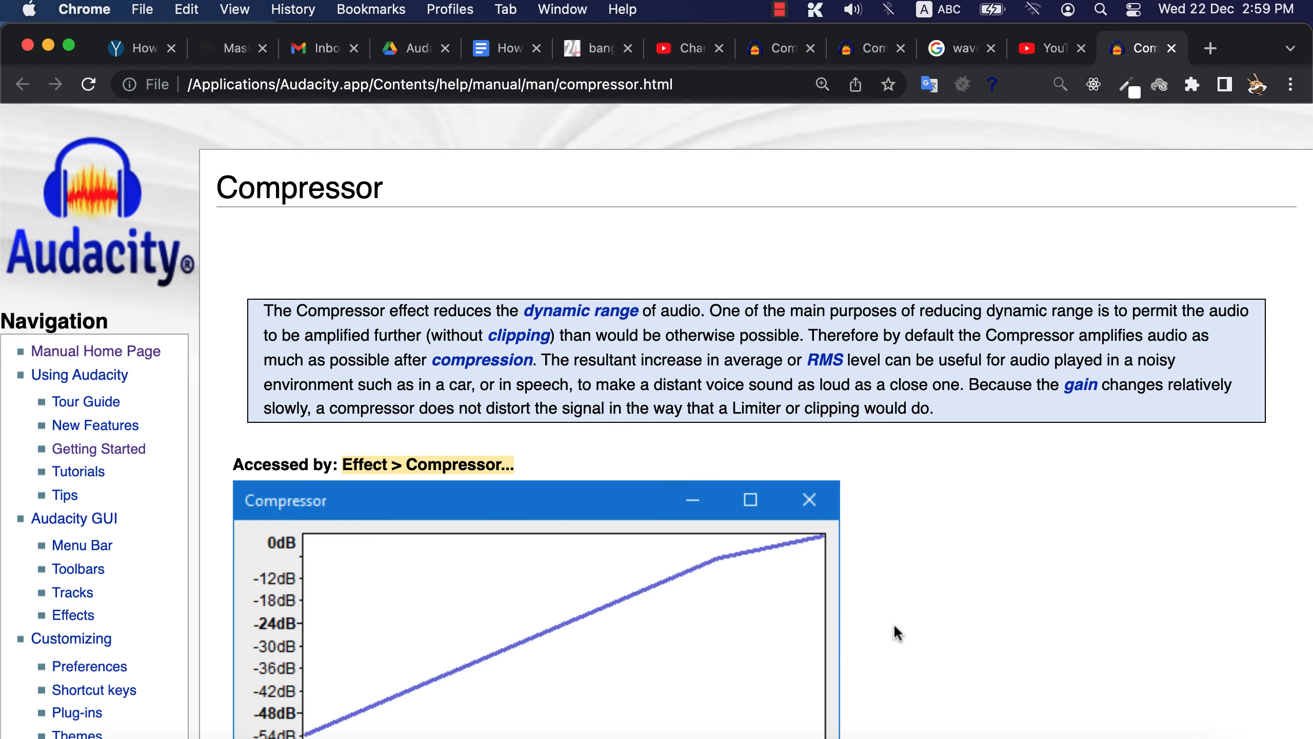
scroll(898, 632, down, 20)
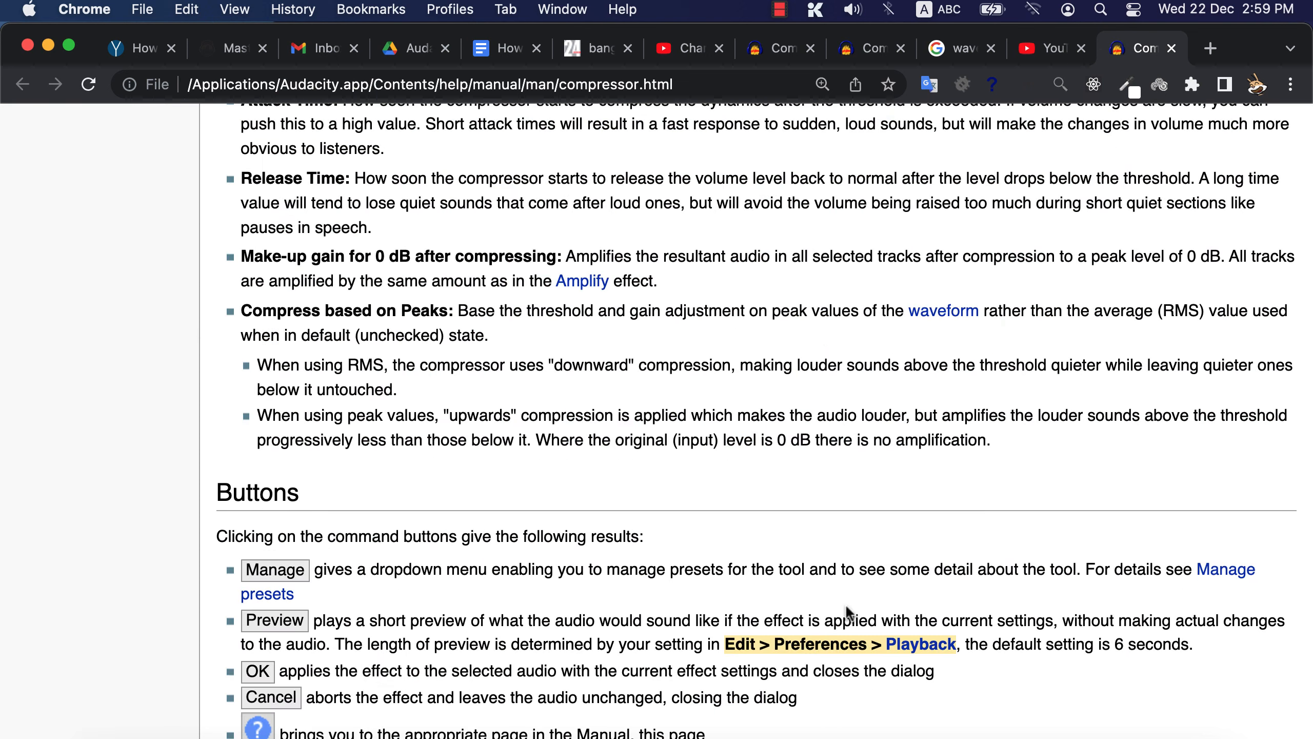
drag(241, 310, 406, 392)
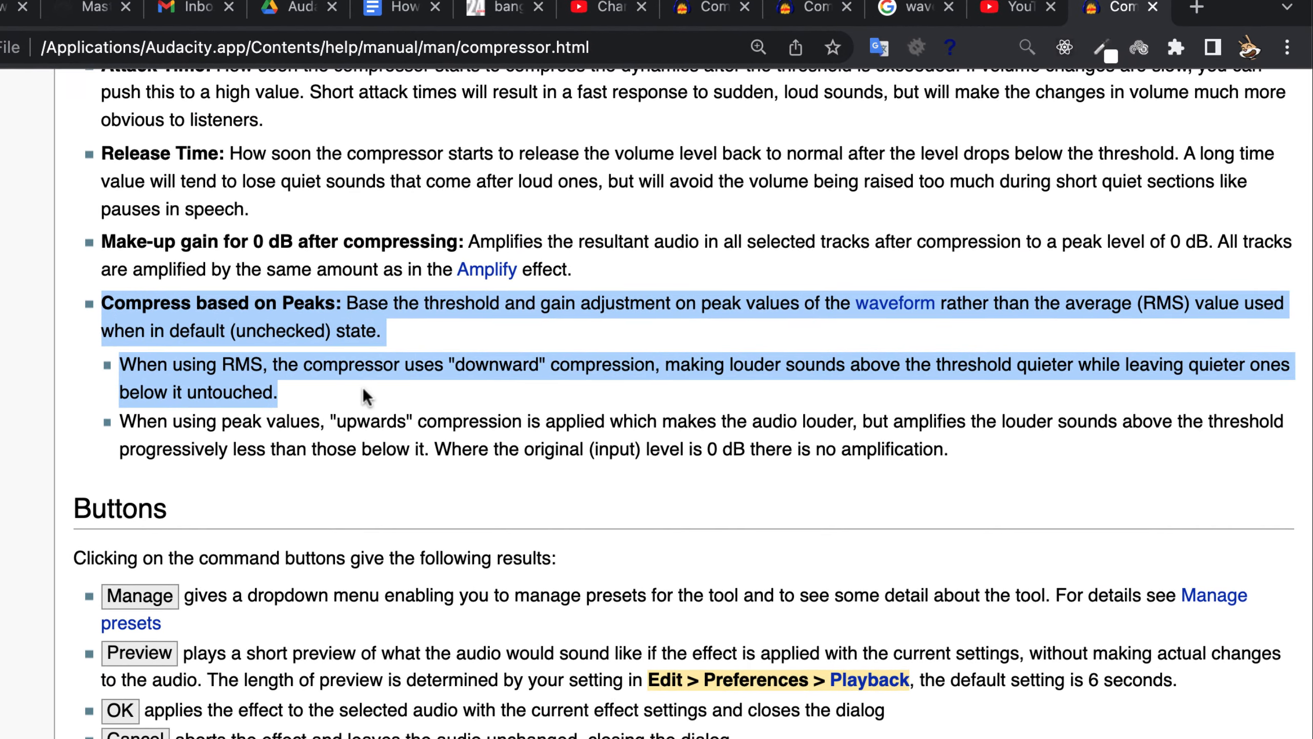
click(988, 313)
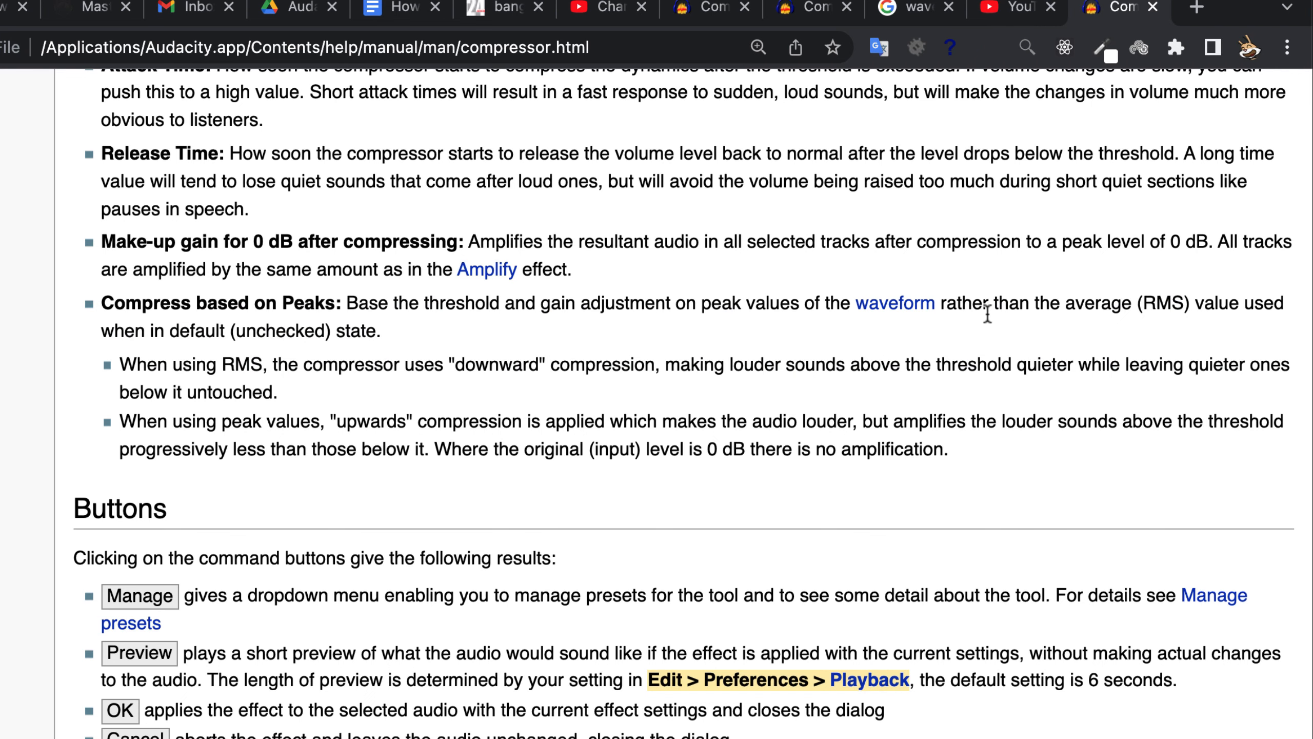
drag(988, 313, 1195, 309)
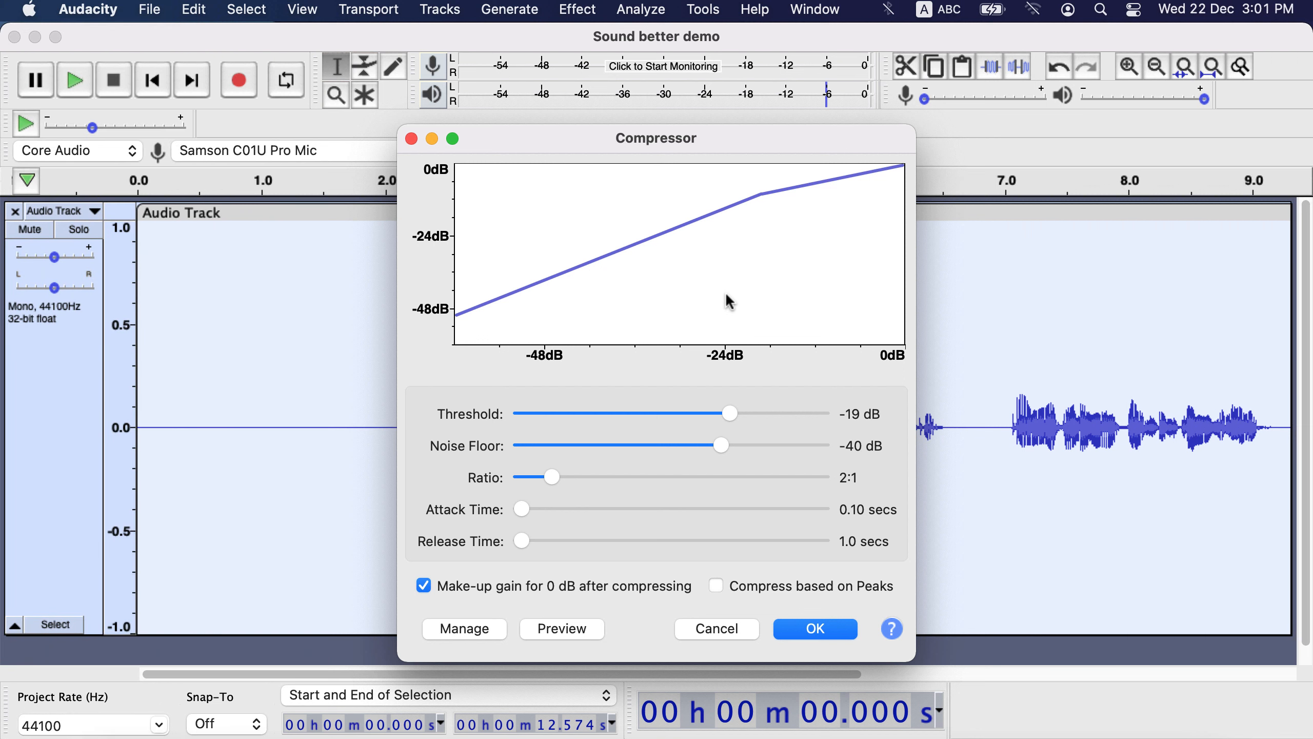
click(412, 138)
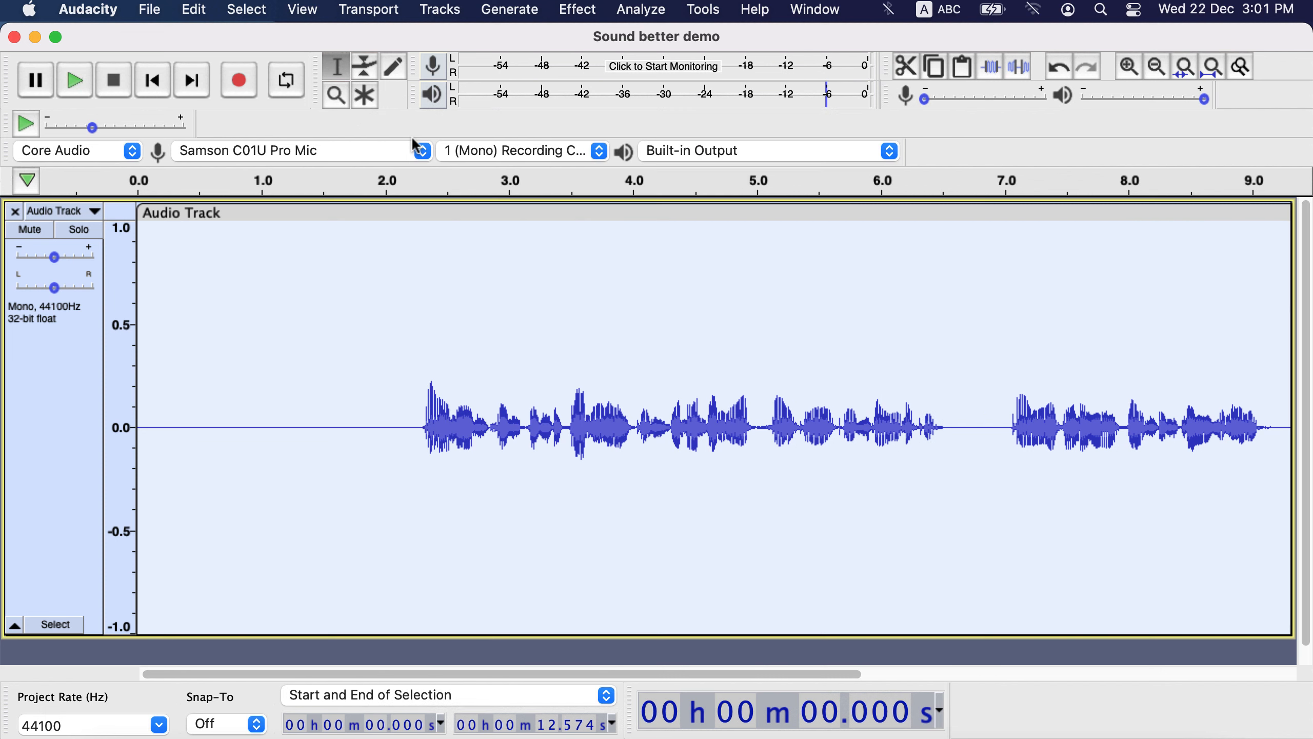
- Select the silent lead-in up to about 2.2 s and check the Measure RMS analyzer's state in the plug-in manager
click(392, 408)
drag(413, 424, 118, 383)
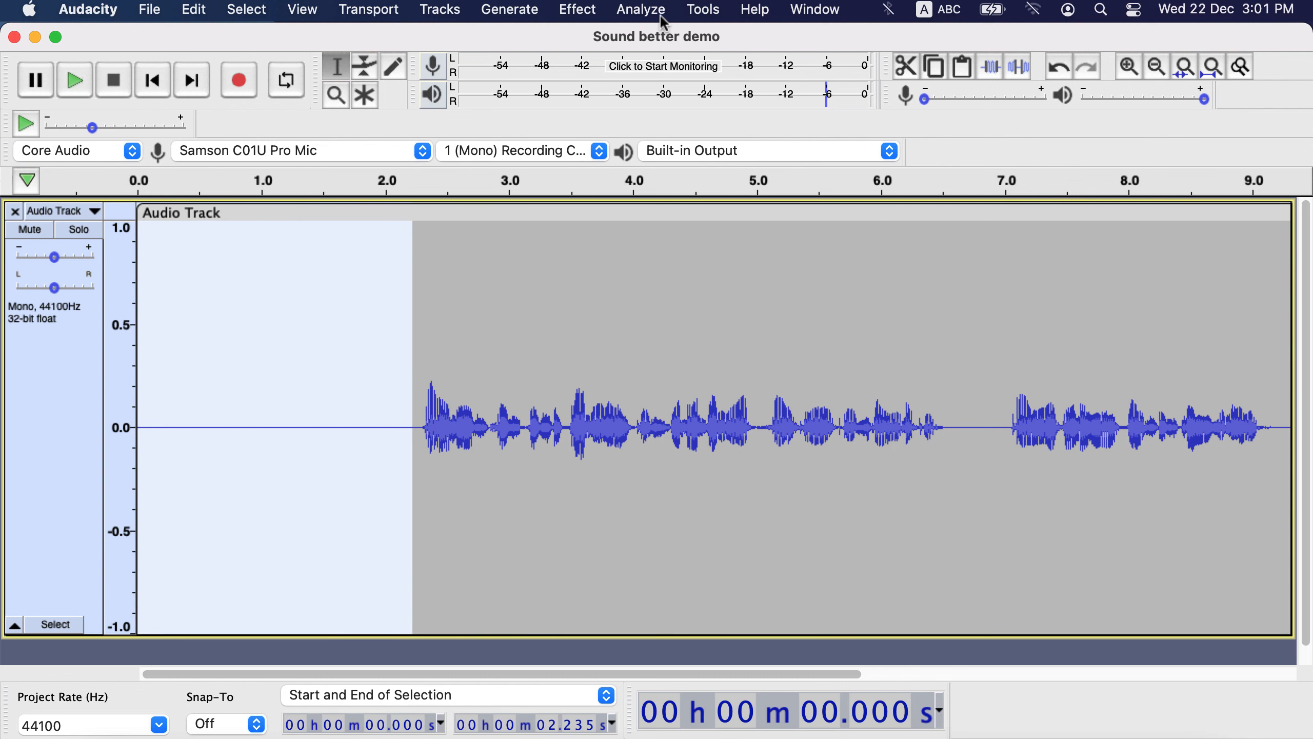
click(703, 11)
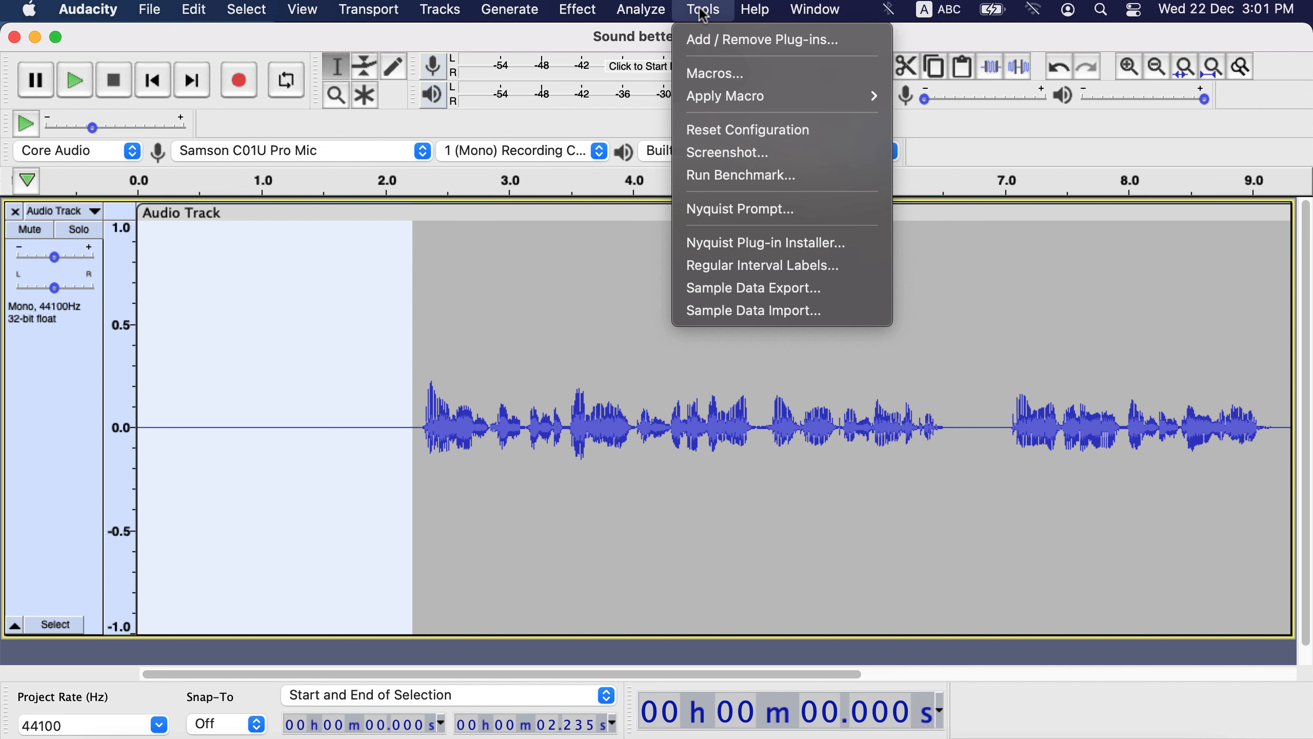
mouse_move(663, 15)
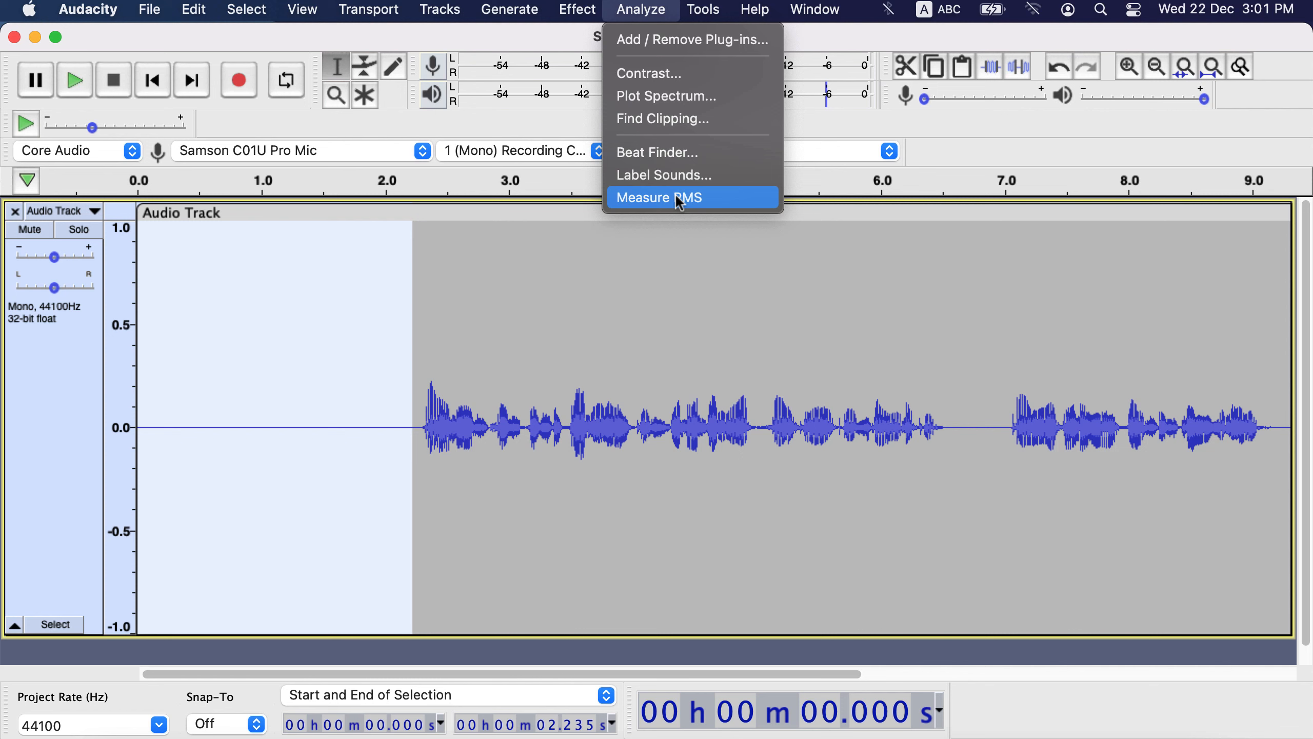
click(649, 40)
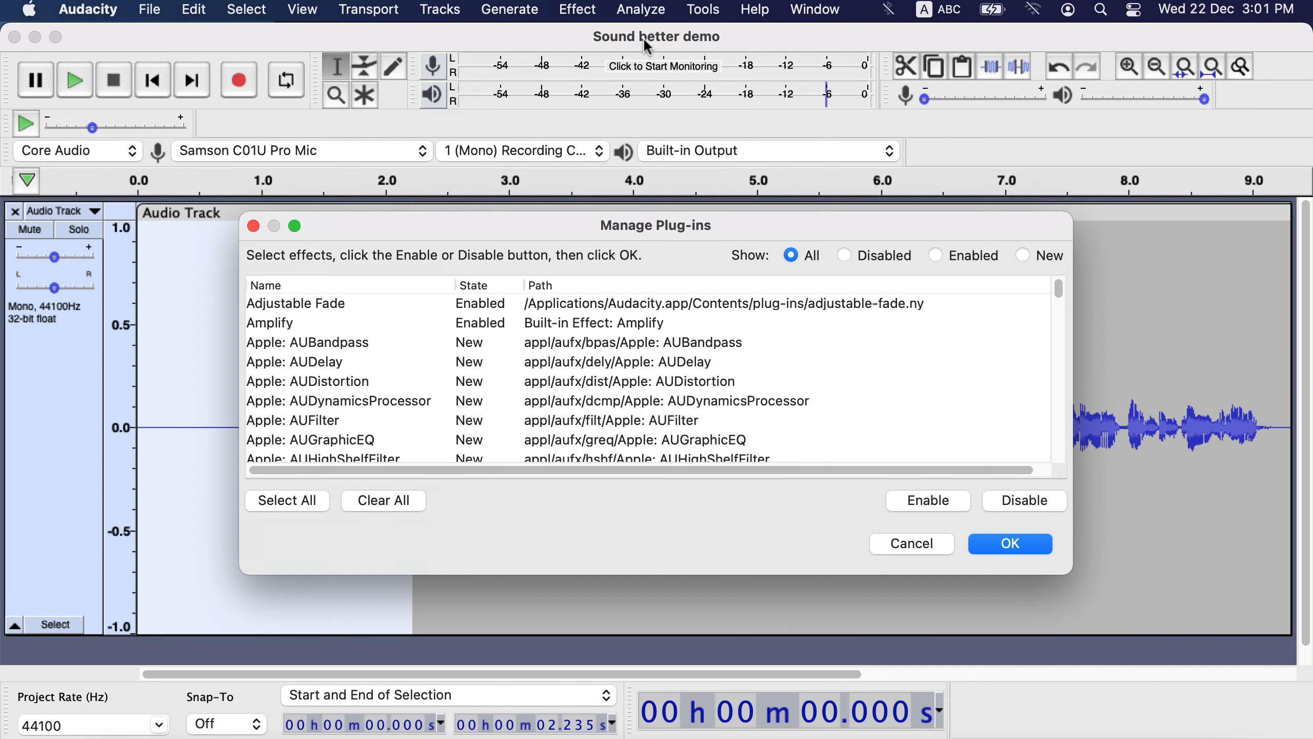
scroll(535, 387, down, 8)
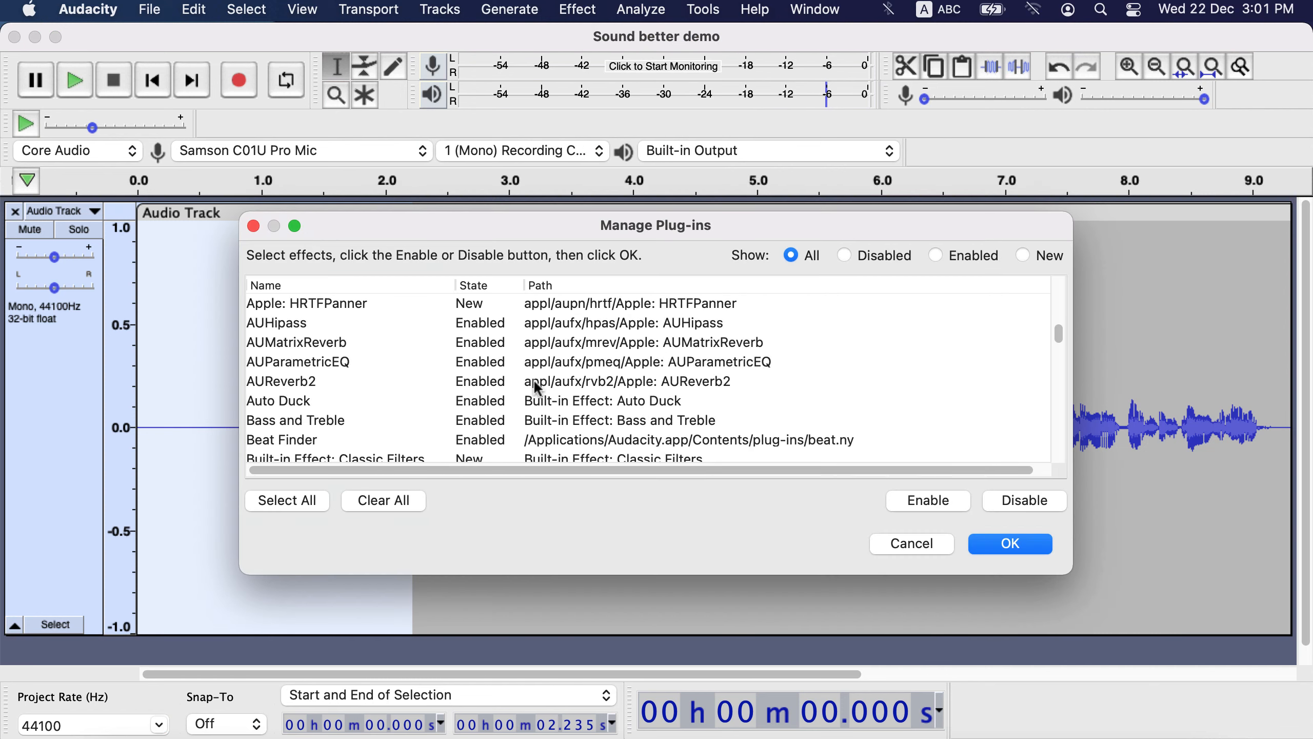
scroll(538, 388, down, 10)
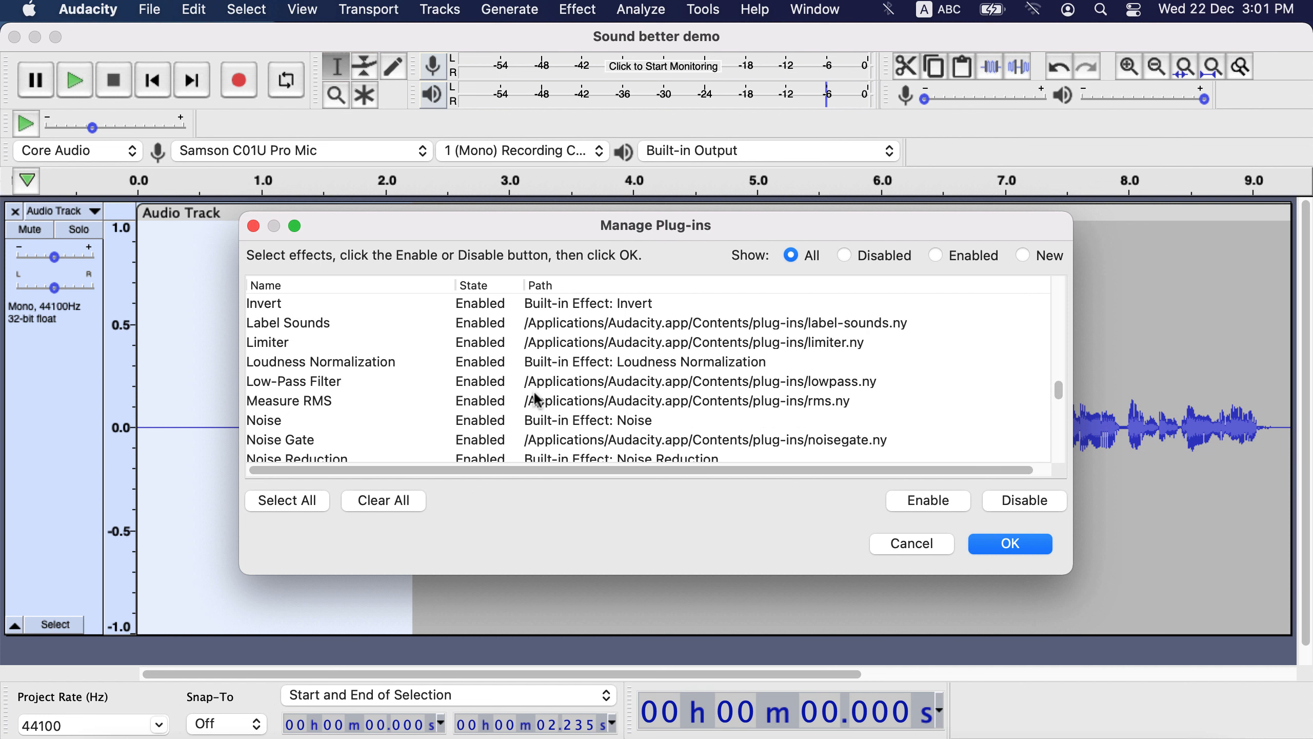
click(474, 403)
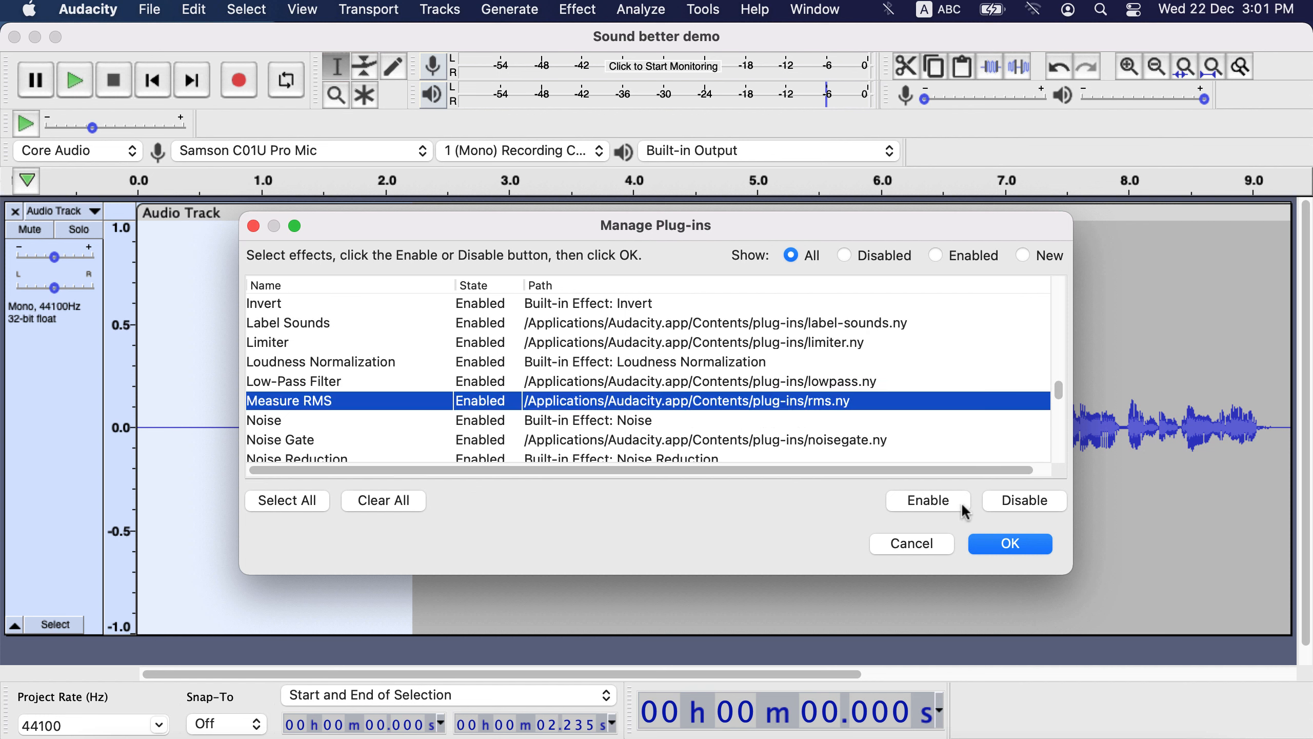
click(913, 544)
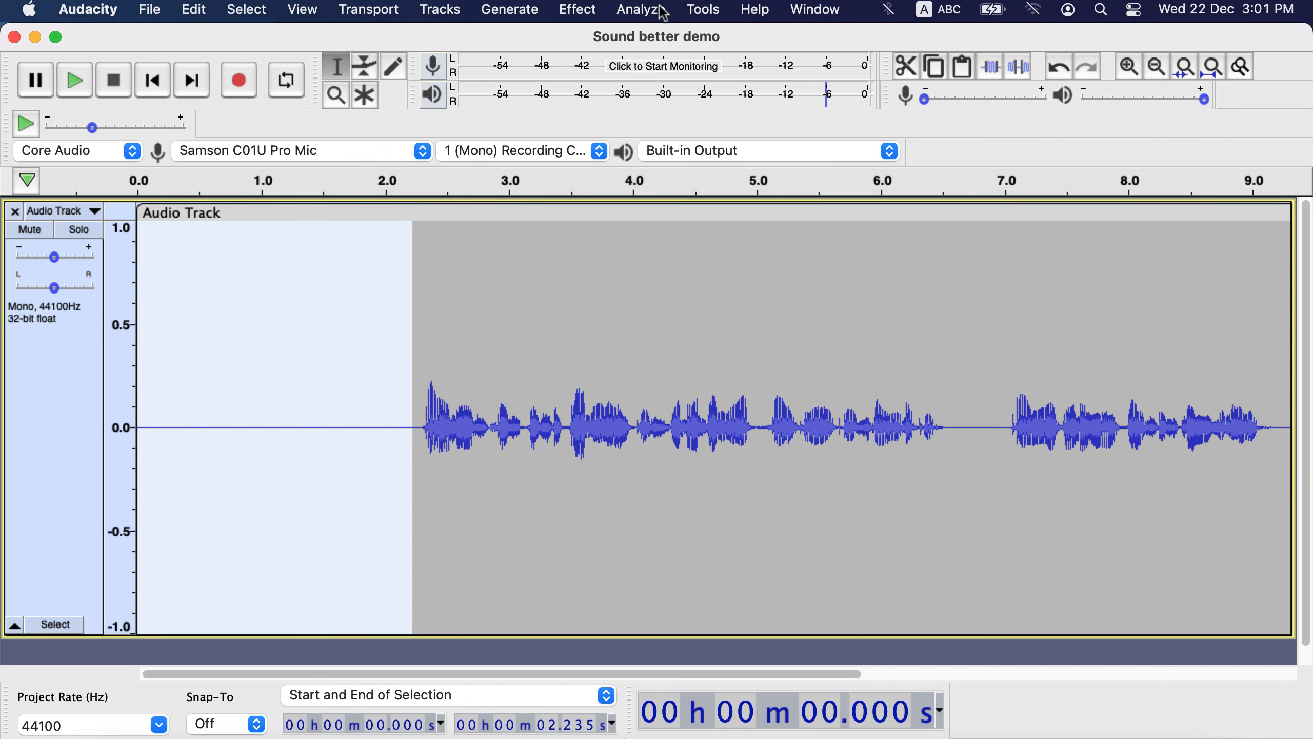
- Measure the RMS level of the selected silent lead-in
click(641, 9)
click(677, 198)
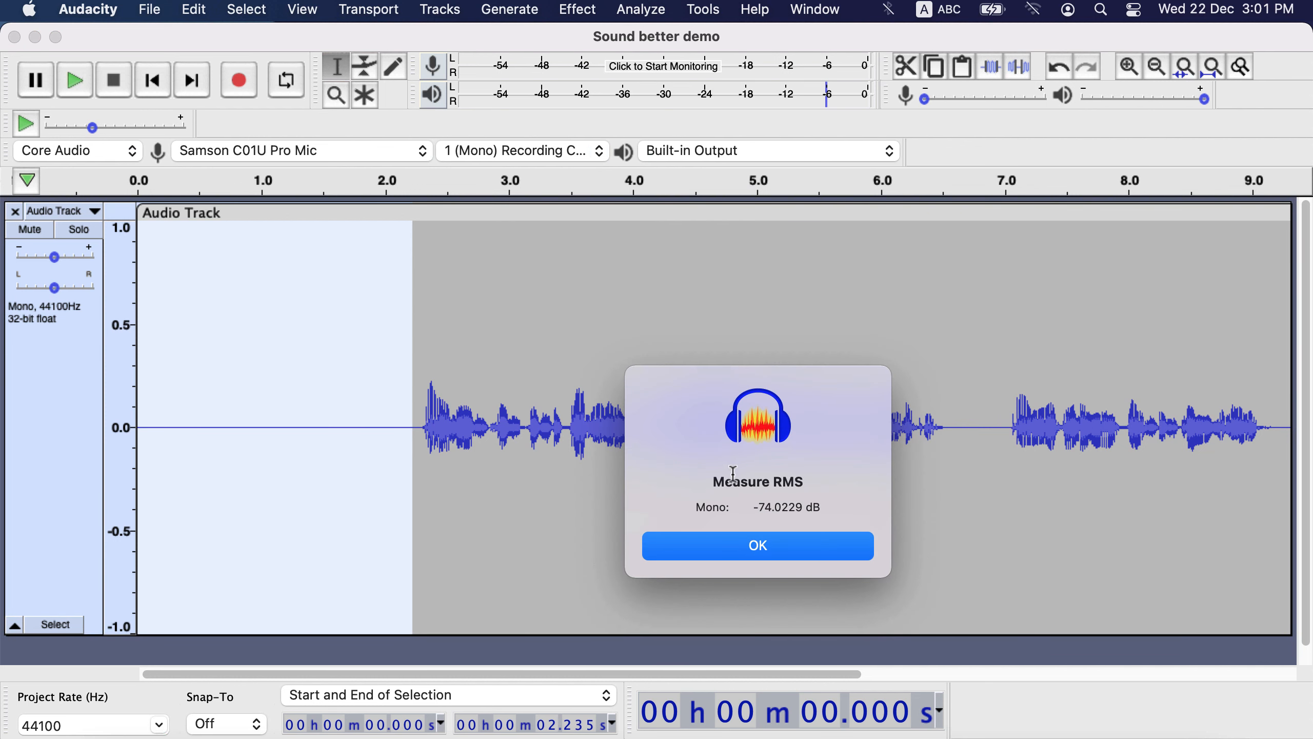
click(755, 546)
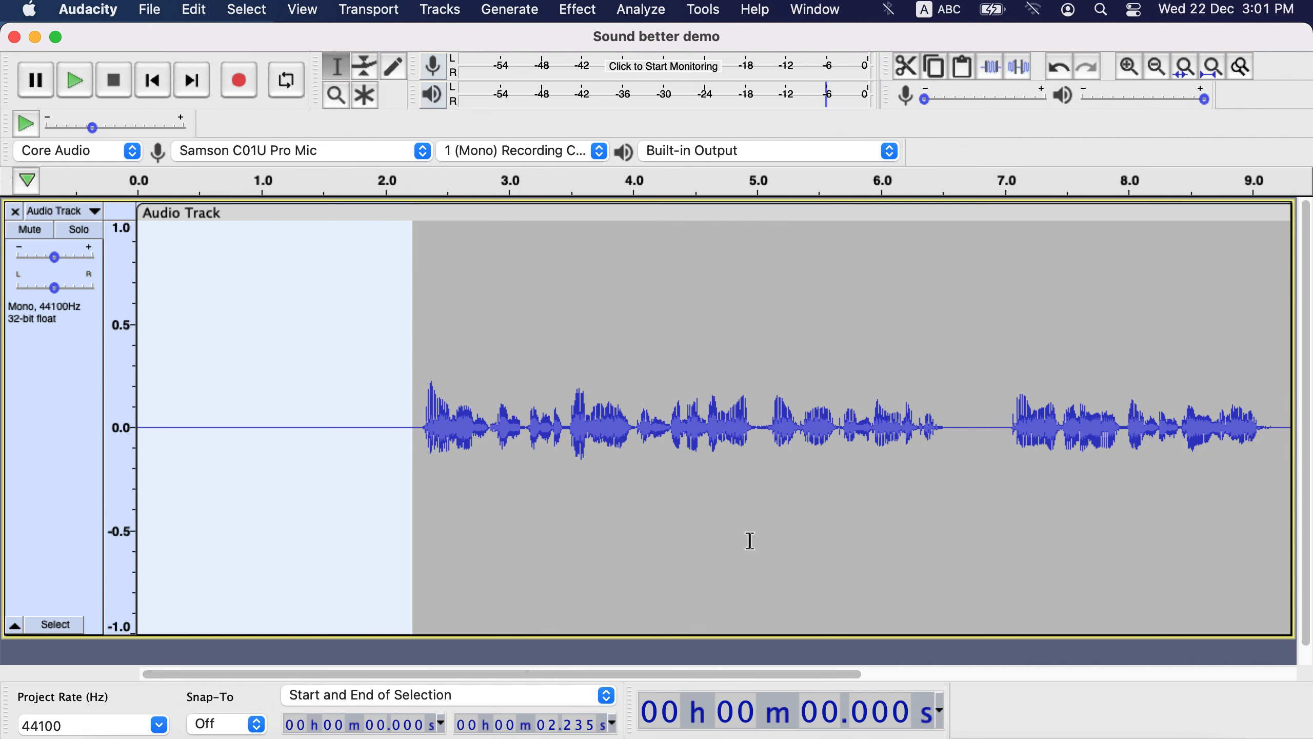
- Measure the RMS level of the first spoken burst, from about 2.3 to 2.8 s
click(533, 425)
drag(423, 399, 489, 398)
click(641, 8)
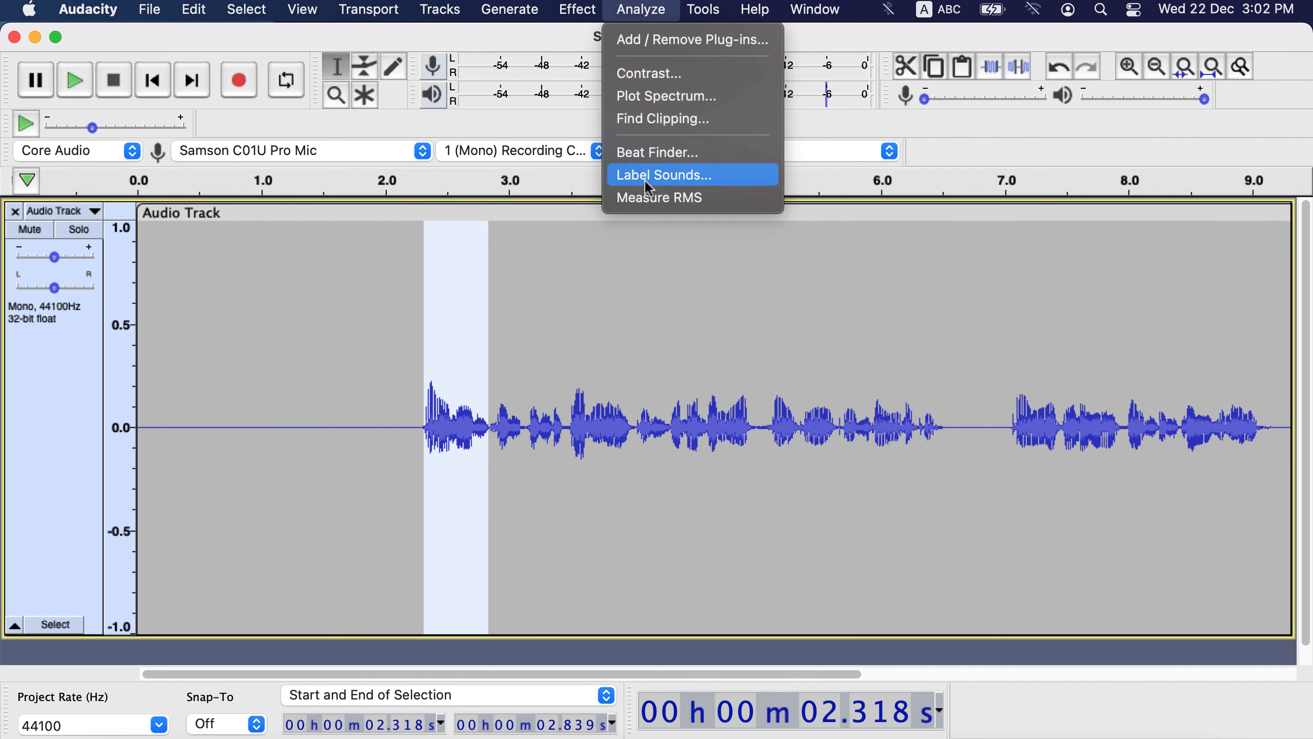
click(649, 196)
click(697, 536)
- Measure the RMS level of the short loud peak from about 3.52 to 3.65 s
drag(575, 414, 592, 414)
click(641, 8)
click(660, 195)
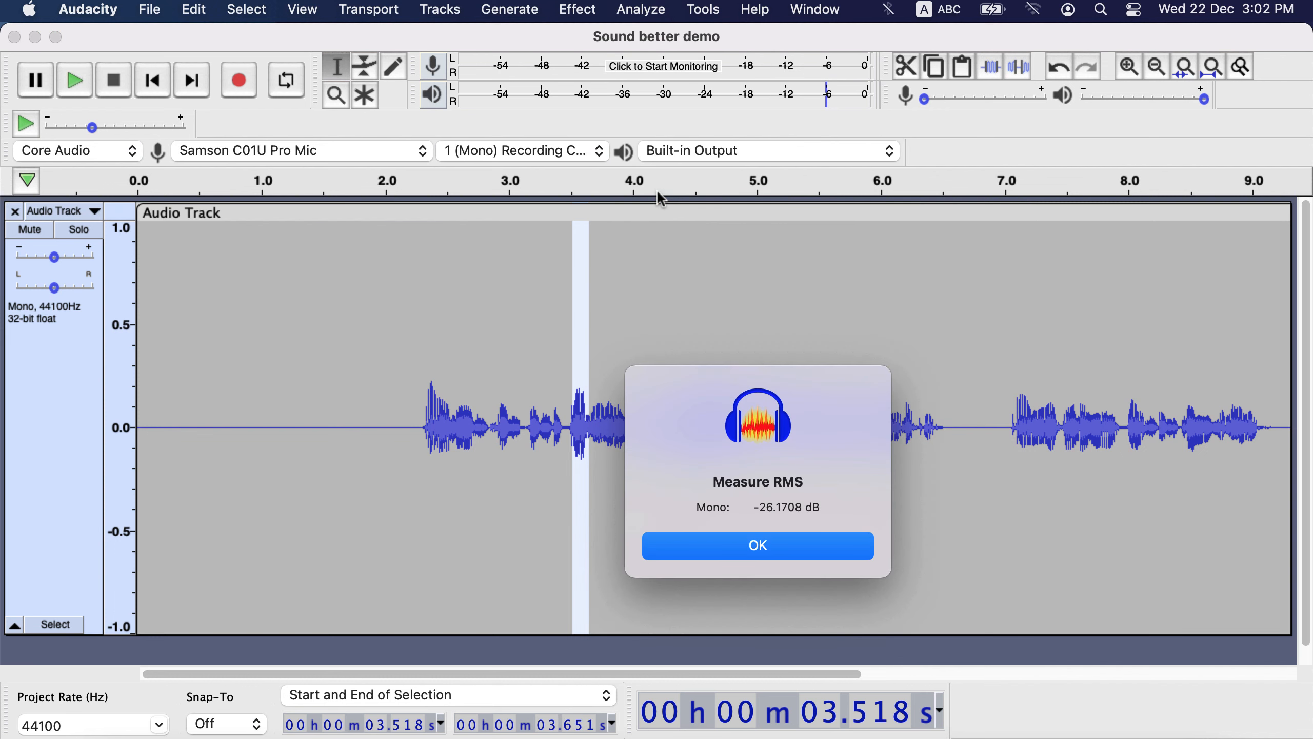
click(693, 546)
- Measure the RMS level of the speech from about 2.3 to 4.0 s
drag(631, 414, 425, 411)
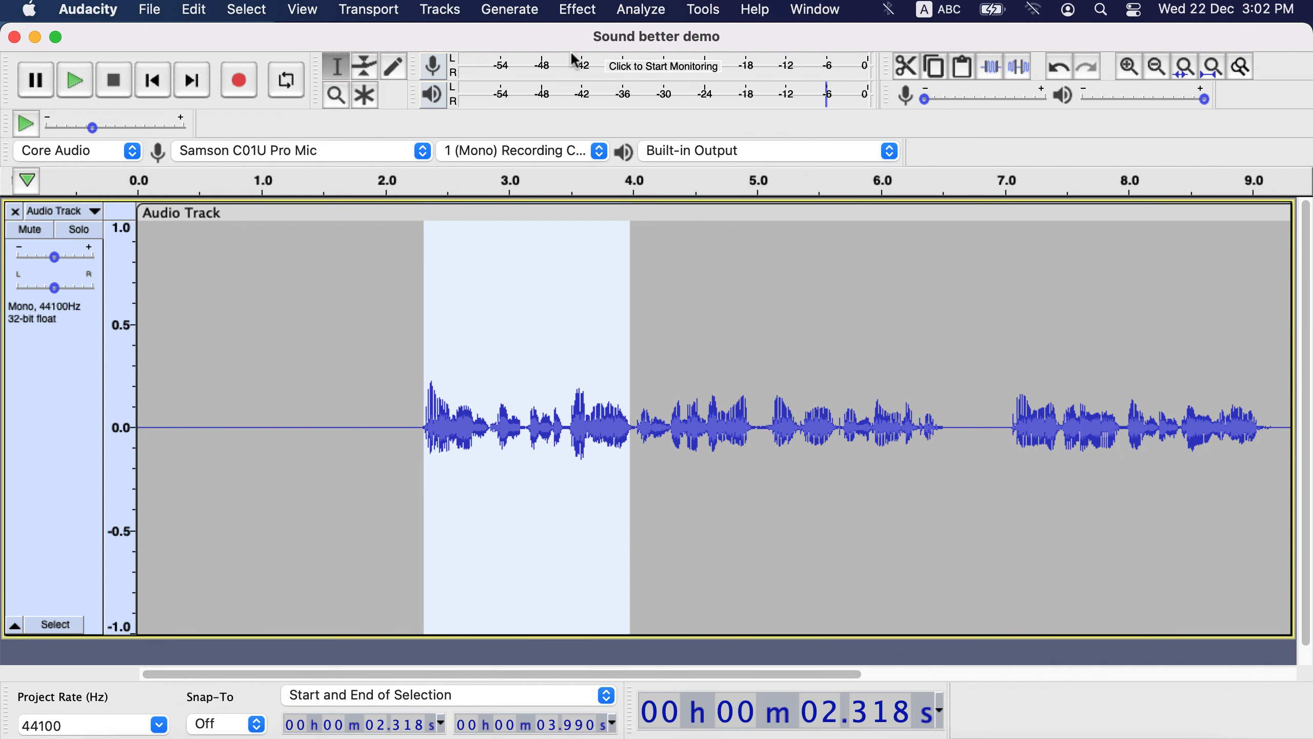
click(639, 9)
click(650, 199)
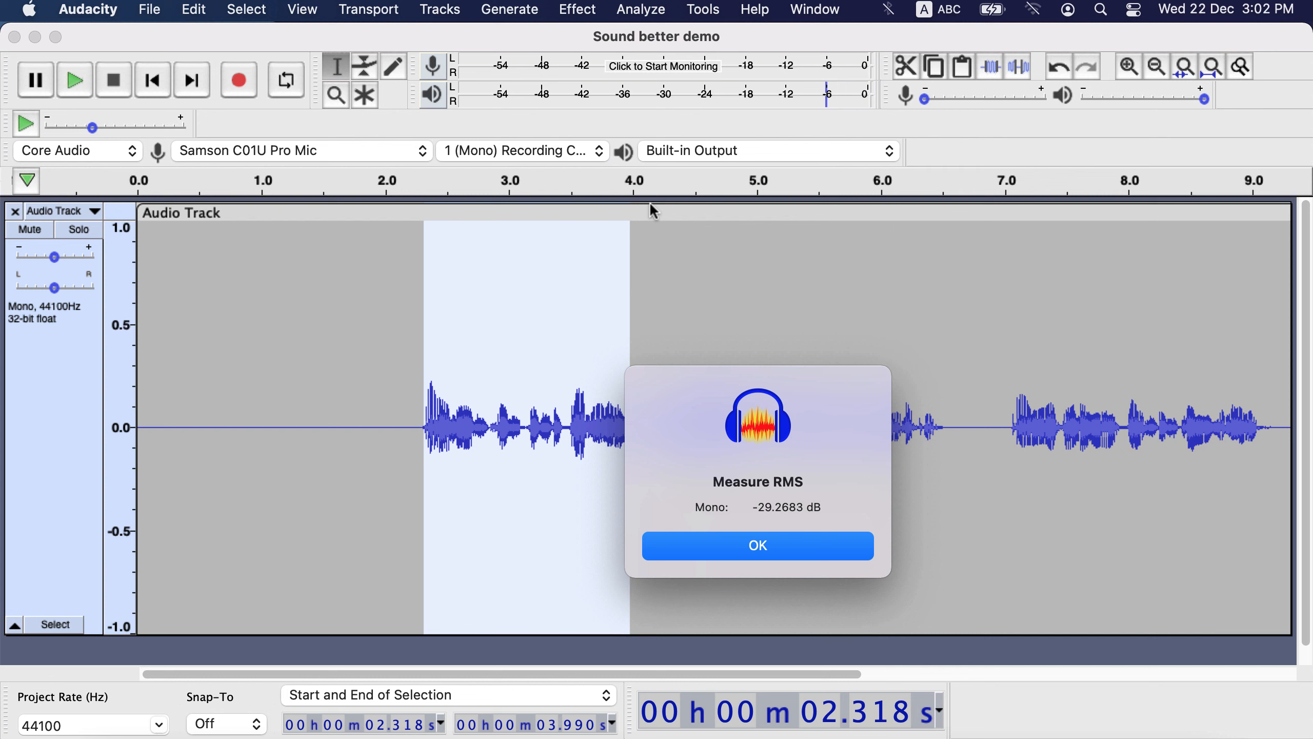
click(738, 560)
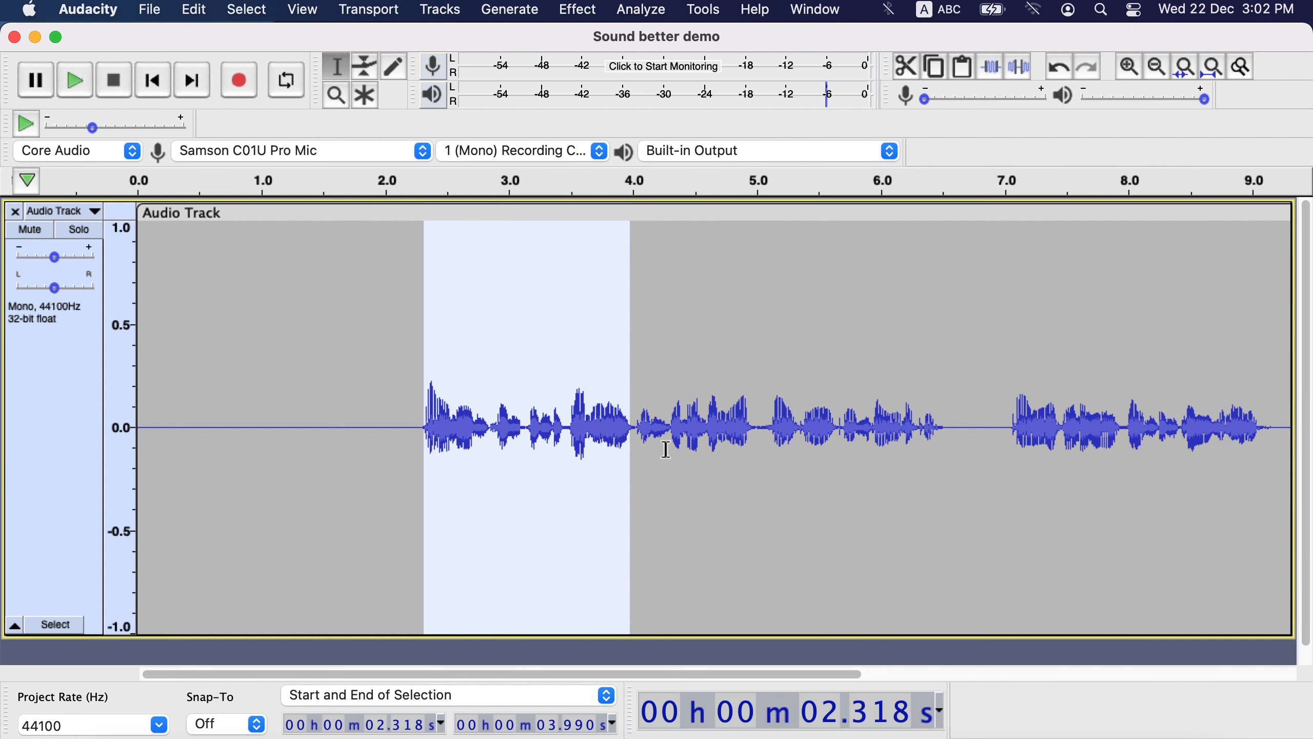
- Set up the Compressor for the whole track with a -30 dB threshold, -50 dB noise floor and 4:1 ratio
key(super+a)
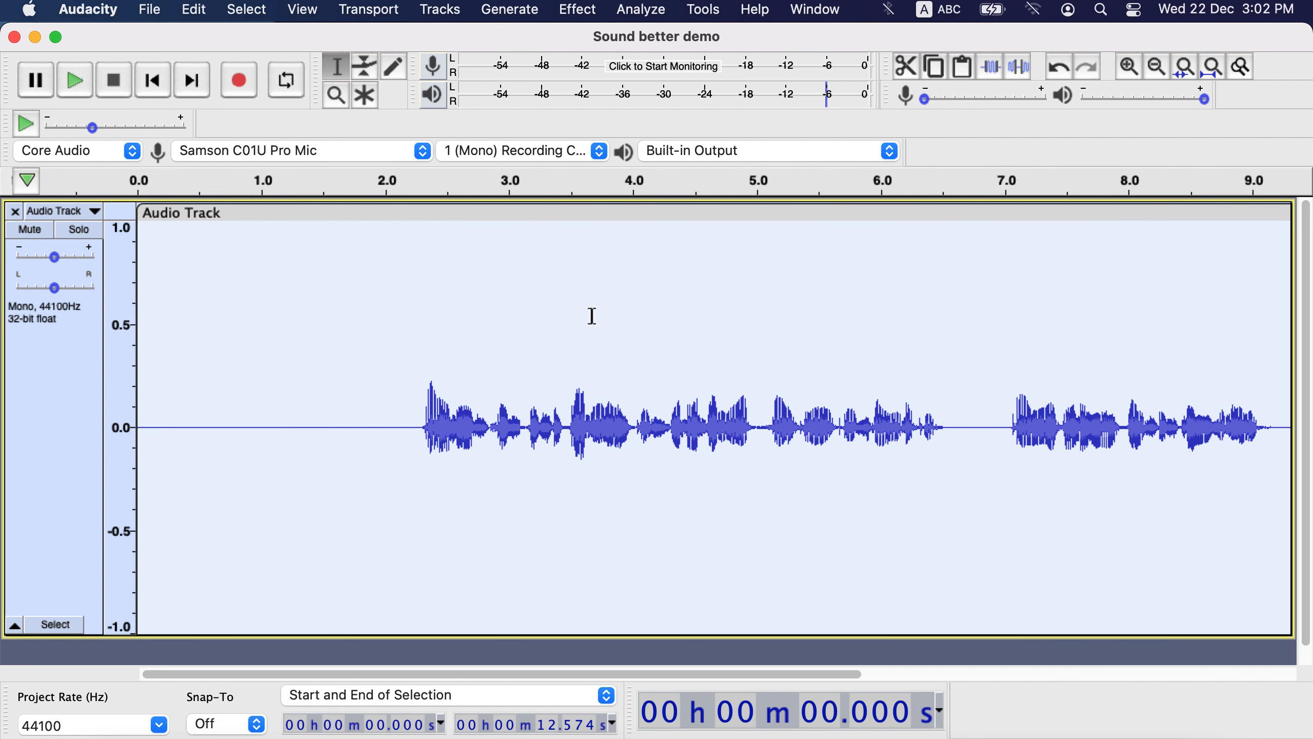
click(566, 16)
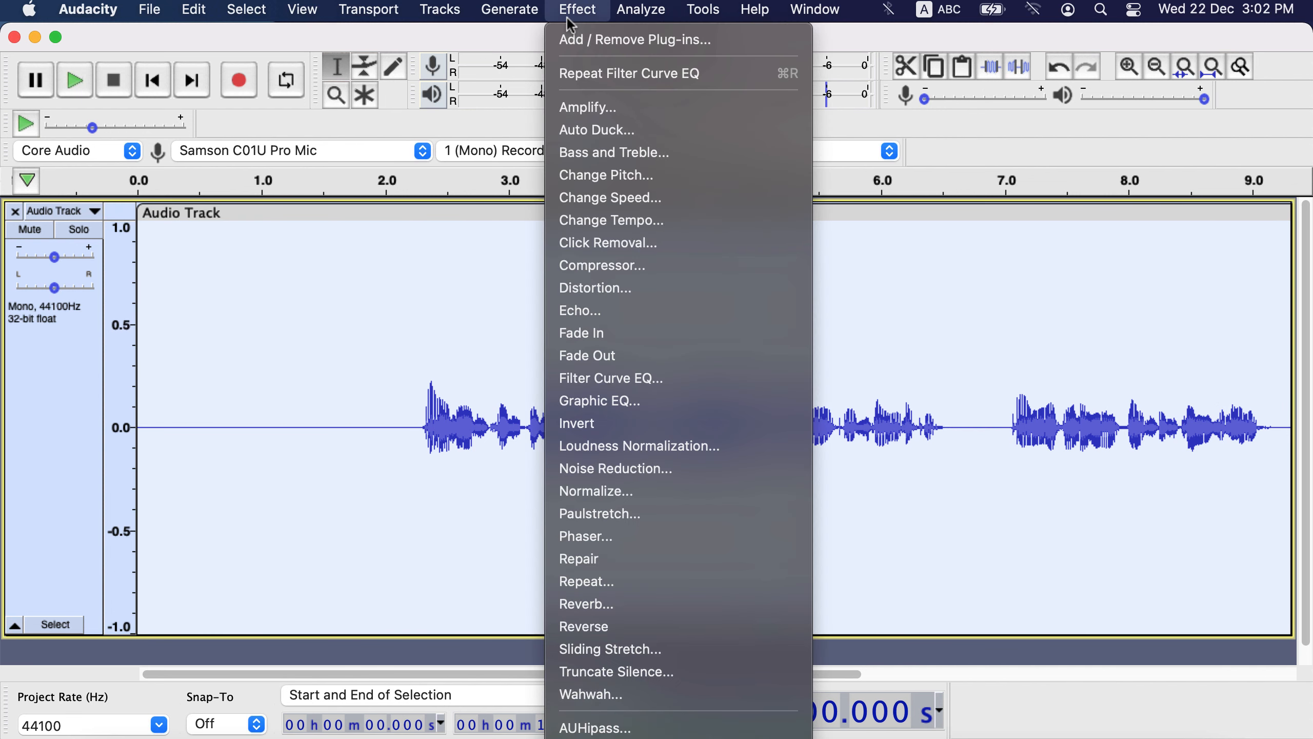
click(616, 261)
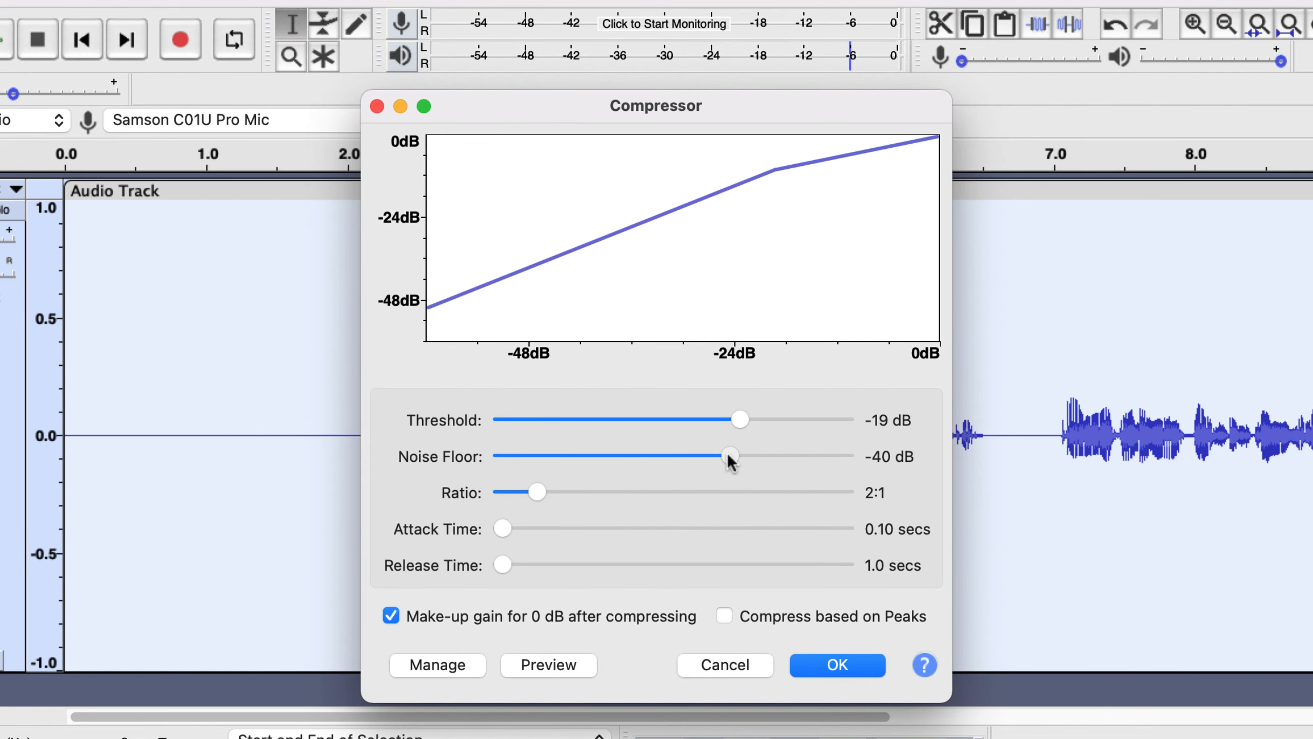
drag(726, 452, 667, 449)
drag(740, 421, 673, 418)
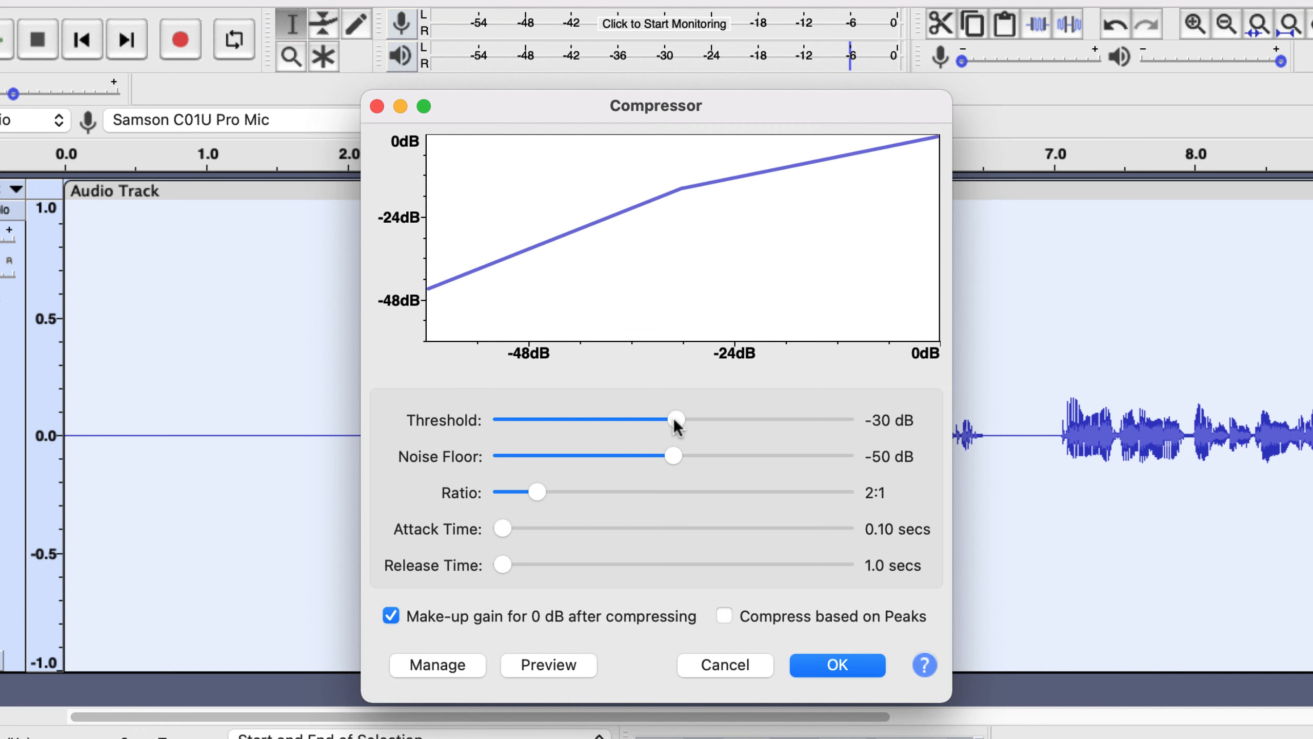
drag(861, 115, 432, 74)
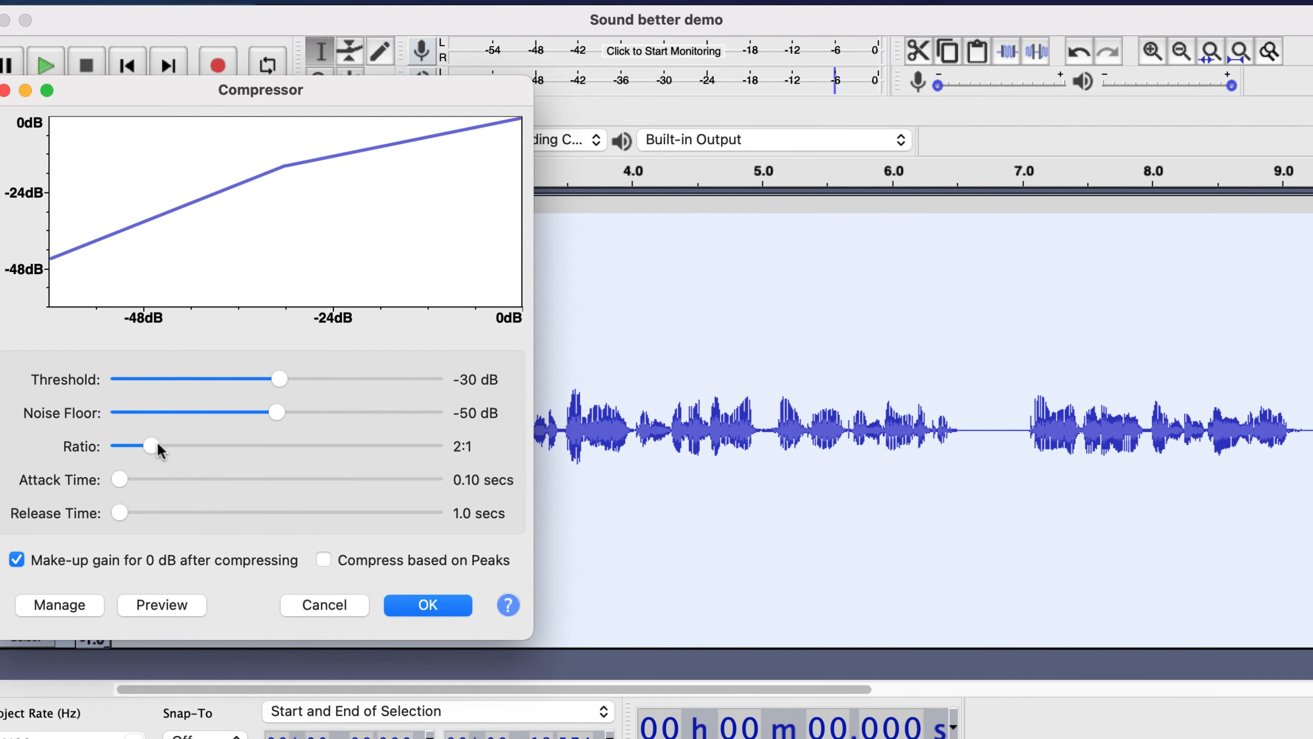
drag(155, 446, 229, 439)
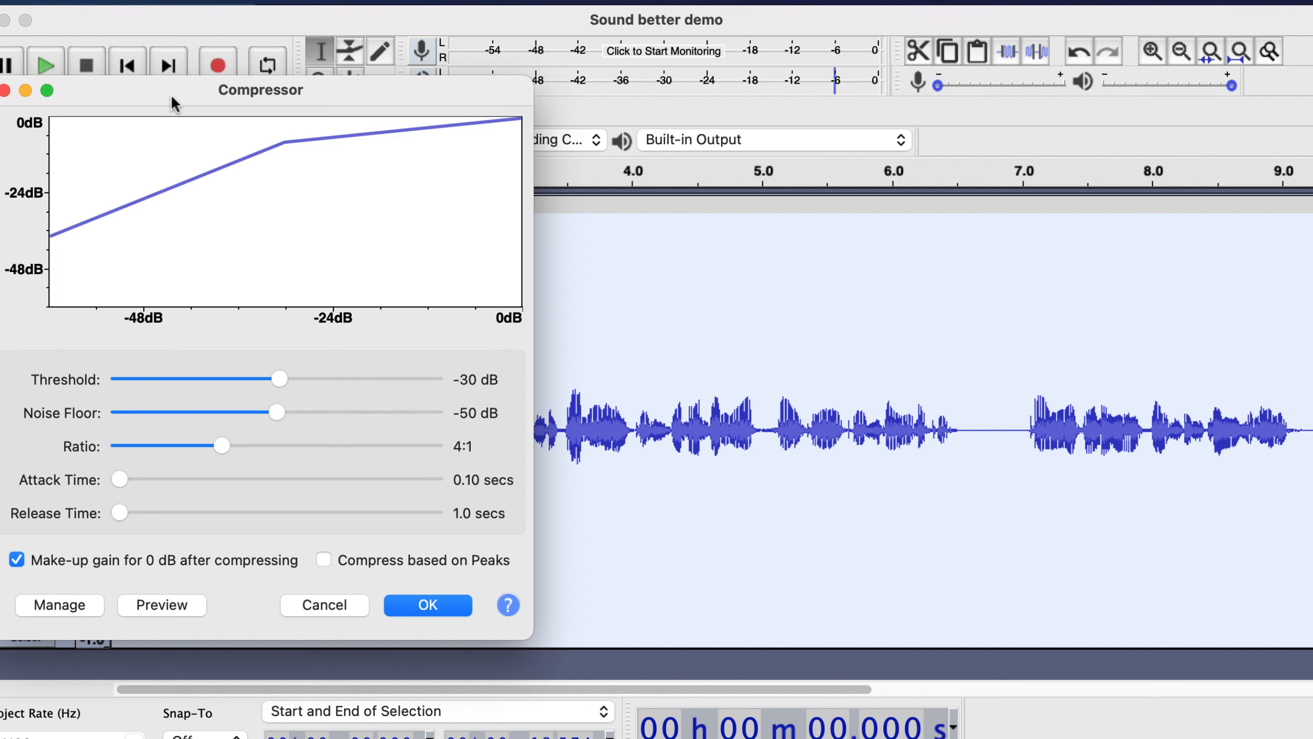
- Try applying the compression with make-up gain for 0 dB enabled, and undo it
drag(172, 101, 21, 117)
drag(198, 103, 155, 79)
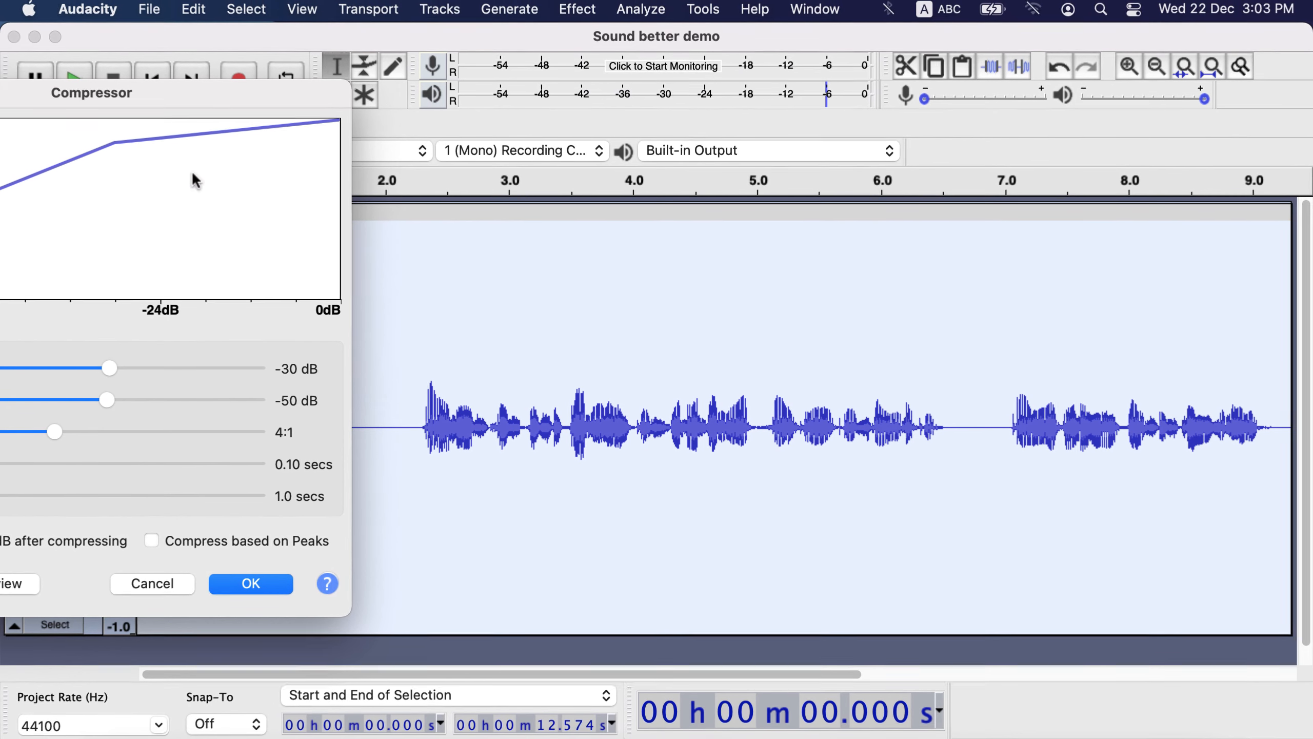
click(264, 585)
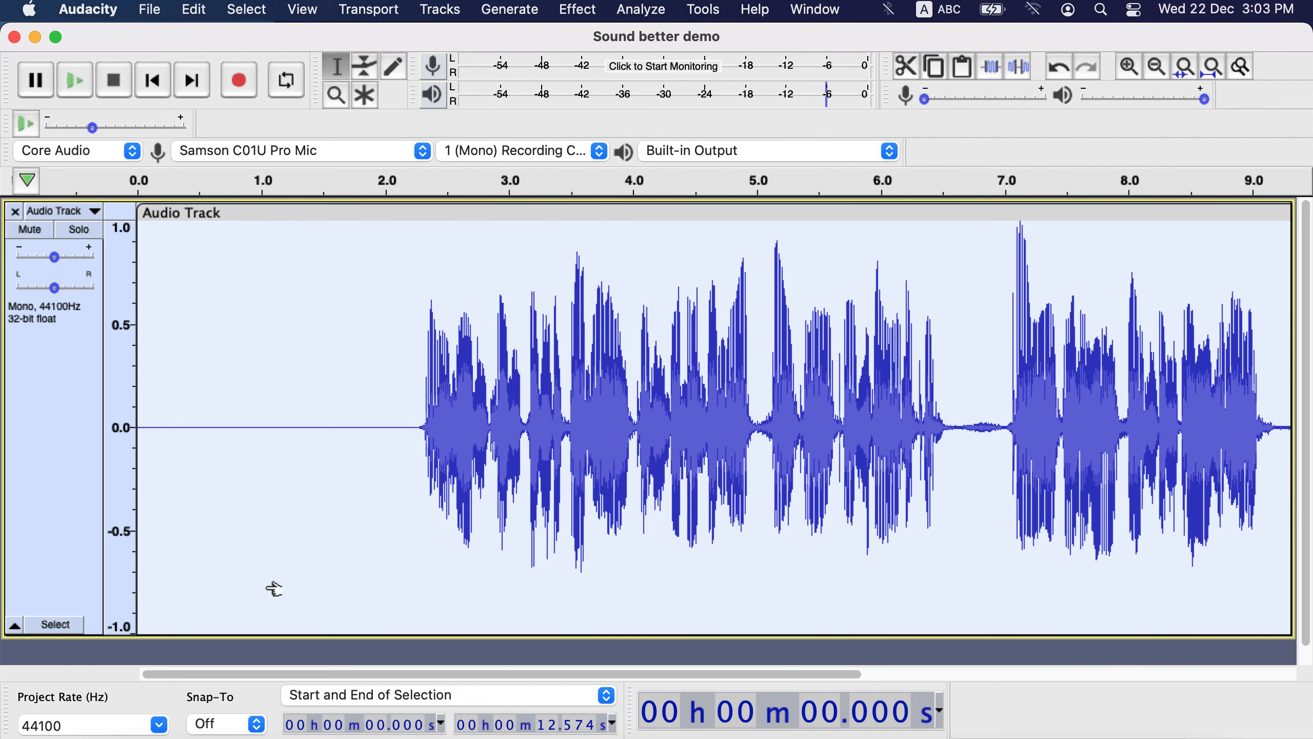
key(super+z)
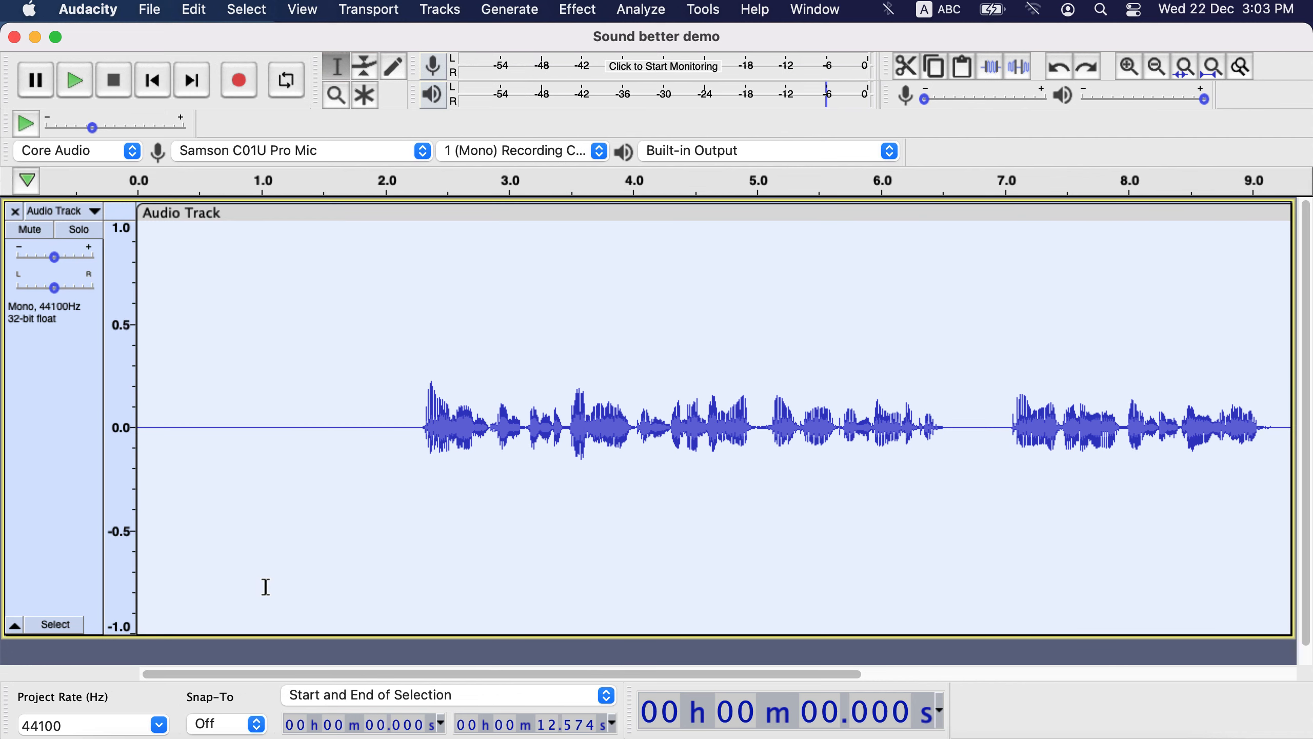
- Compress the whole track with make-up gain turned off and play the result from about 2.2 s
click(583, 10)
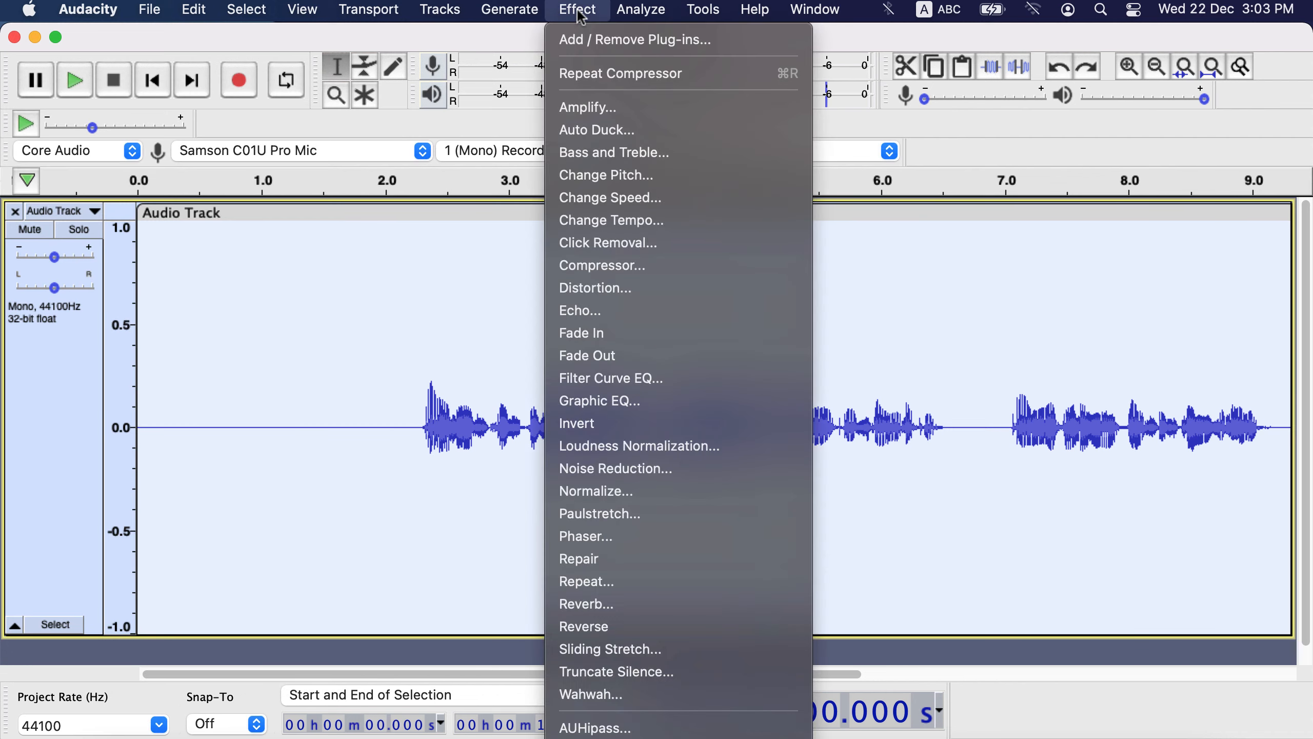
click(590, 266)
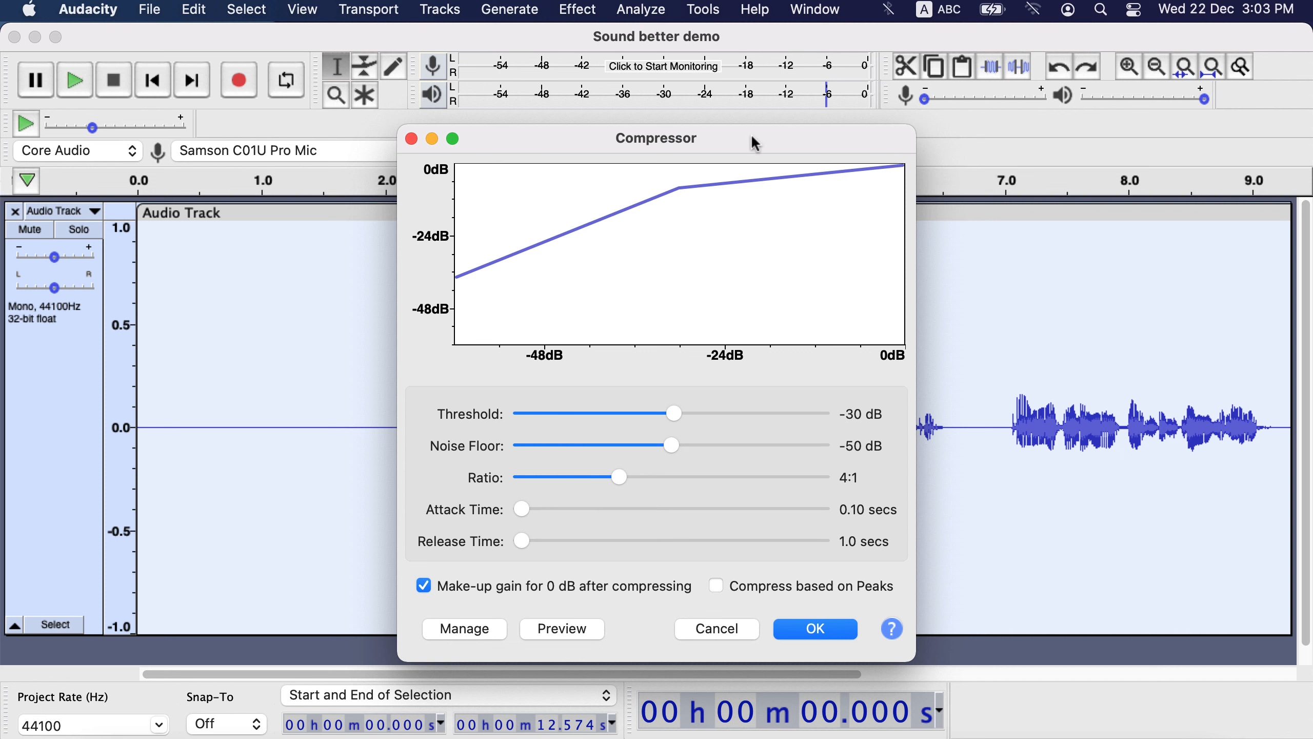
drag(753, 139, 479, 117)
drag(479, 117, 314, 89)
click(188, 566)
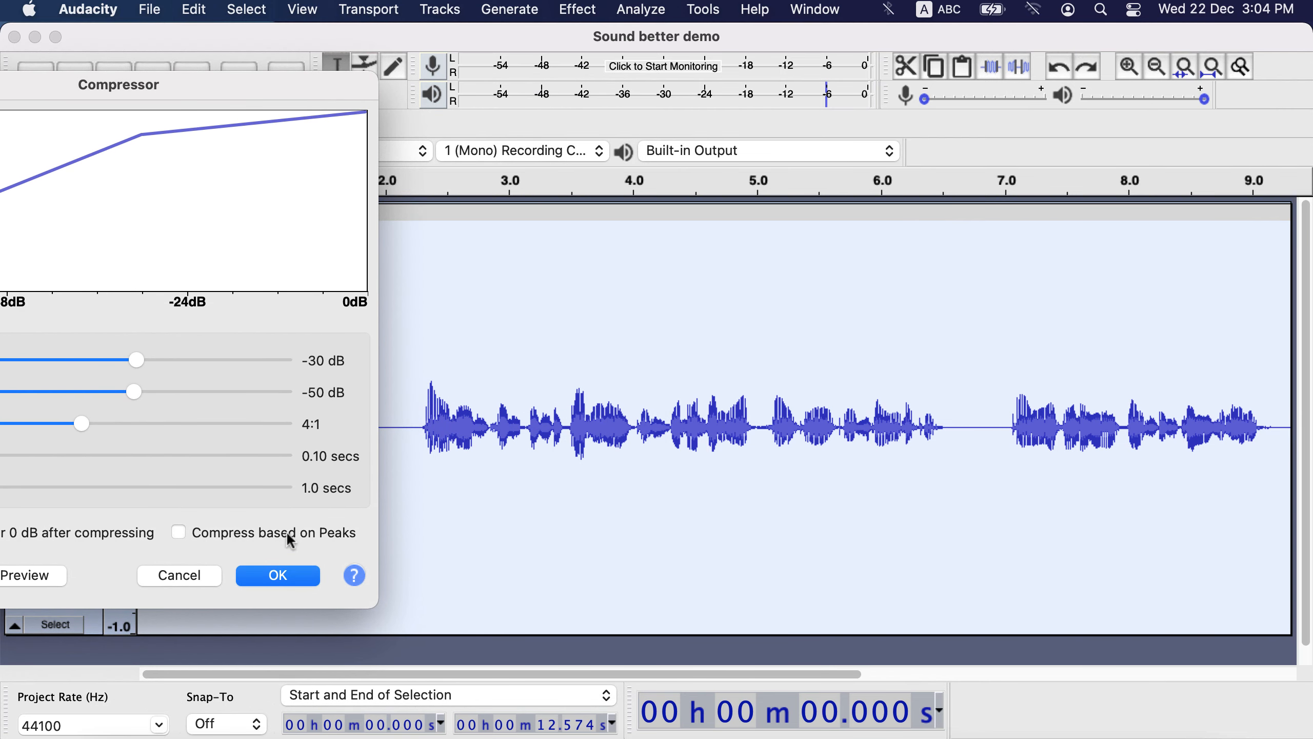
click(291, 577)
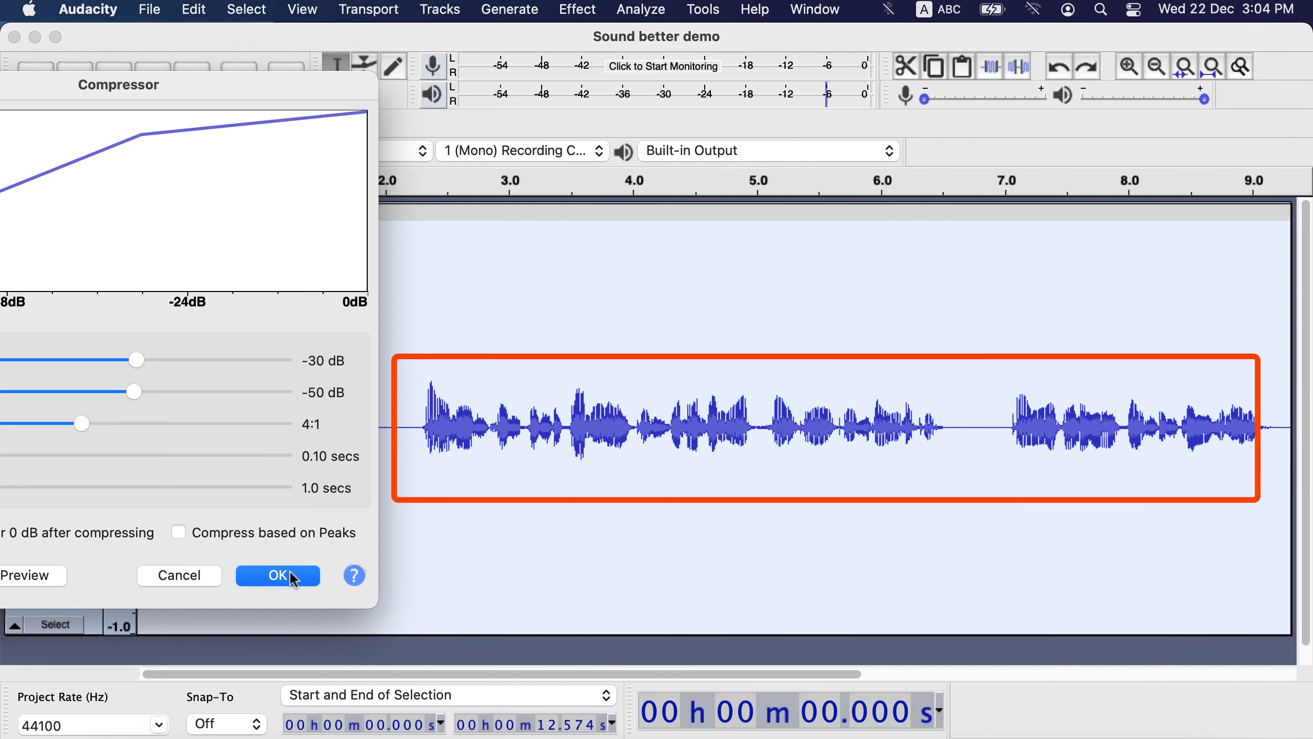
click(291, 577)
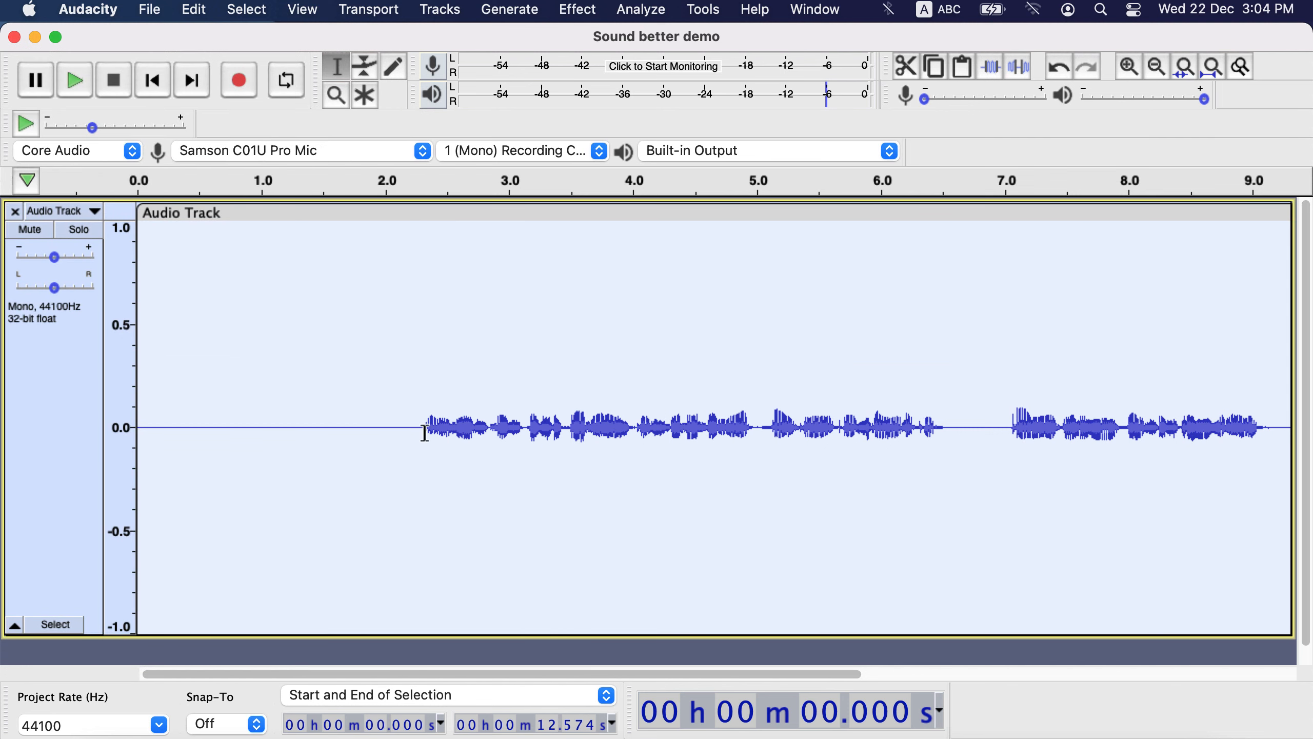
click(408, 424)
key(space)
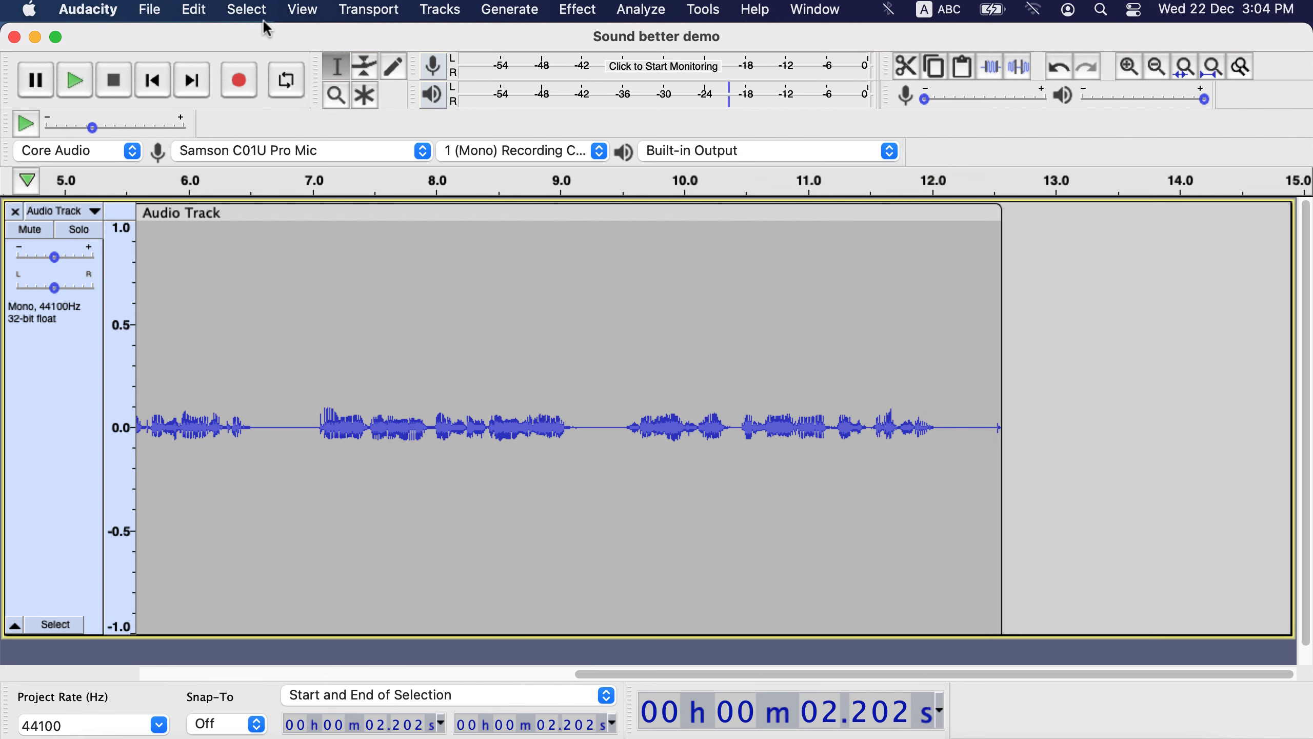
- Revert the project to the second Filter Curve EQ entry in its history
click(298, 15)
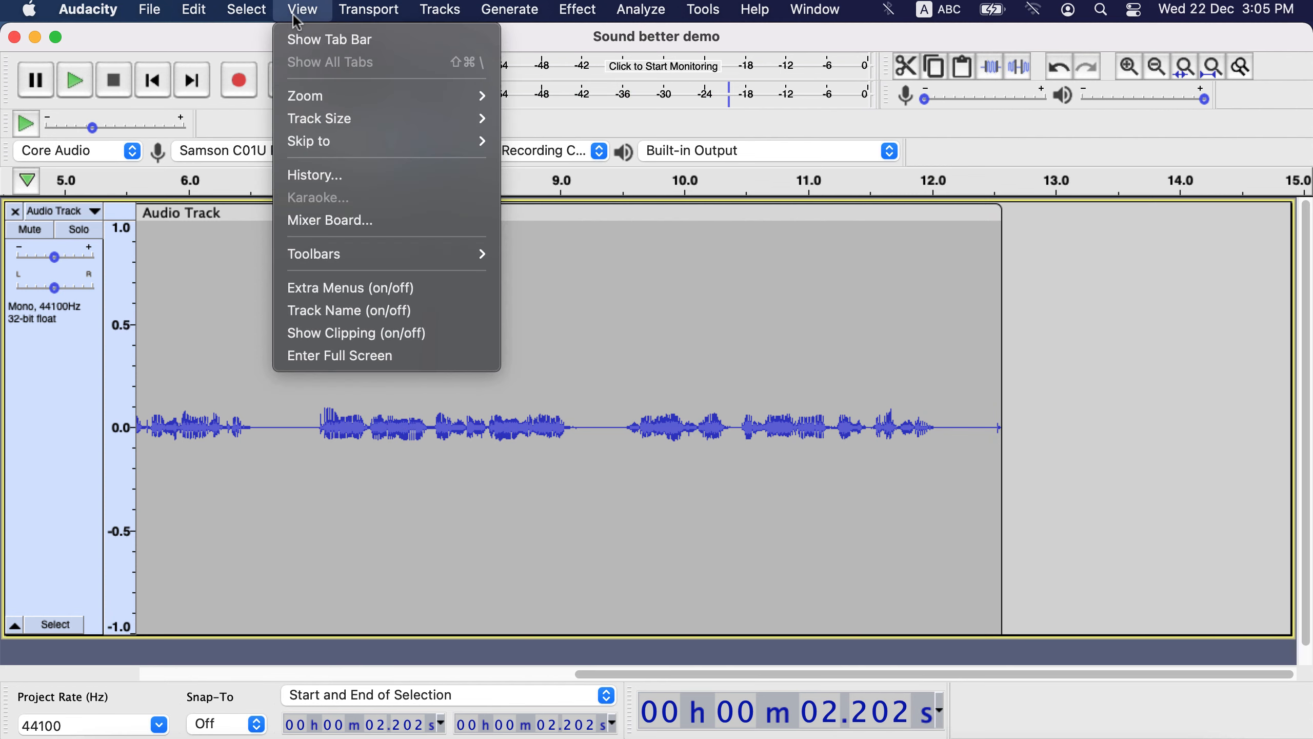
click(317, 174)
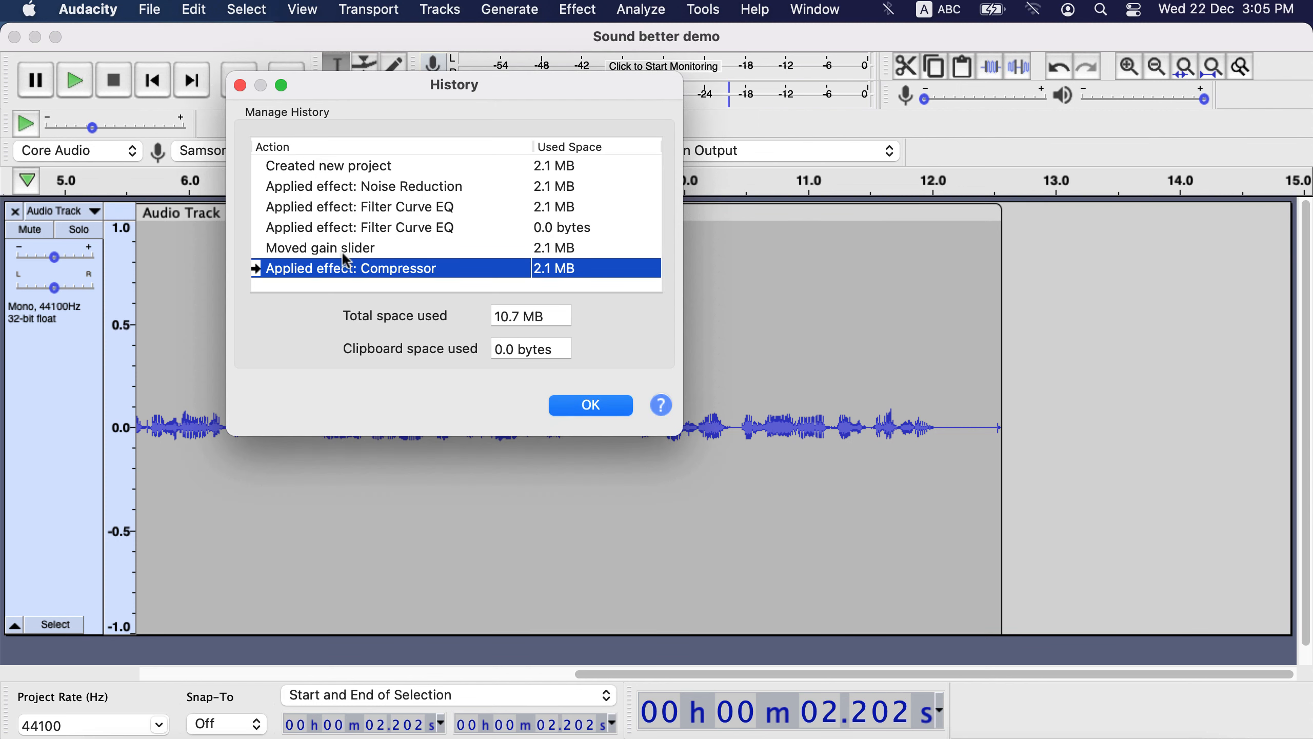
click(361, 228)
click(590, 405)
click(478, 394)
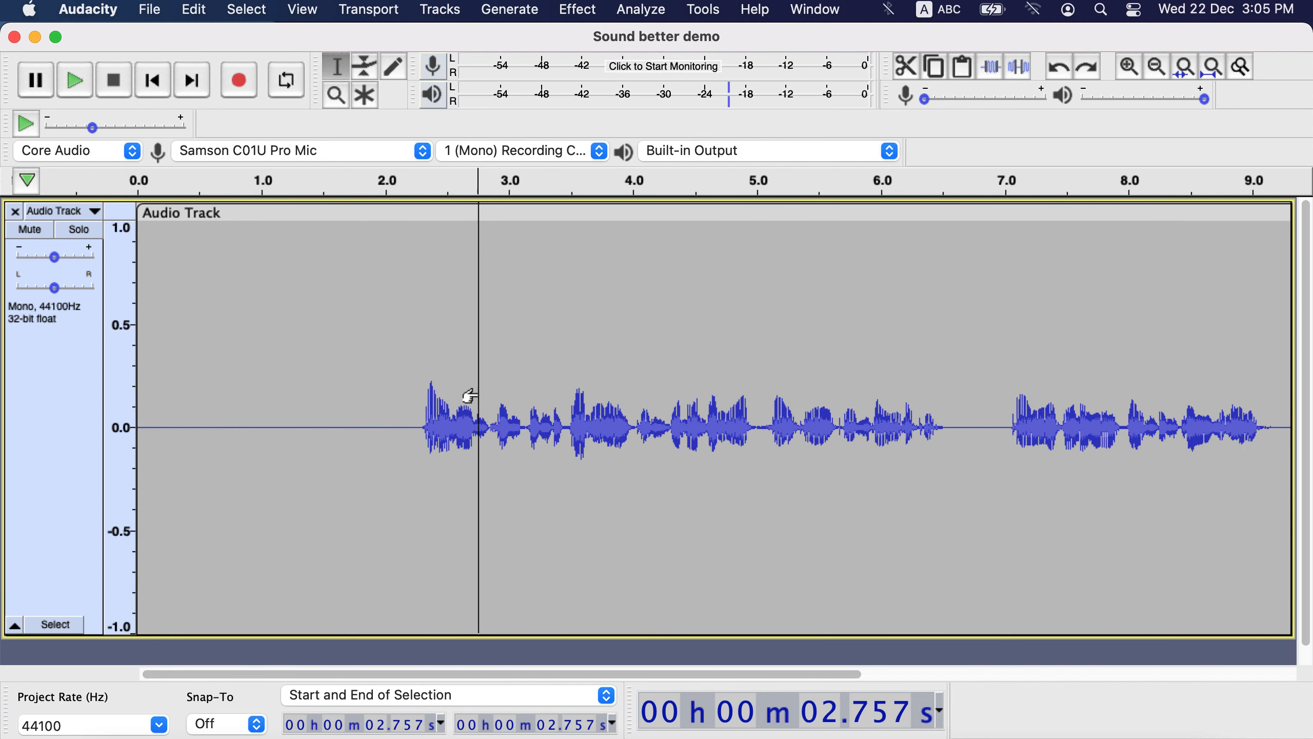
- Try compressing the whole track with the threshold set to -20 dB
double_click(385, 379)
click(596, 11)
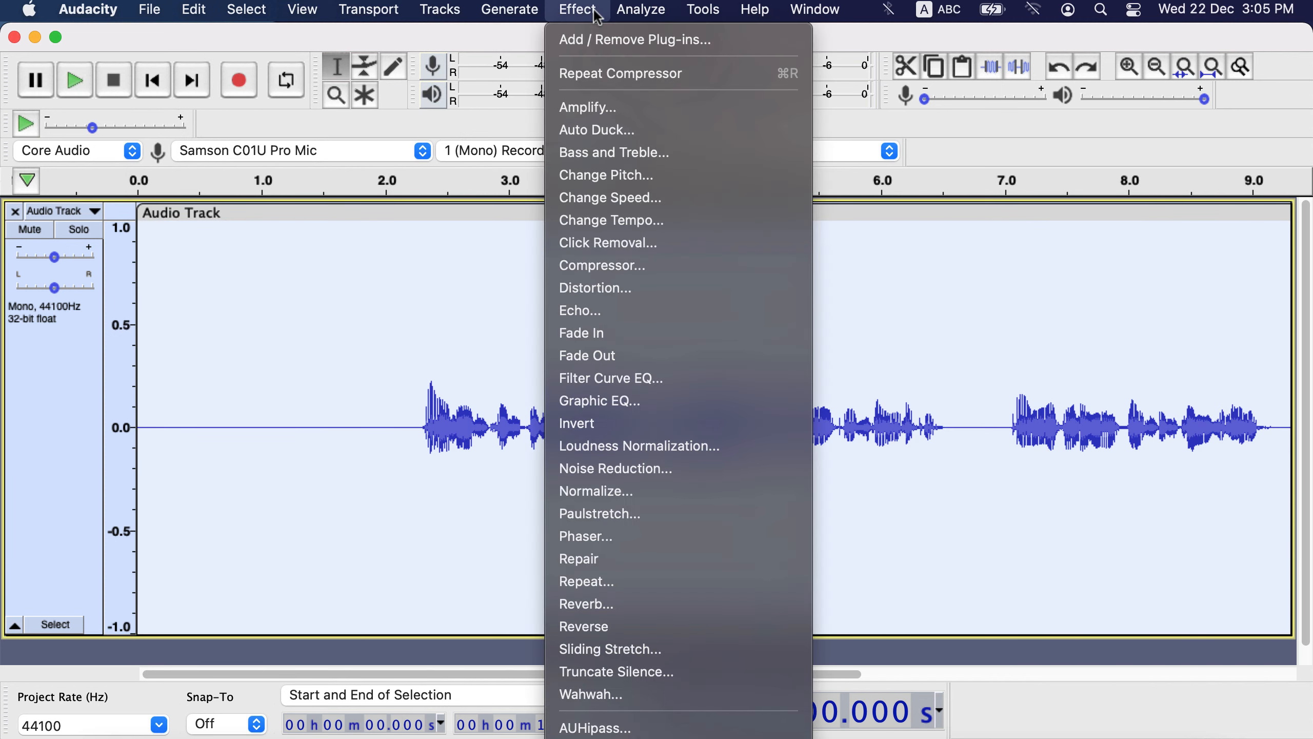
click(592, 272)
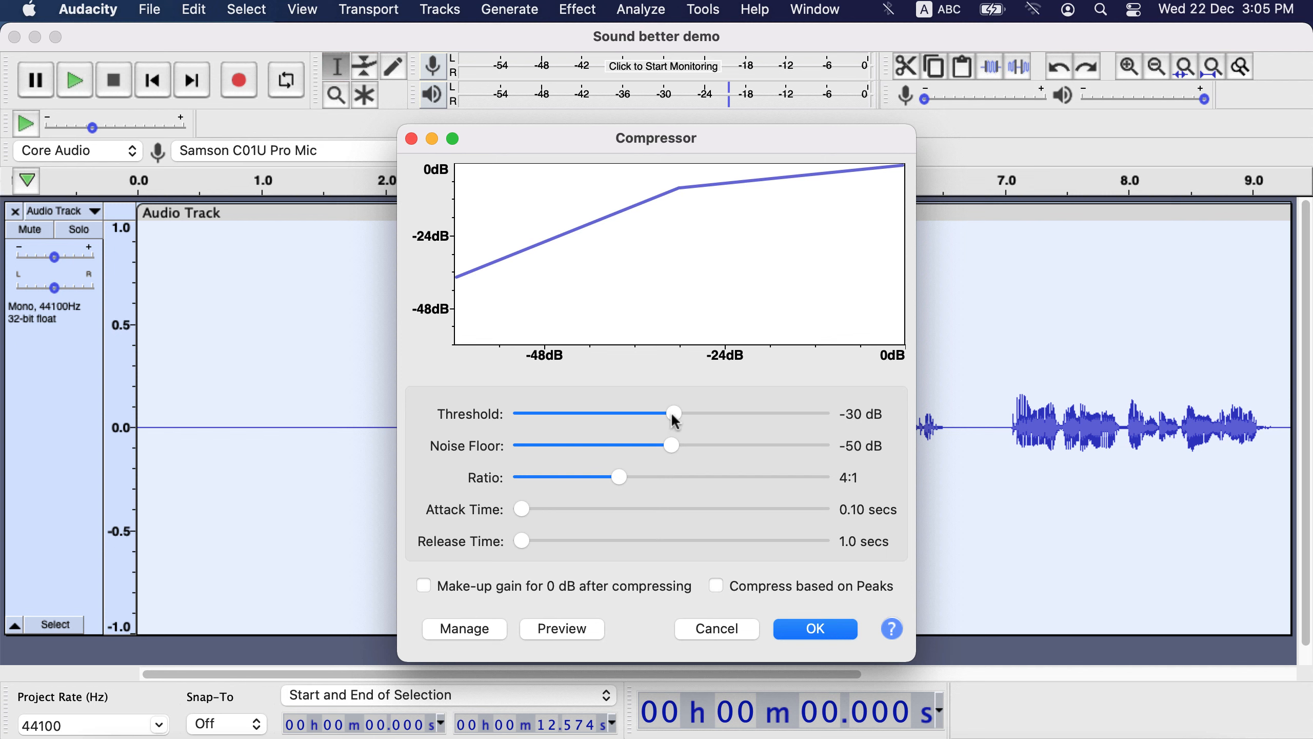
drag(675, 414, 725, 414)
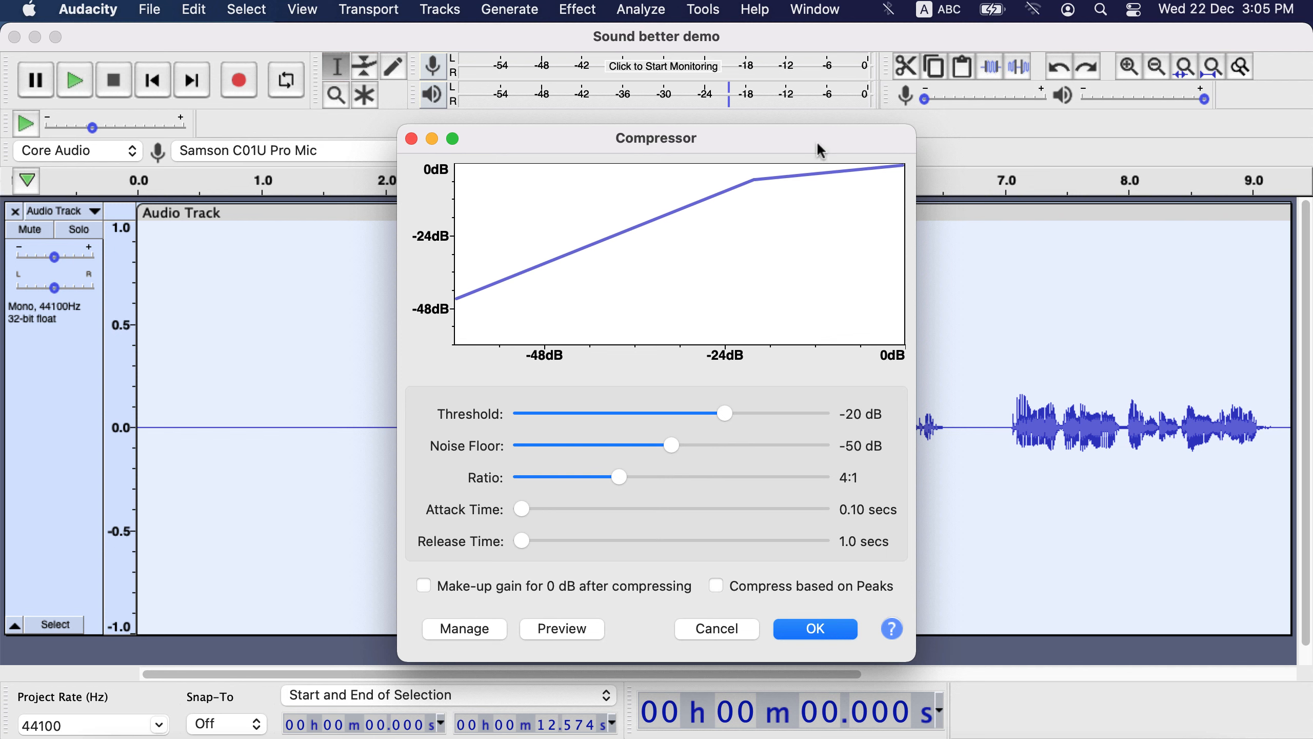
drag(819, 146, 309, 116)
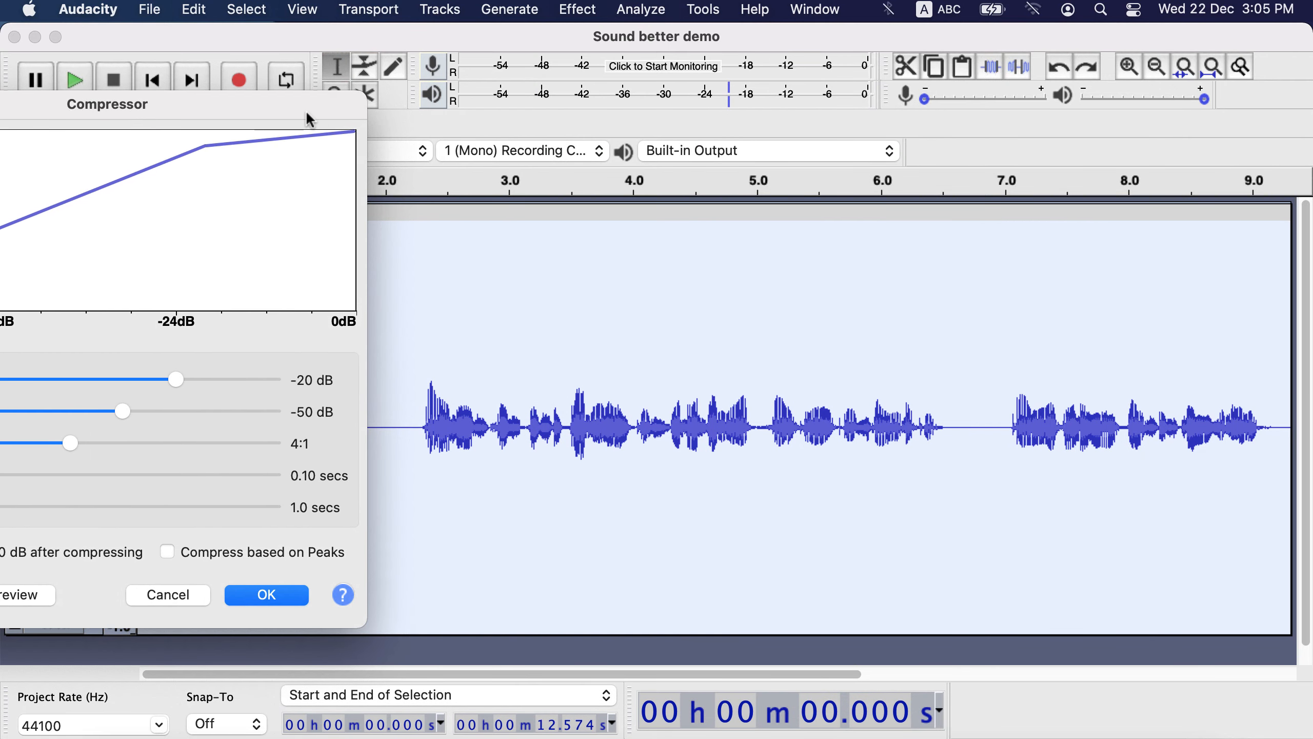
click(268, 592)
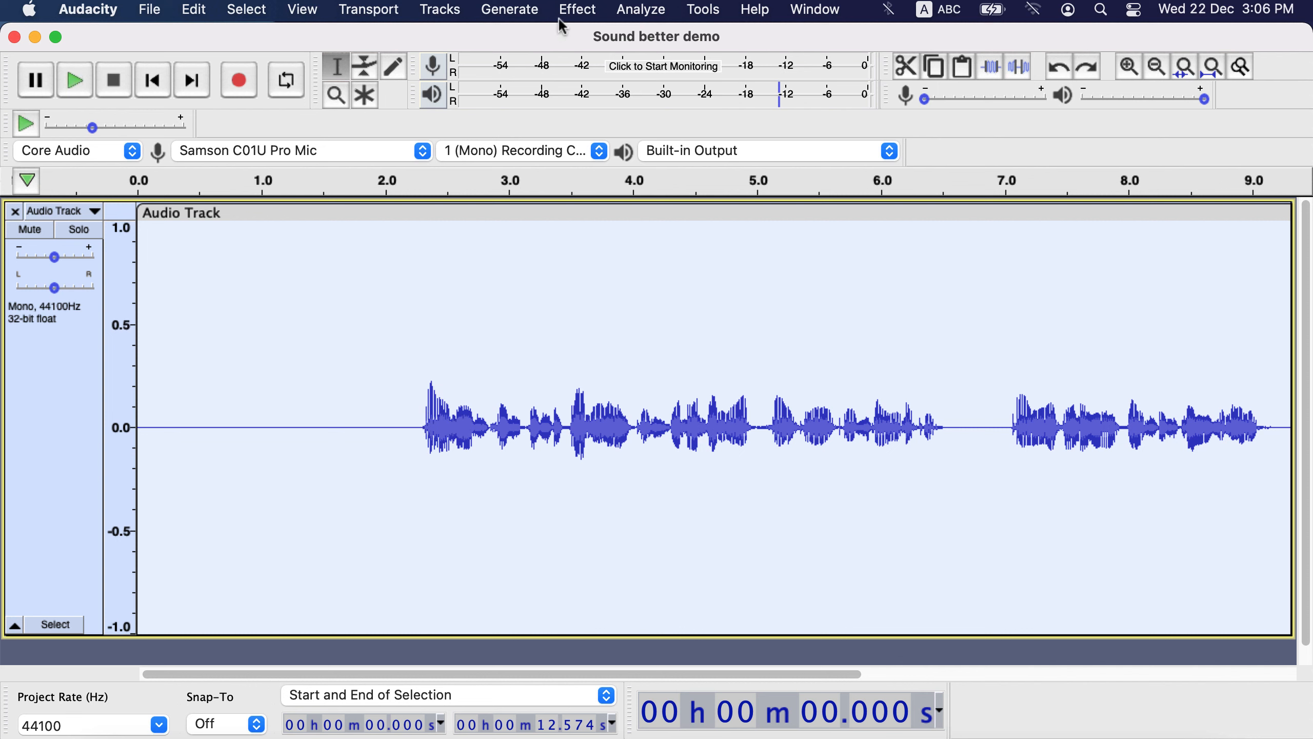
- Compress the whole track with the threshold set to -30 dB and no make-up gain
click(577, 10)
click(596, 264)
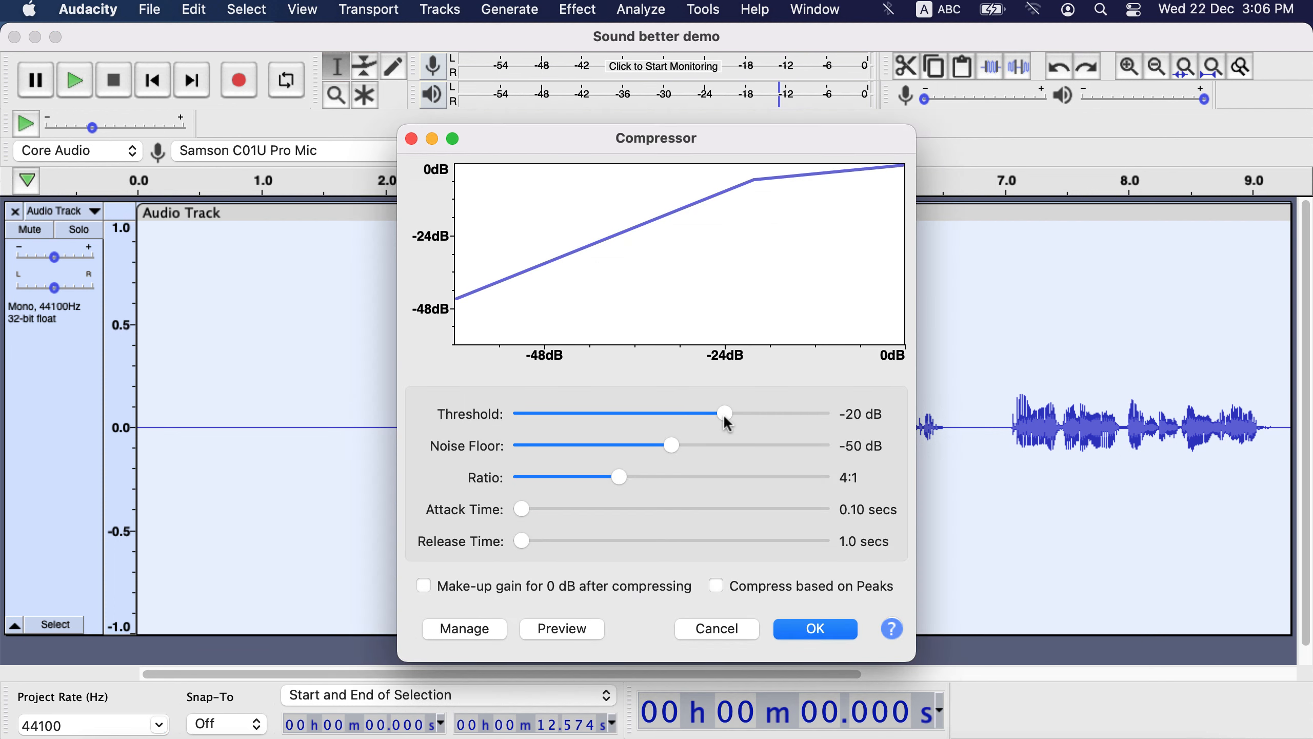
drag(724, 415, 670, 415)
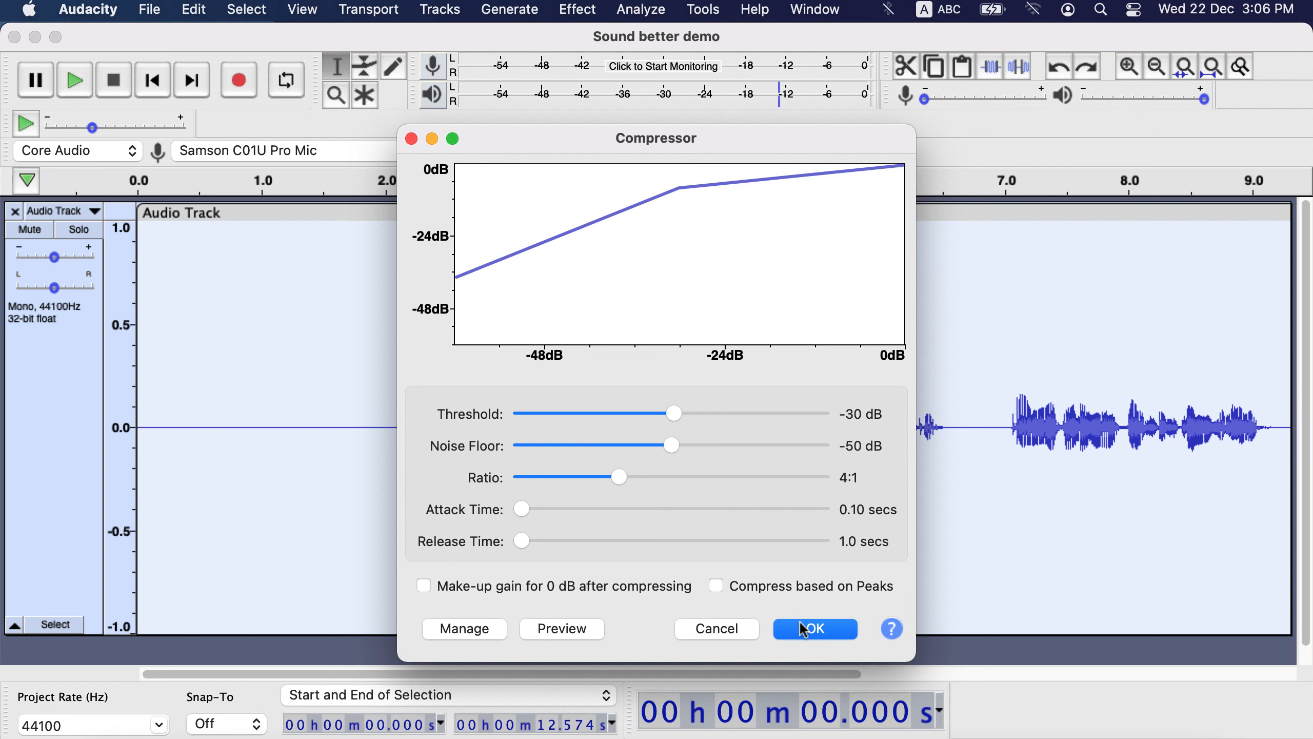
drag(833, 148, 328, 105)
click(319, 579)
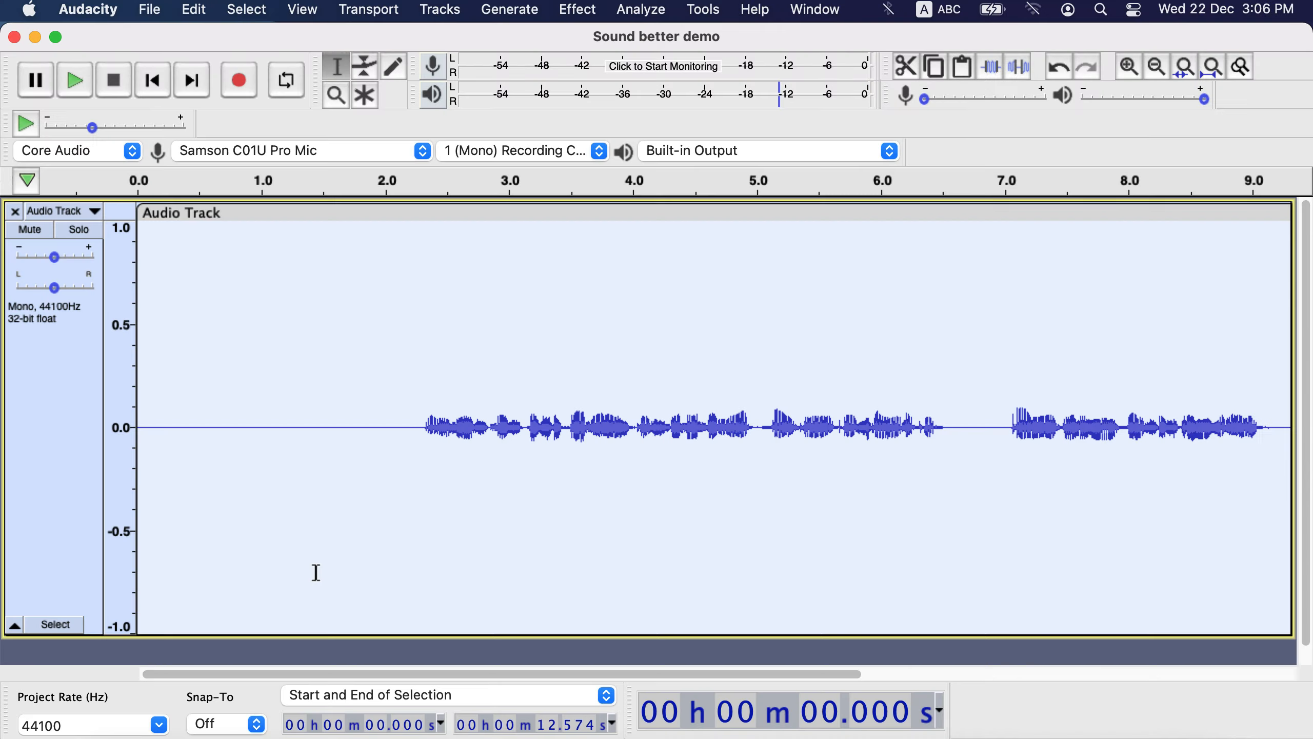
- Examine the Limiter effect's type options and settings, keeping Hard Limit selected
click(577, 10)
scroll(609, 423, down, 5)
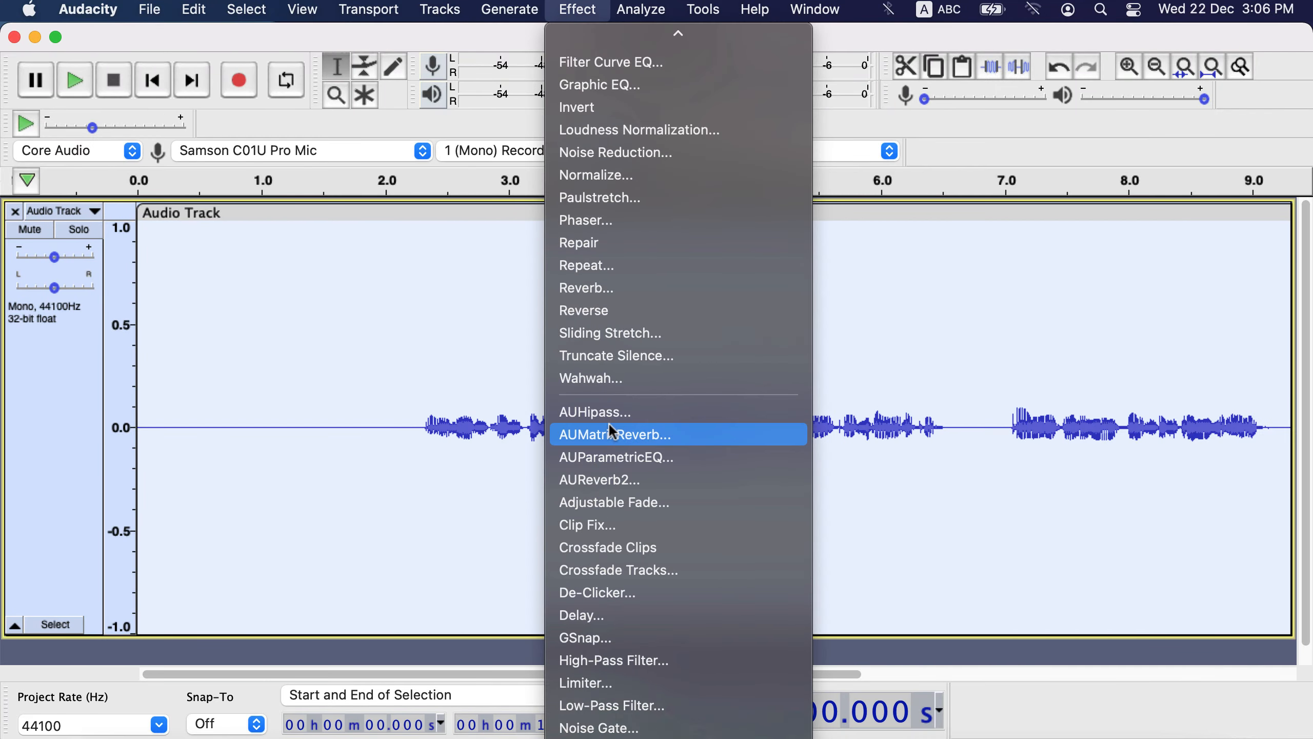
scroll(608, 422, down, 2)
click(598, 569)
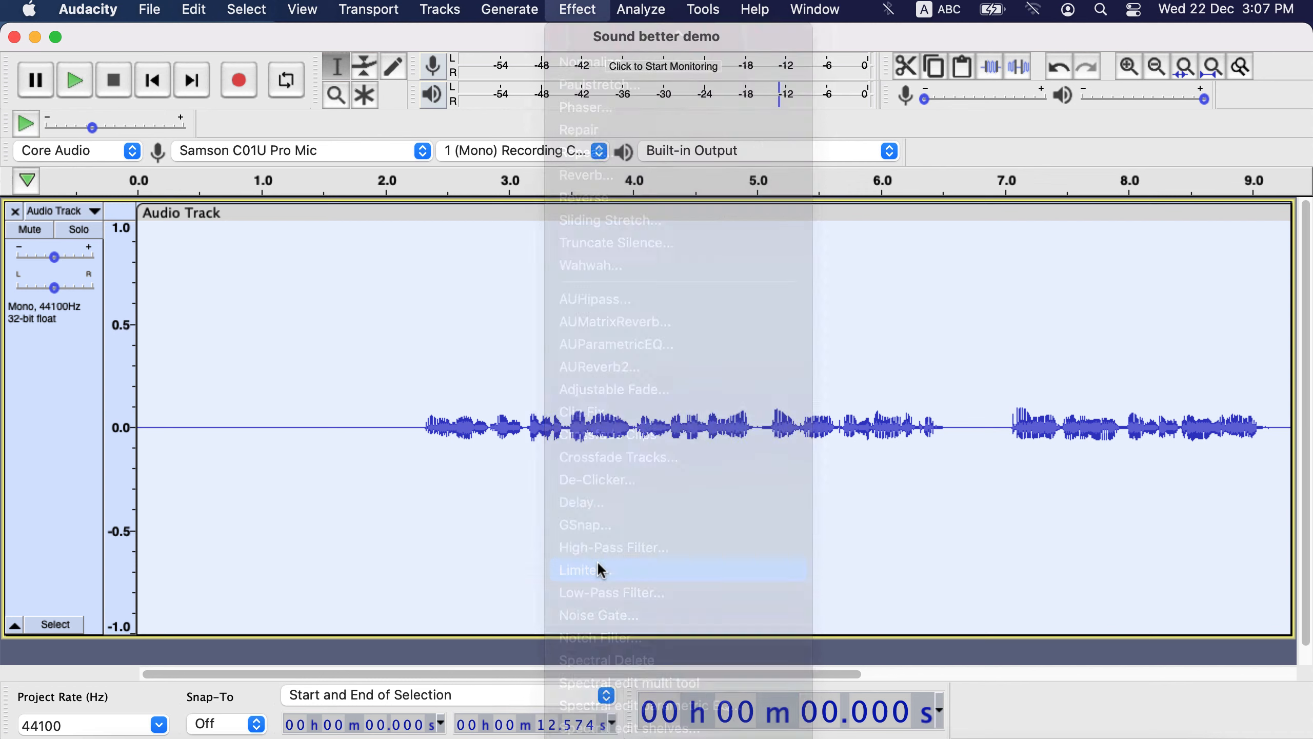
click(760, 281)
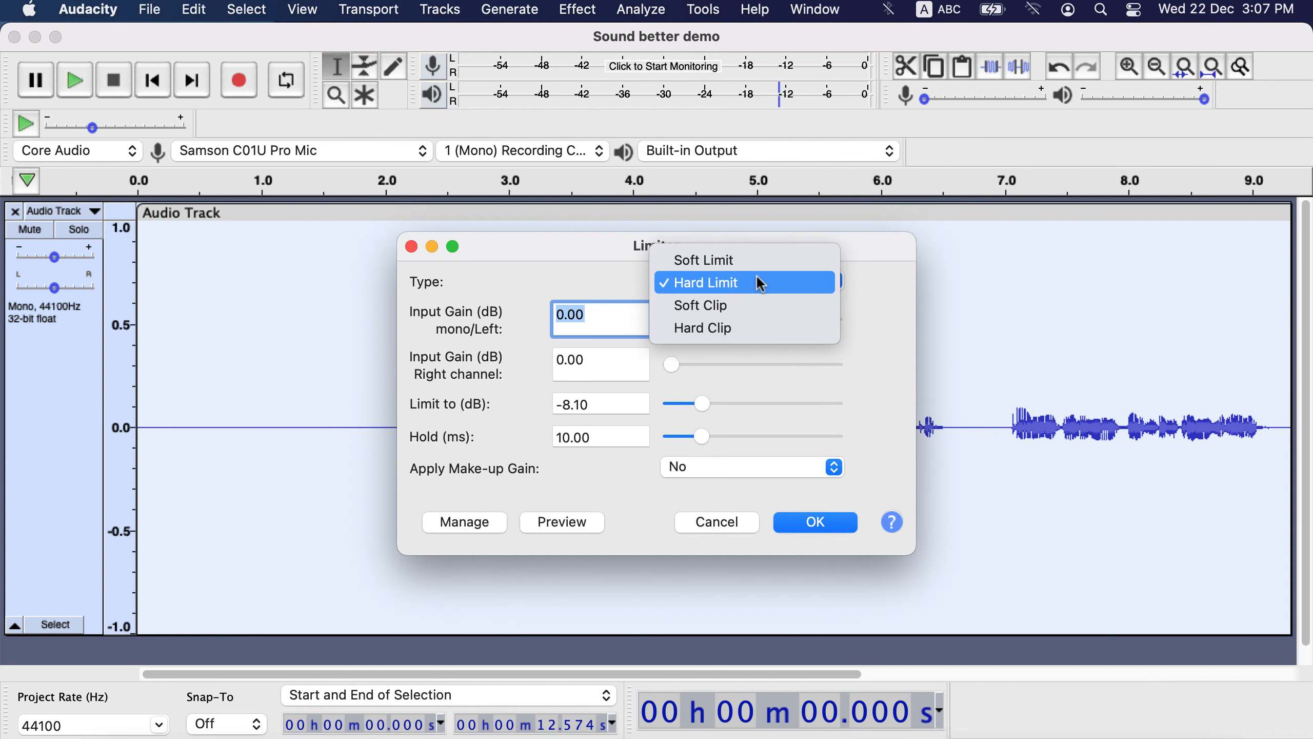
click(760, 284)
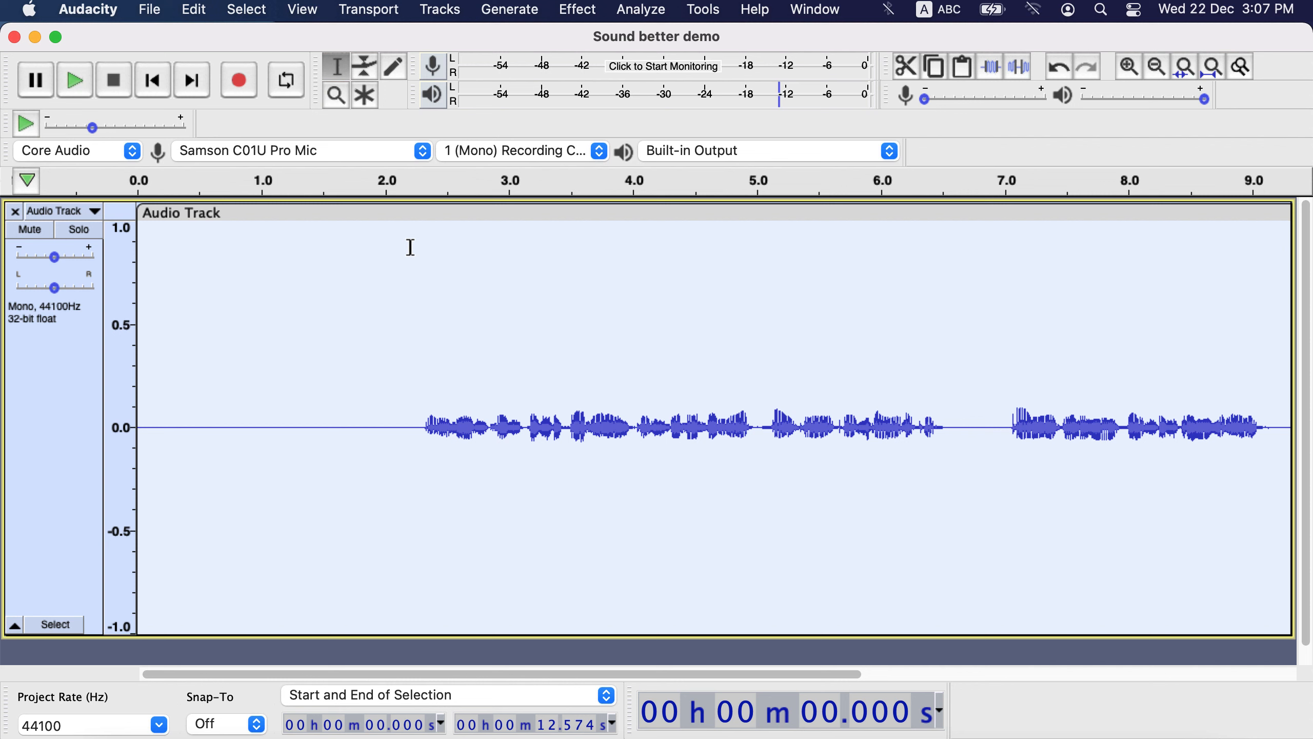
- Normalize the whole track's peak amplitude to -5 dB, with DC offset removal enabled
click(578, 13)
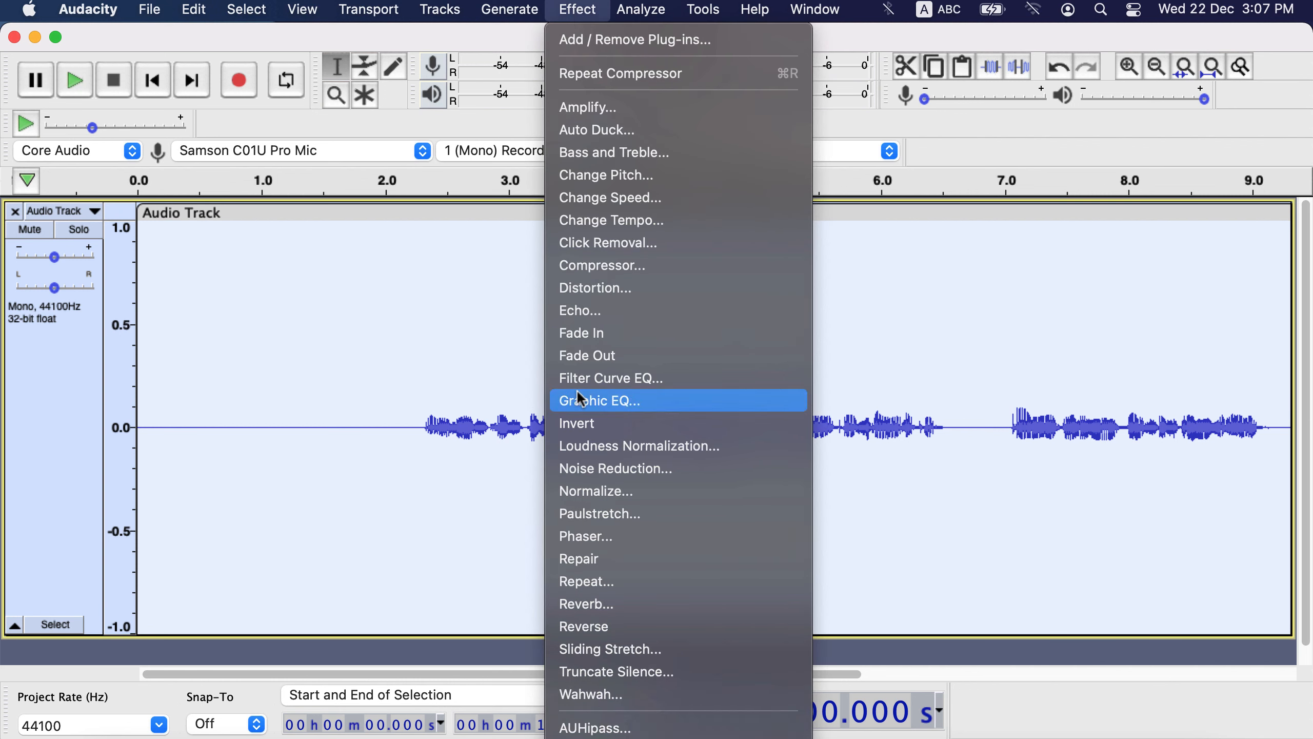
click(599, 490)
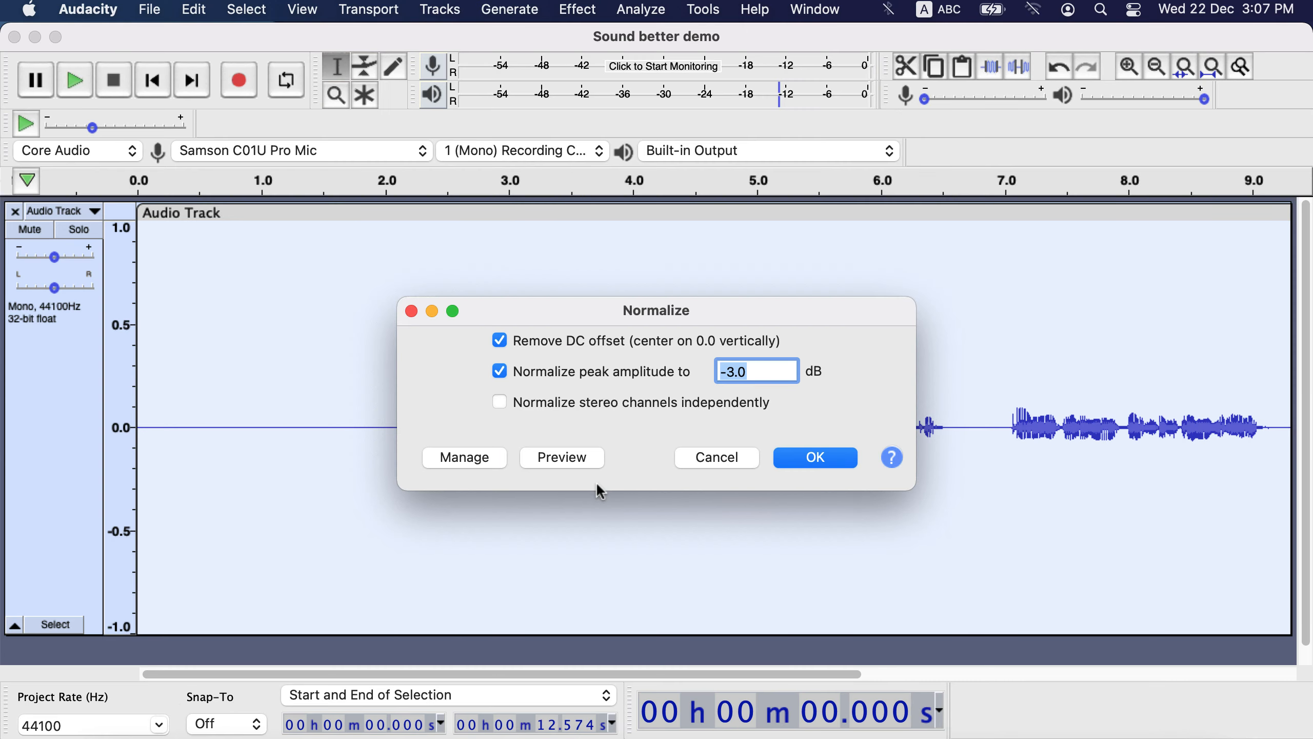
click(734, 371)
key(Left)
key(Left)
key(BackSpace)
text(5)
click(816, 457)
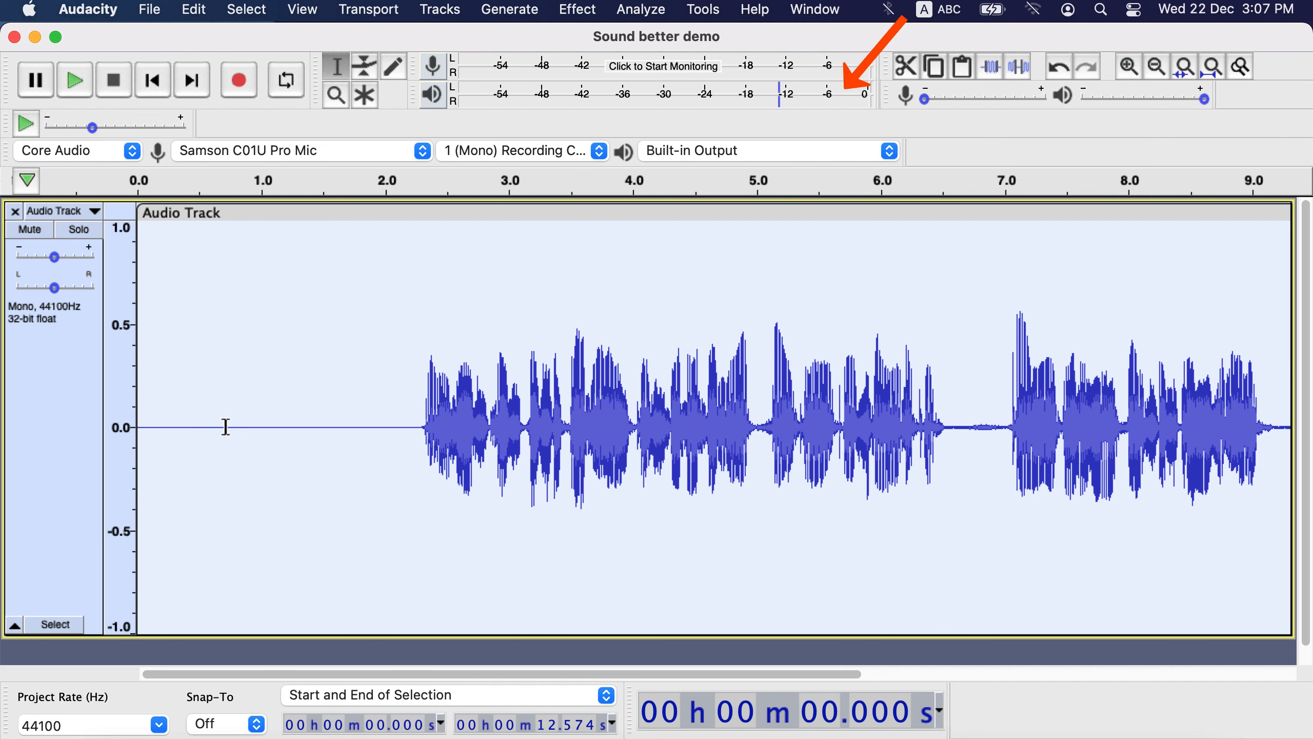
- Play back the peak-normalized track from near its start, and then the opening silence up to about 1.9 s
click(145, 414)
key(space)
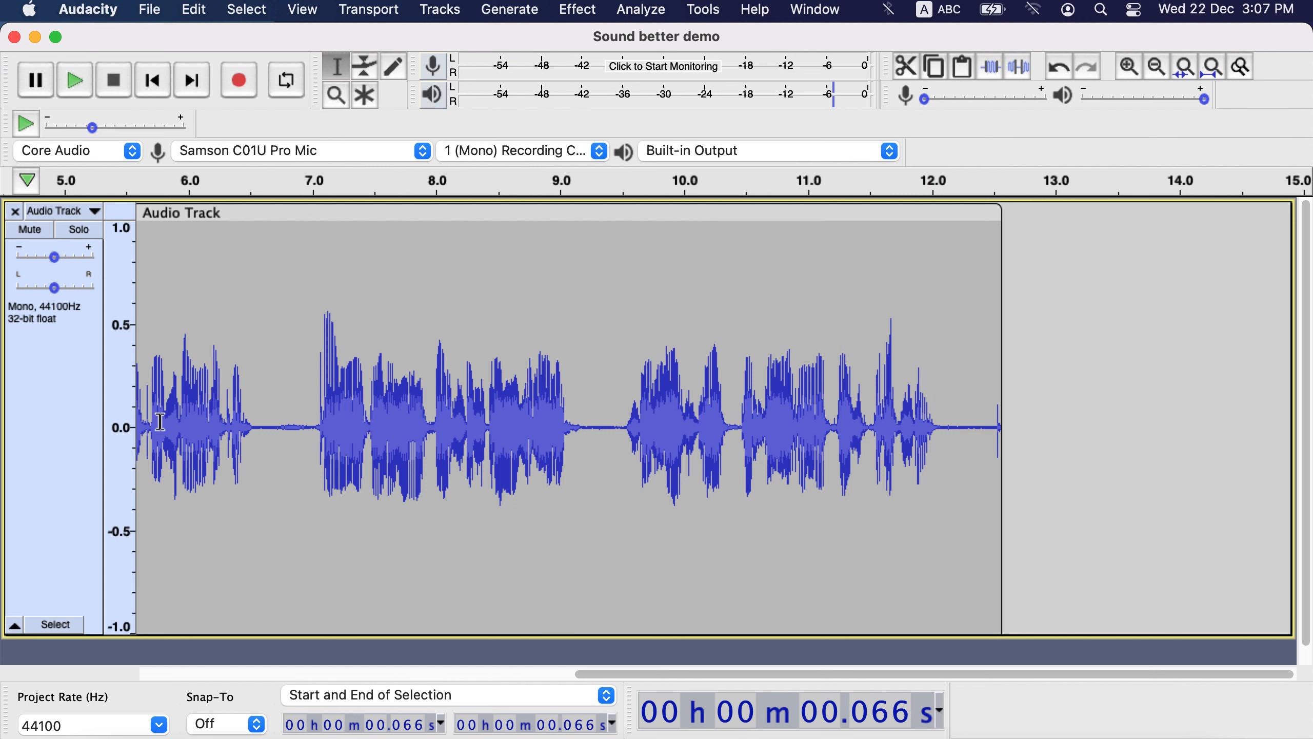
scroll(166, 423, left, 10)
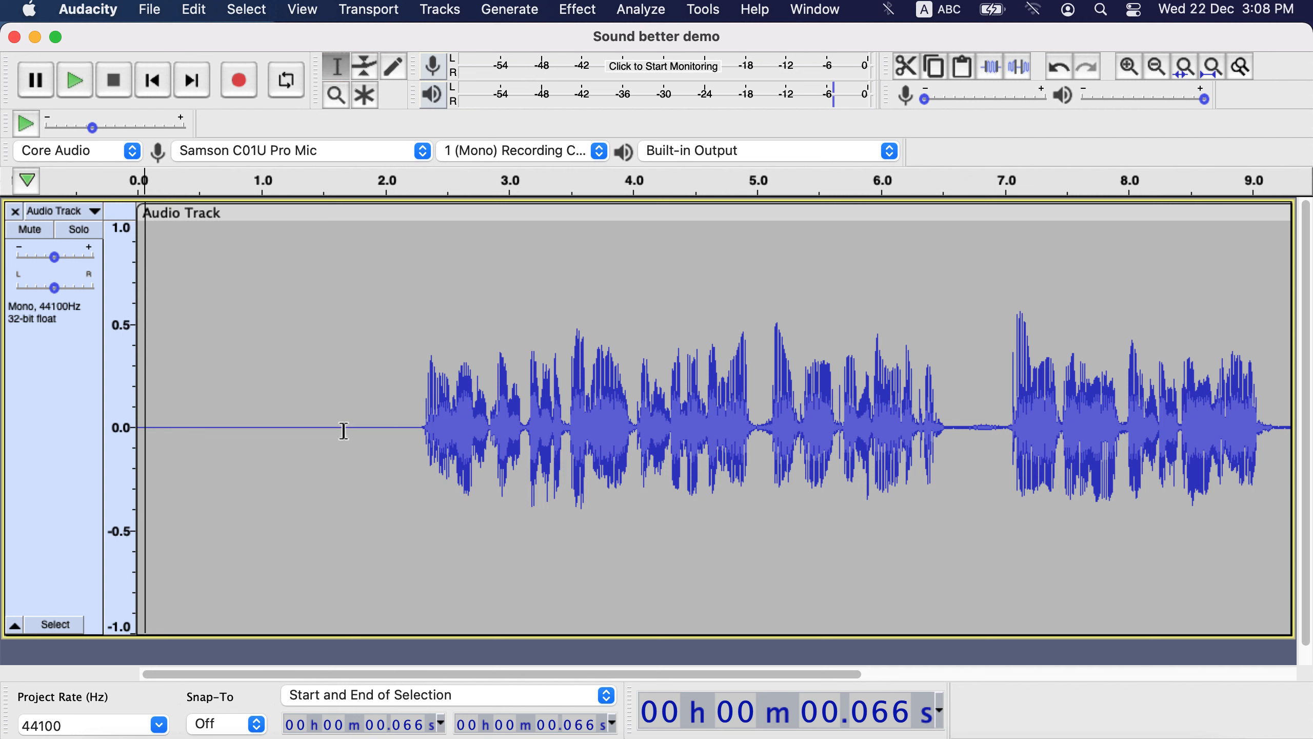
drag(376, 432, 87, 420)
key(space)
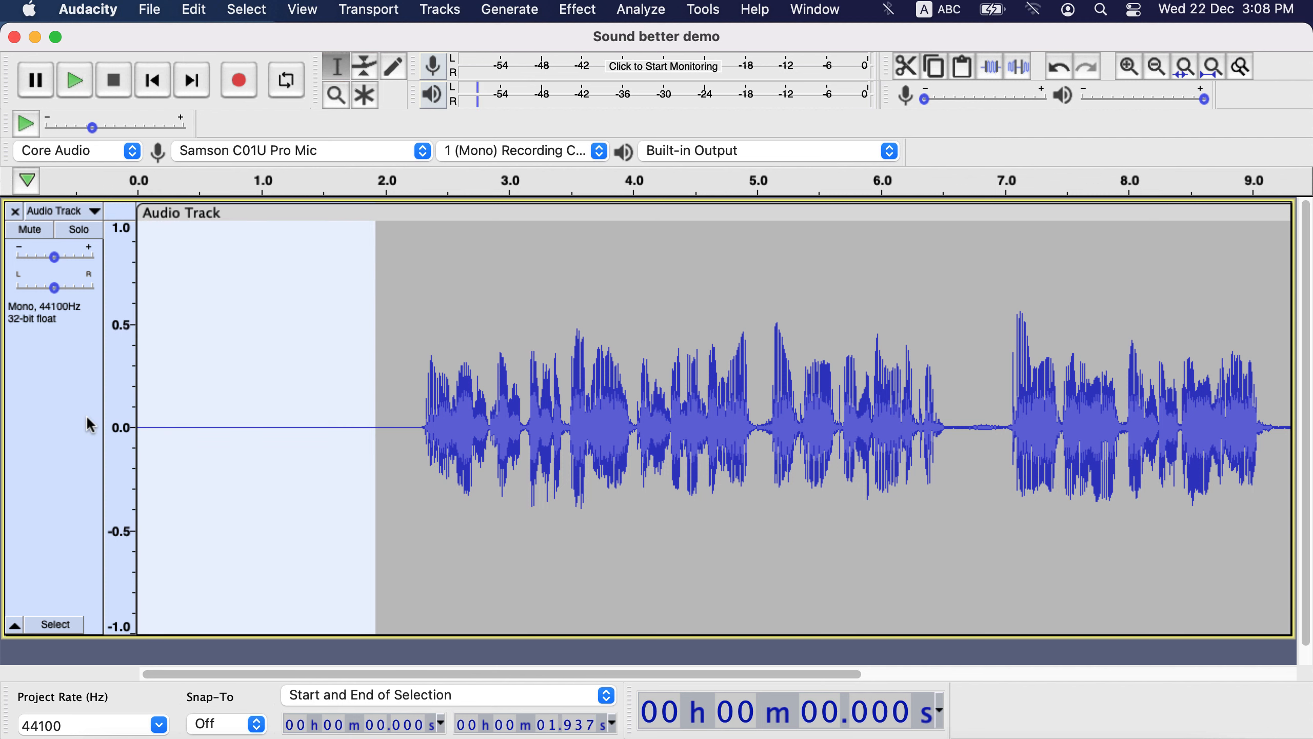
click(309, 390)
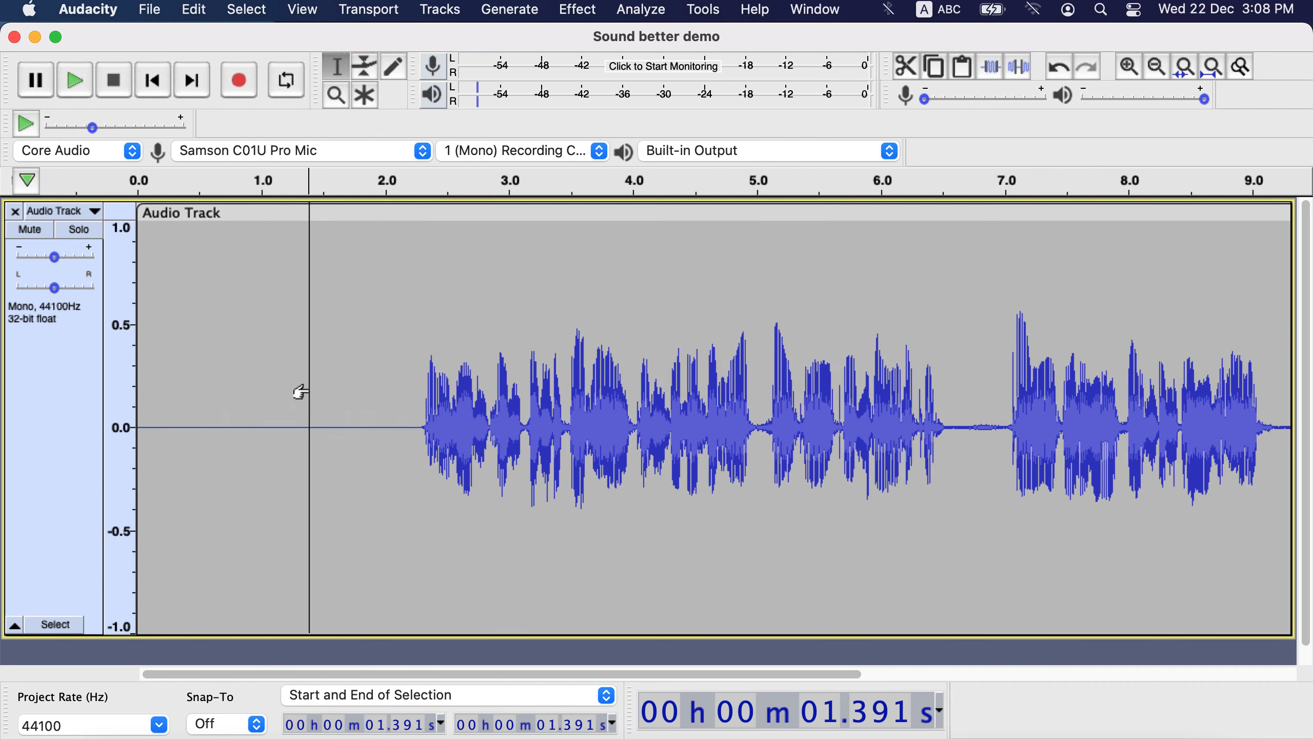
- Capture a noise profile from the silence in the first 2.1 seconds of the track
drag(396, 440, 119, 412)
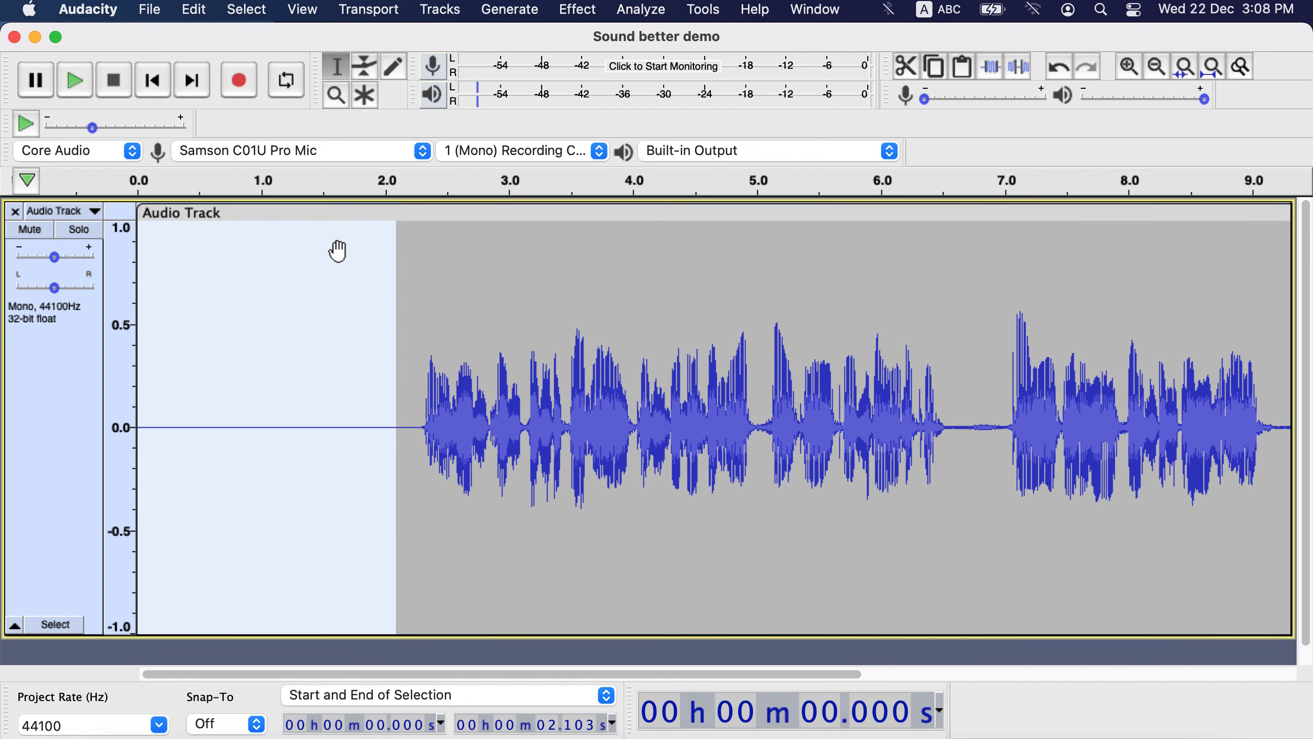
click(577, 10)
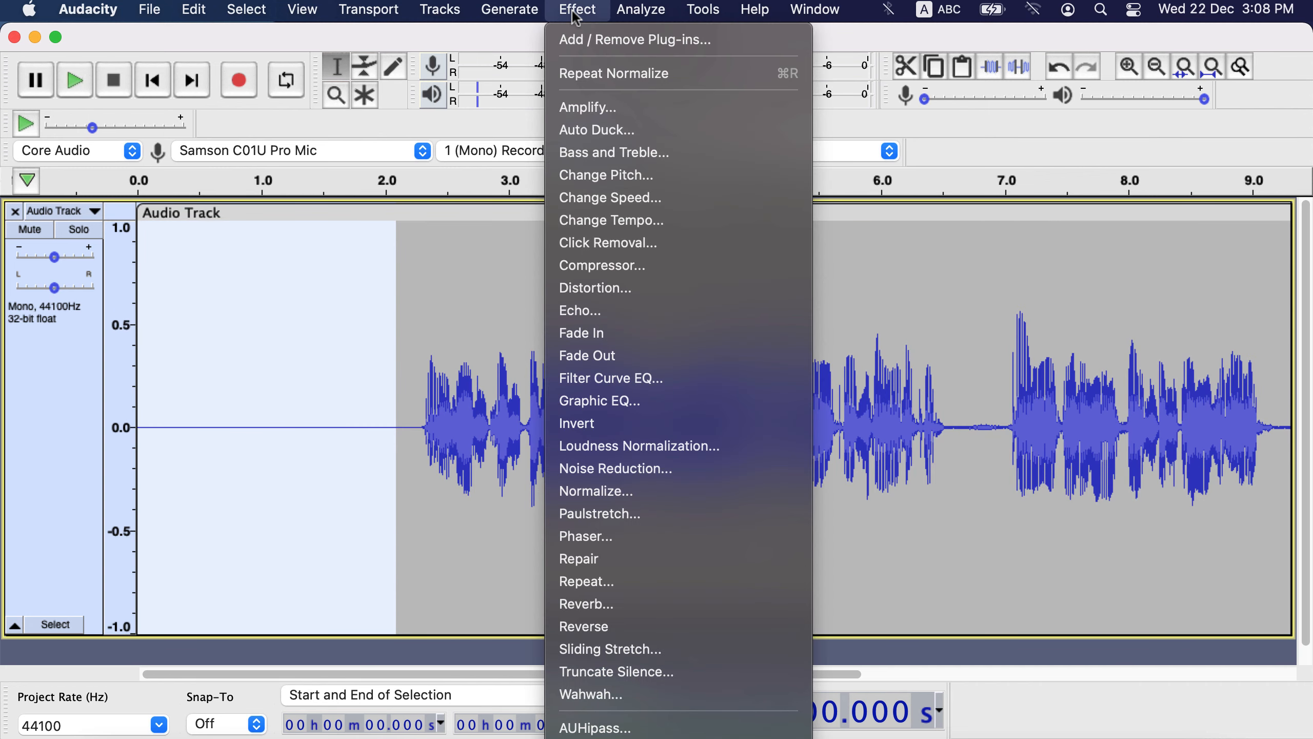
click(576, 468)
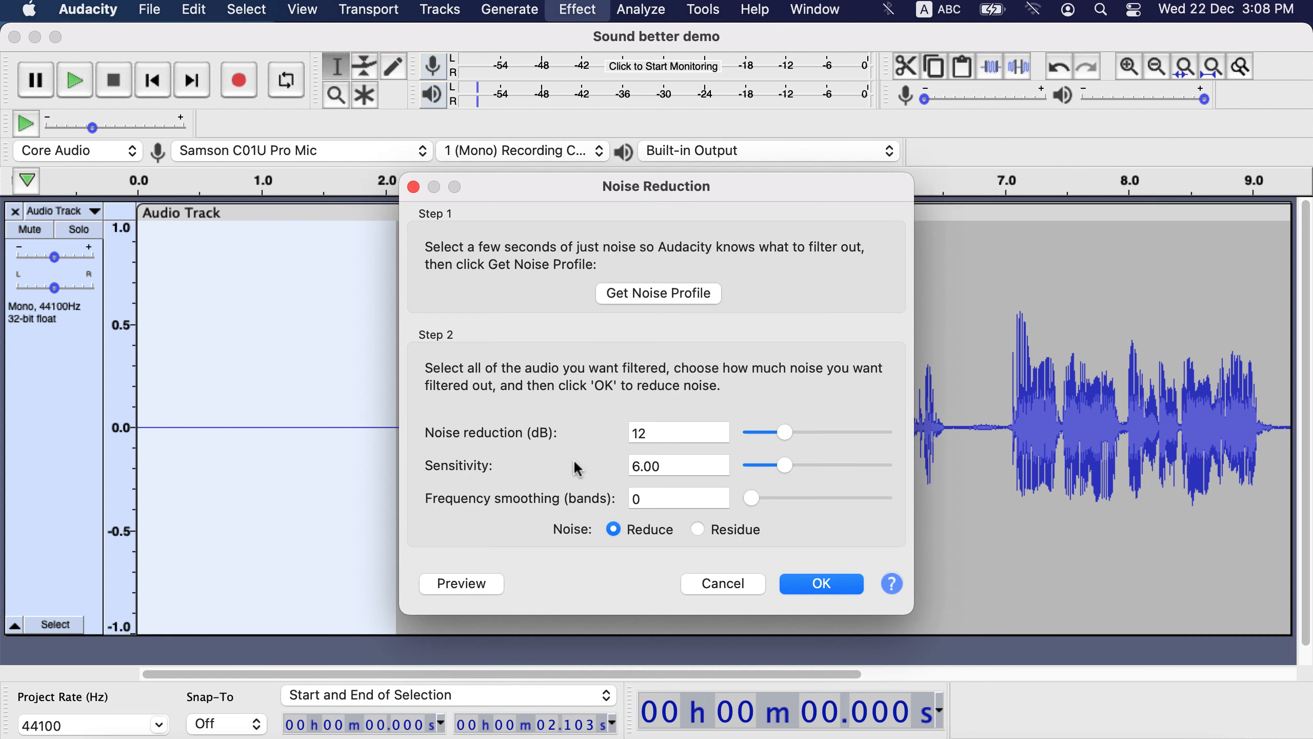
click(646, 294)
- Apply Noise Reduction to the whole track with a reduction amount slightly below 12 dB
click(453, 291)
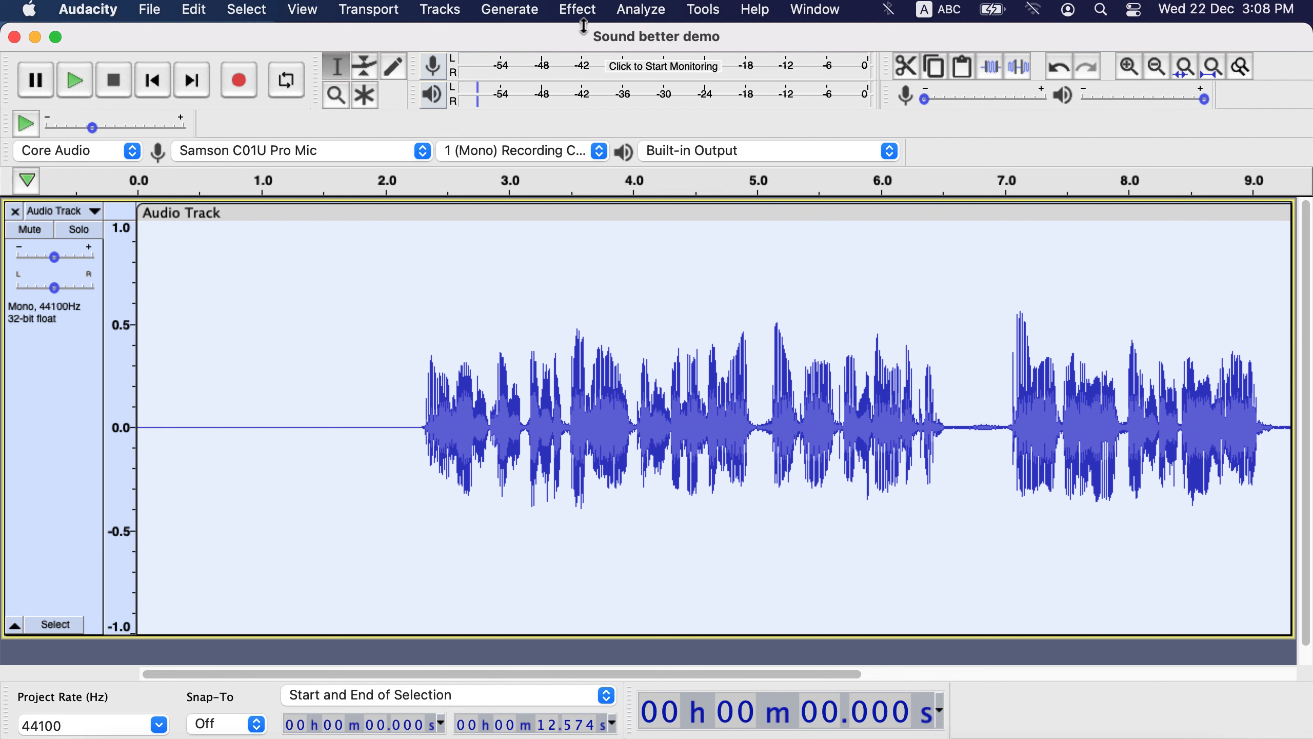
click(578, 10)
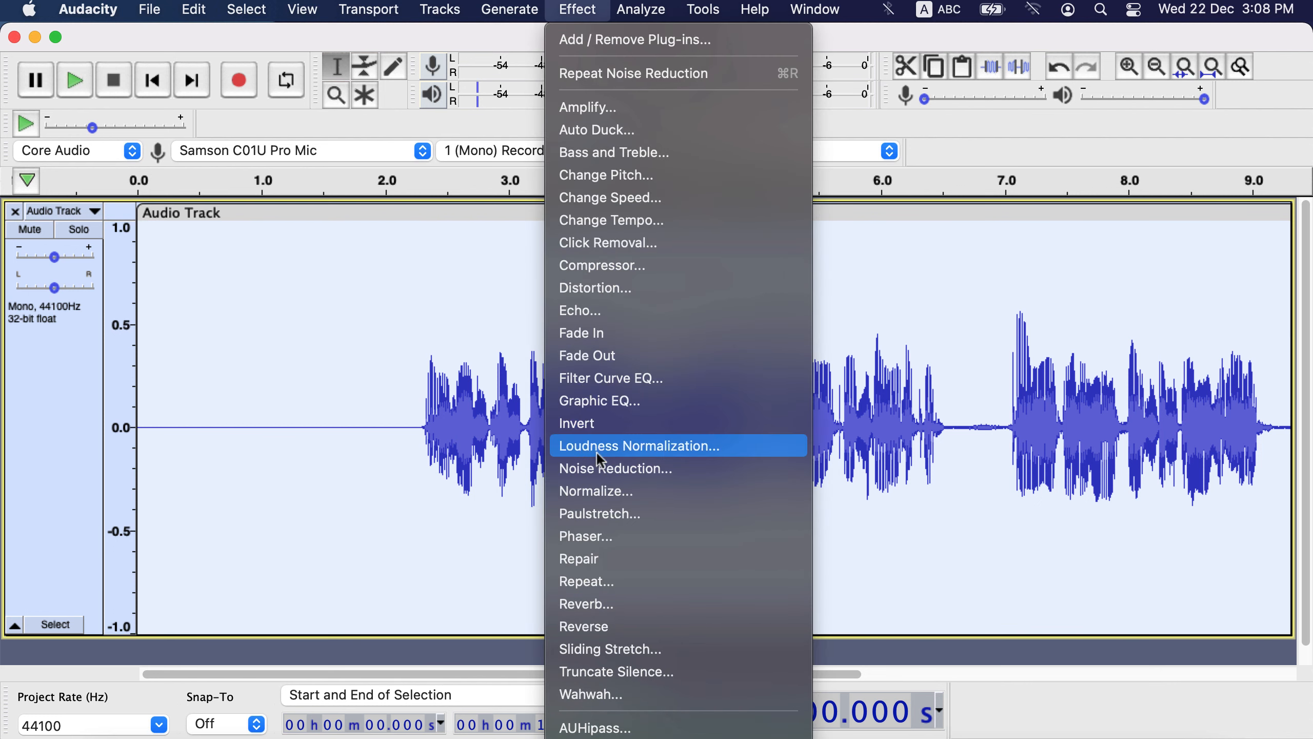
click(602, 469)
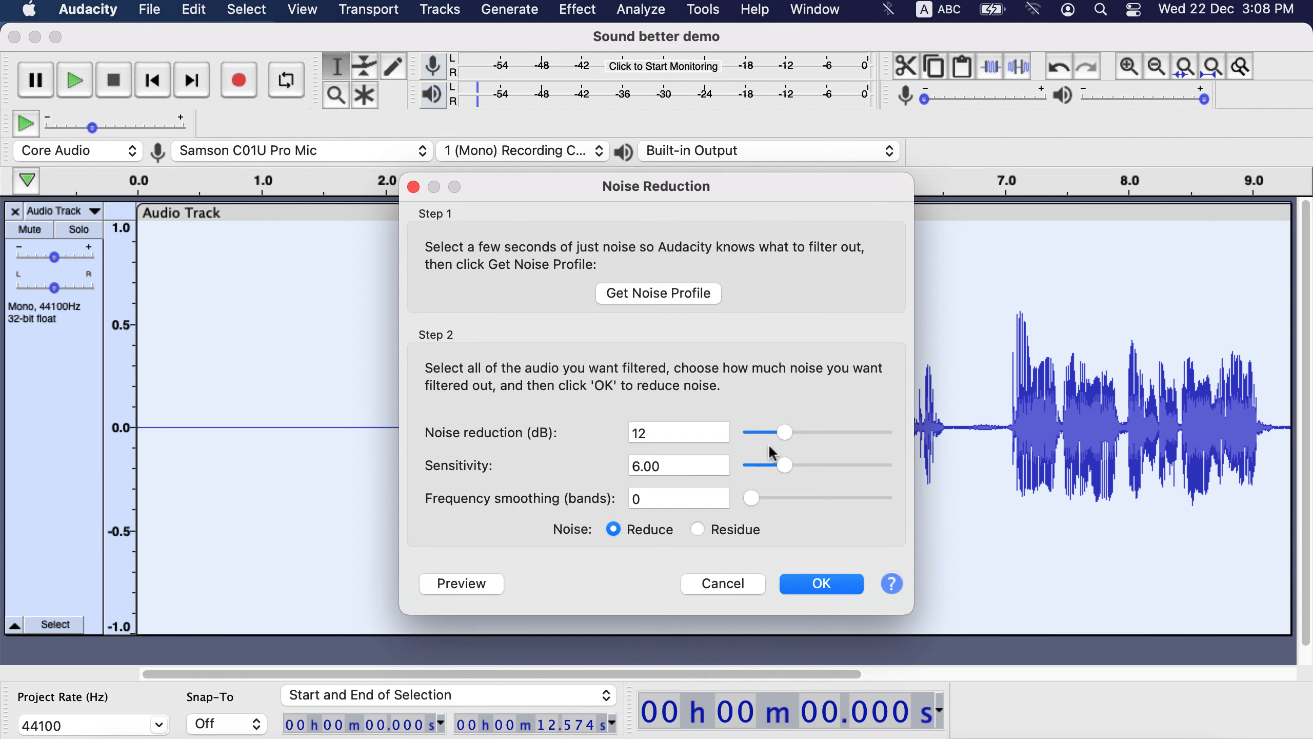
drag(785, 433, 779, 436)
click(806, 587)
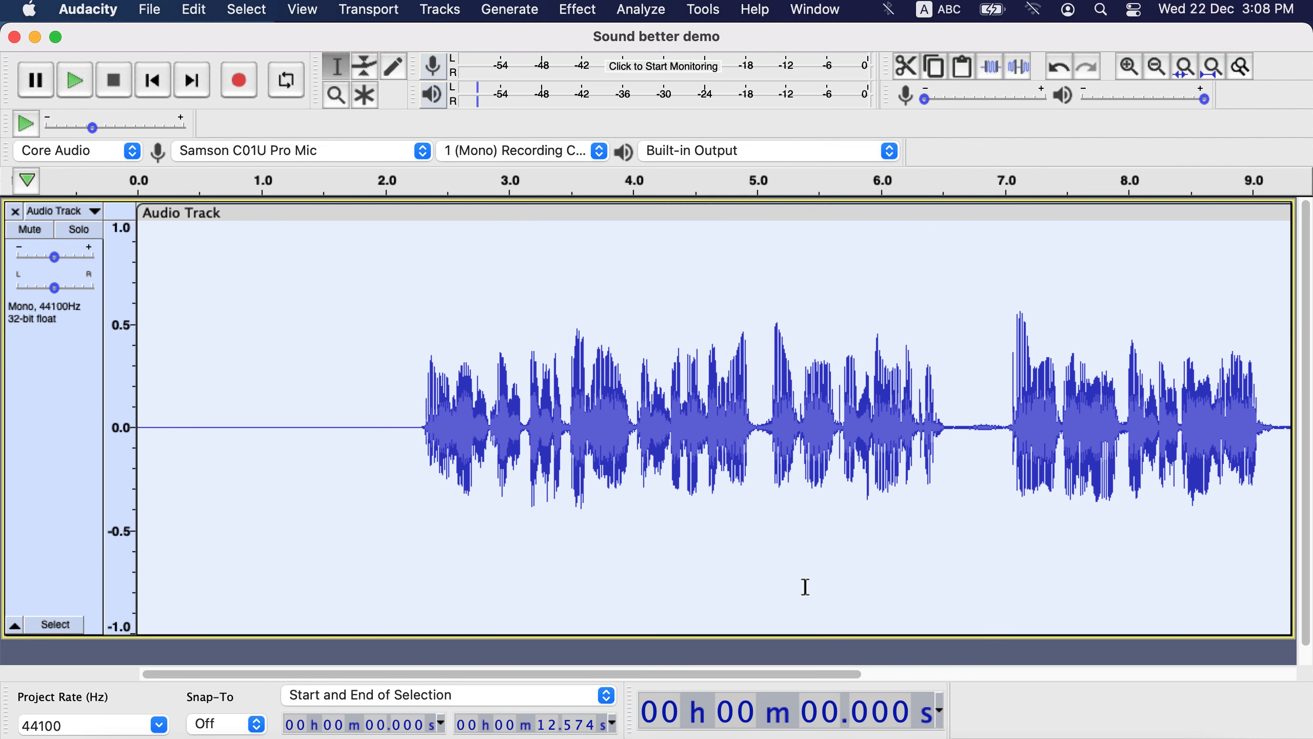
- Play back the noise-reduced track from about 0.4 s in the opening silence
click(182, 409)
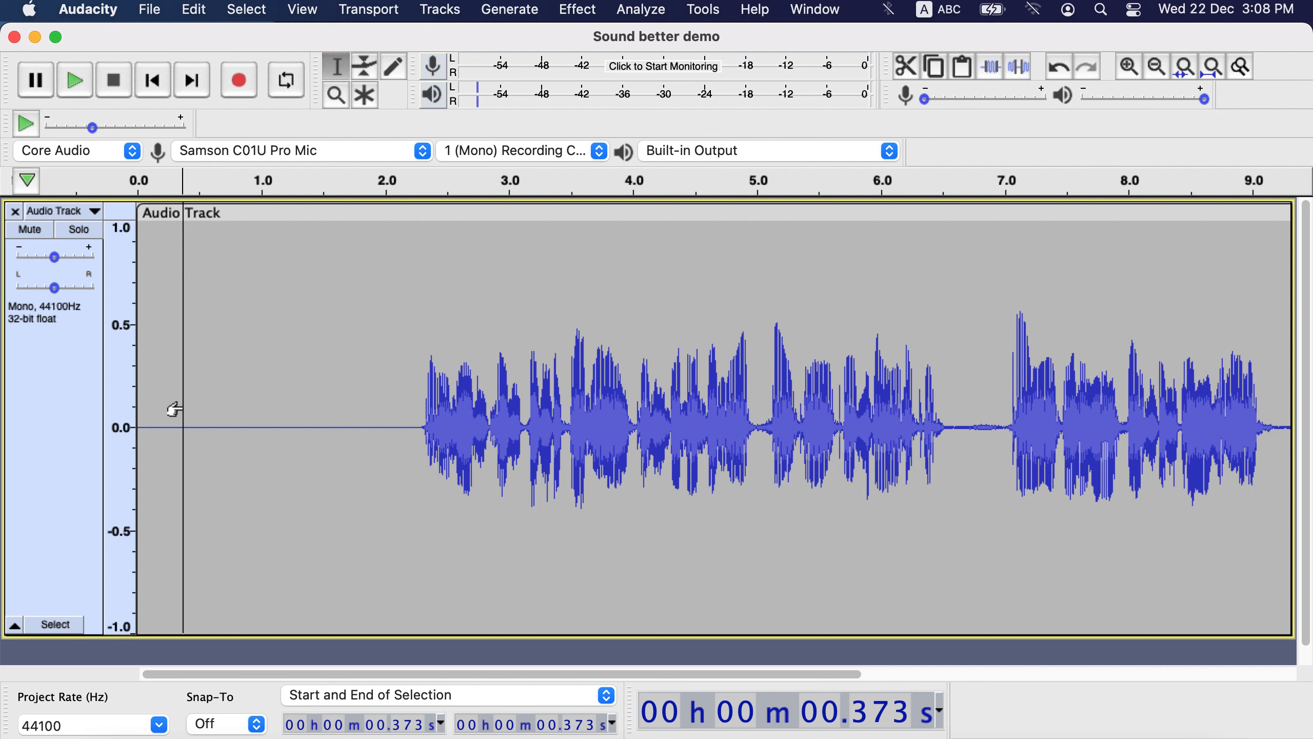
key(space)
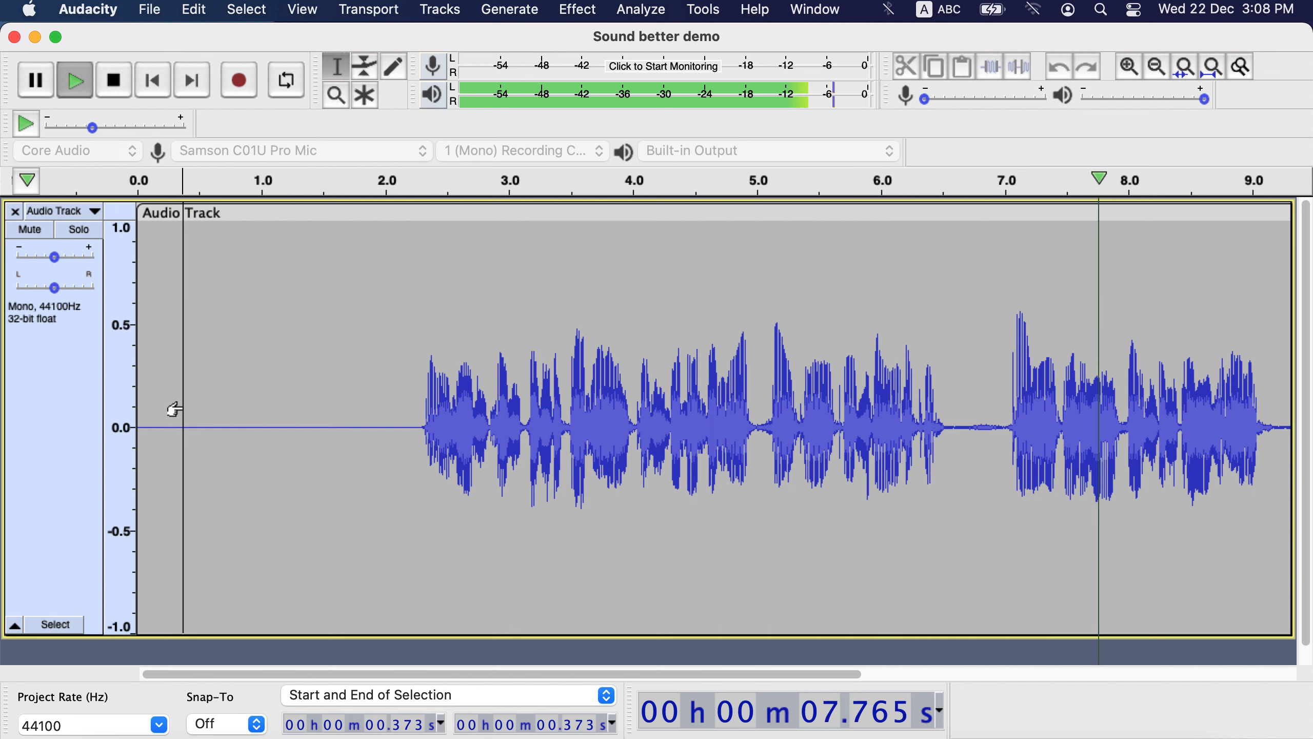
key(space)
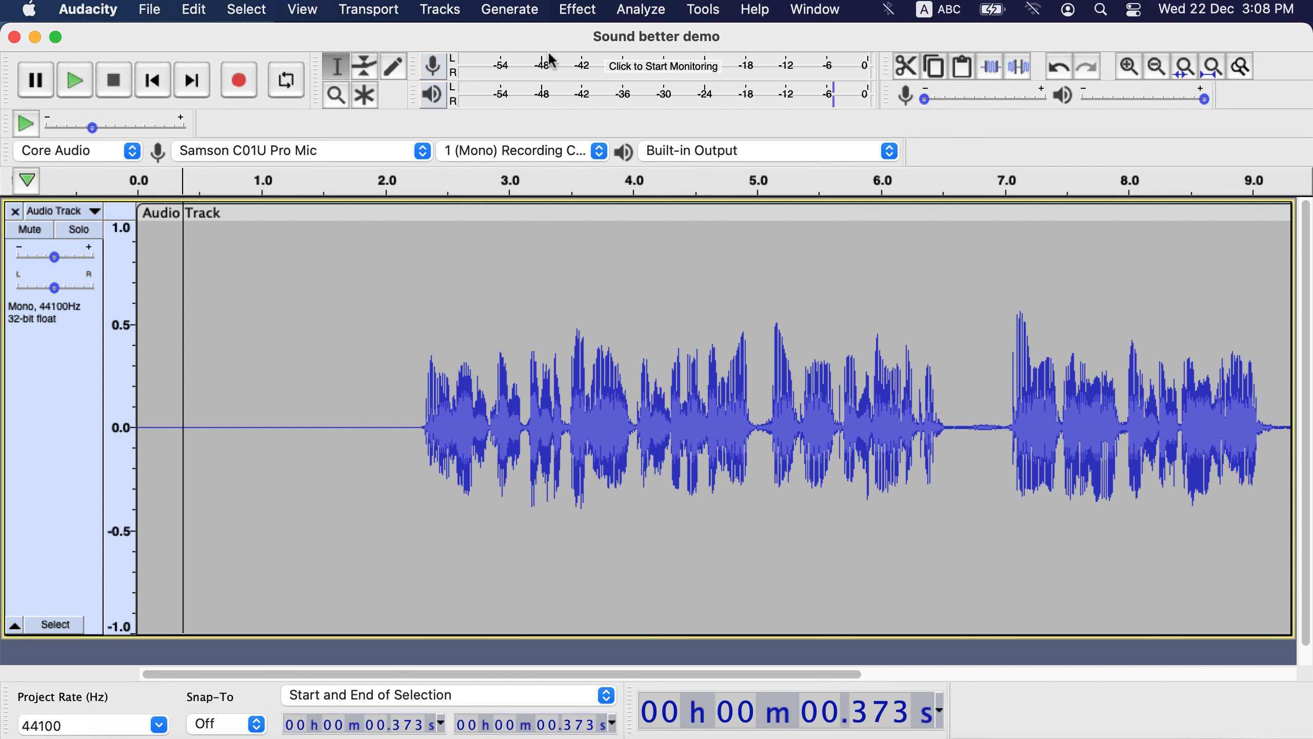
click(581, 11)
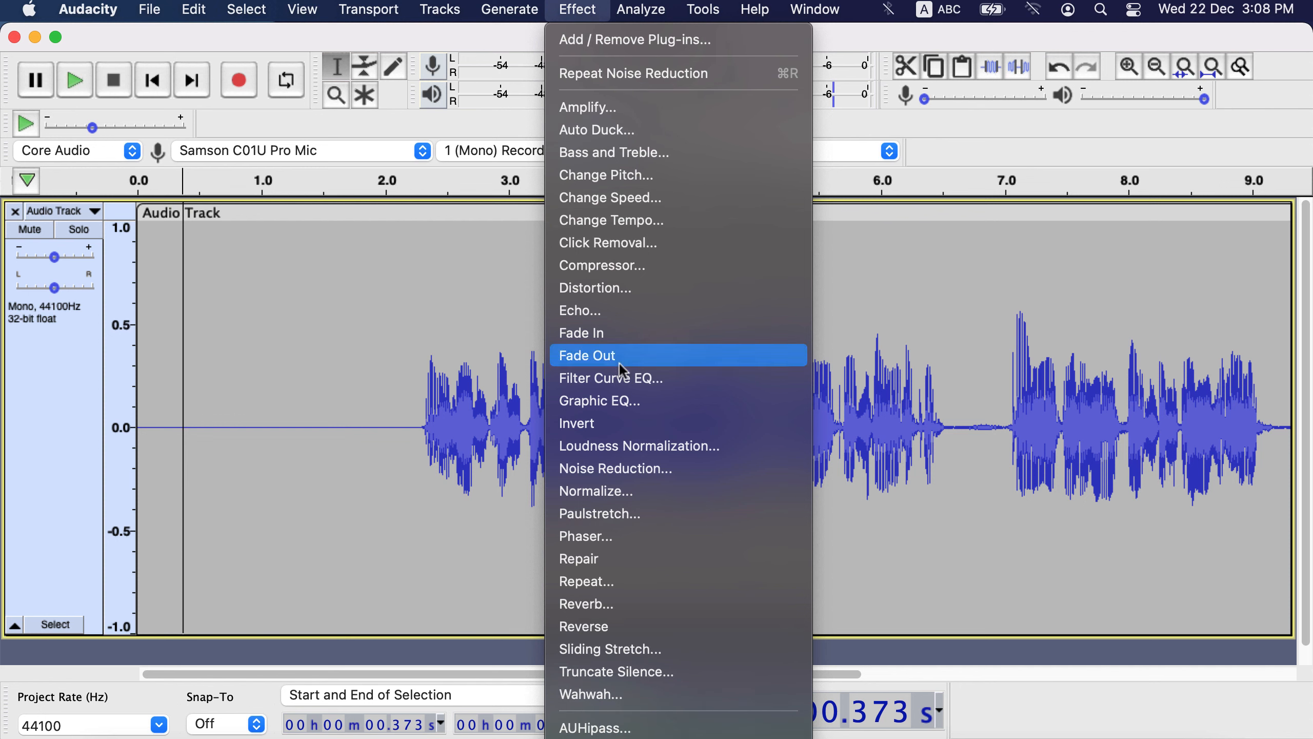
click(642, 445)
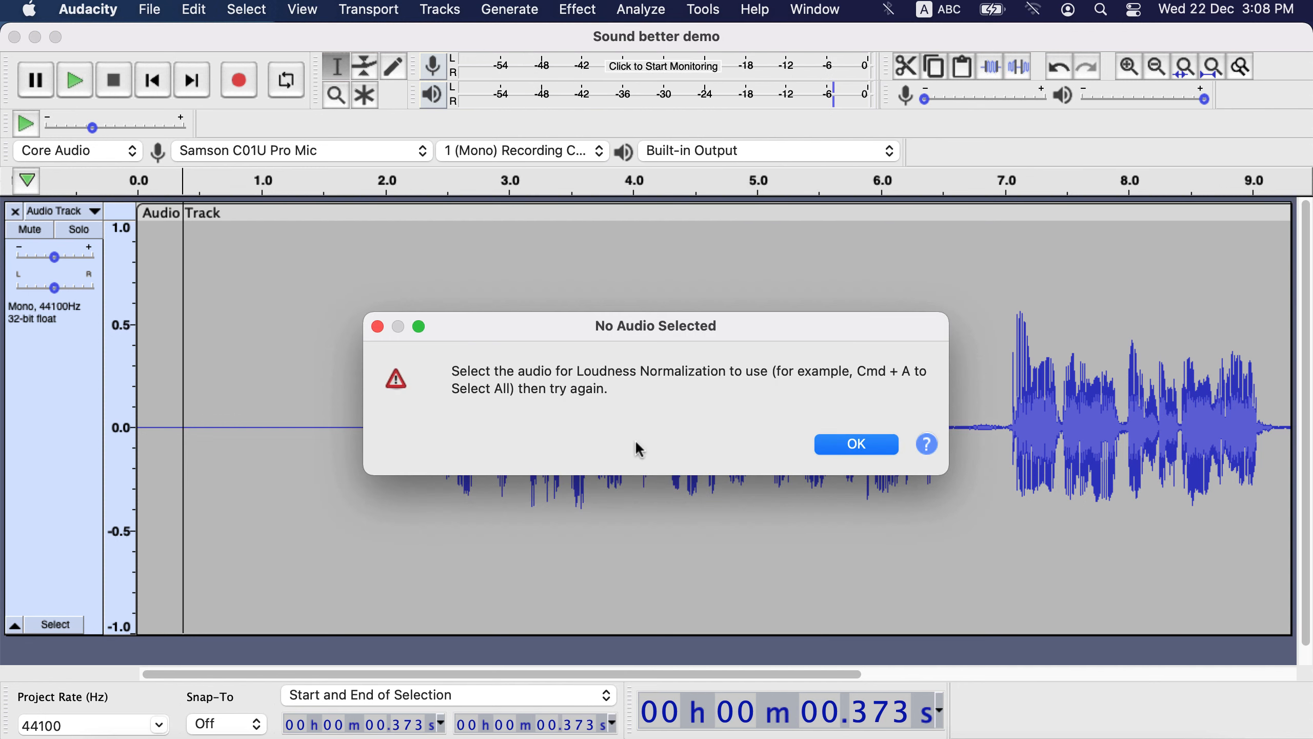
click(864, 444)
- Select the whole track and normalize its perceived loudness to -14 LUFS
key(super+a)
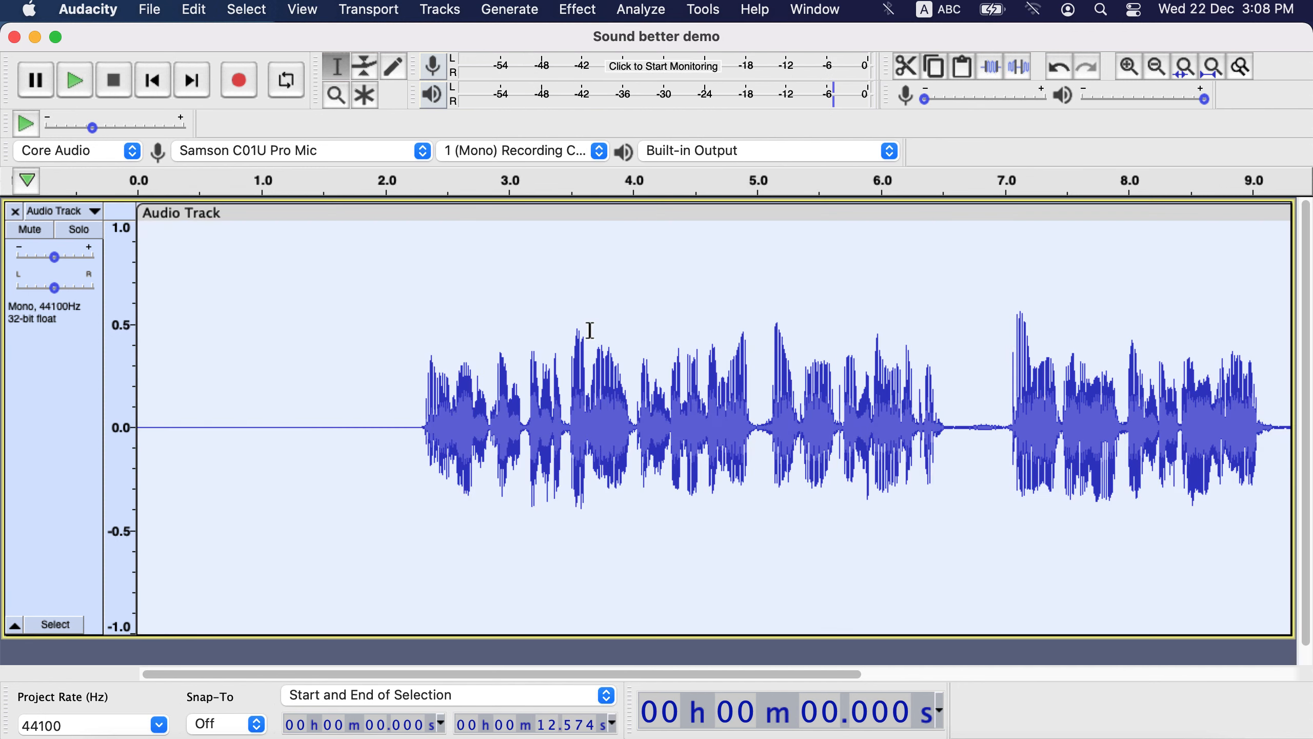
click(579, 11)
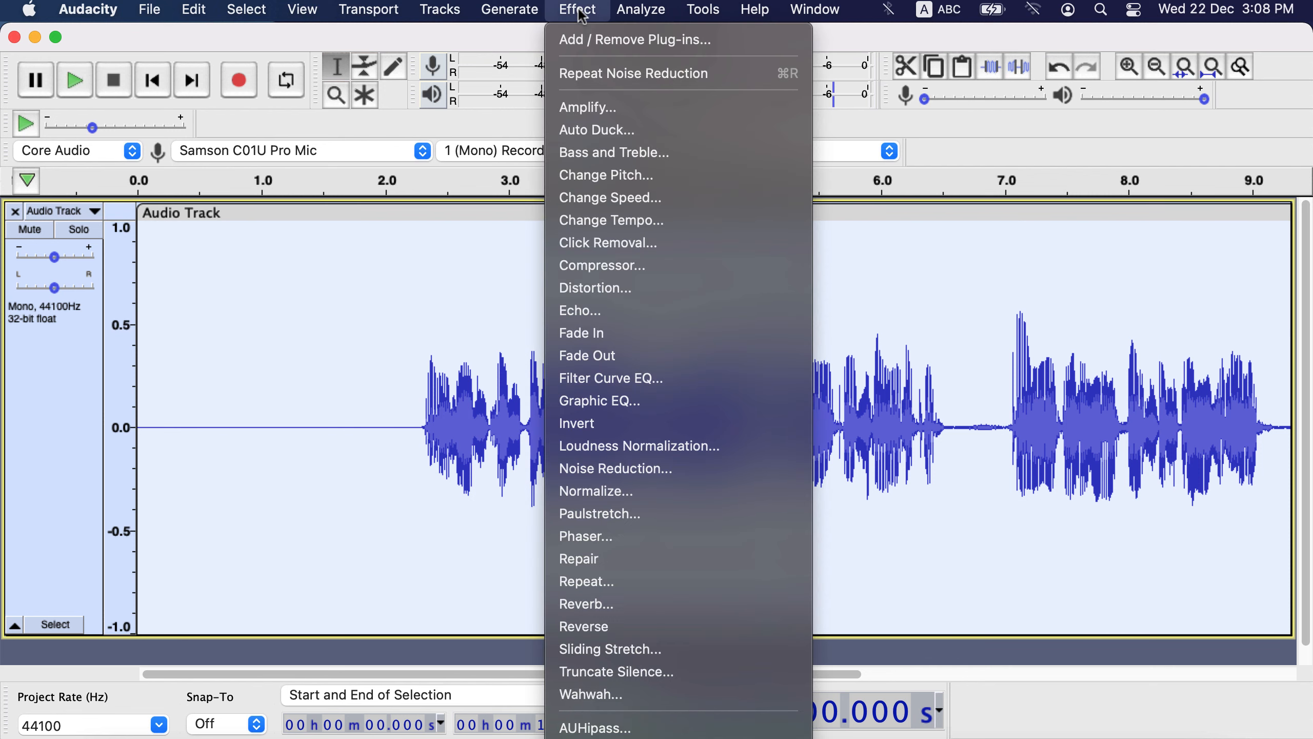
click(611, 454)
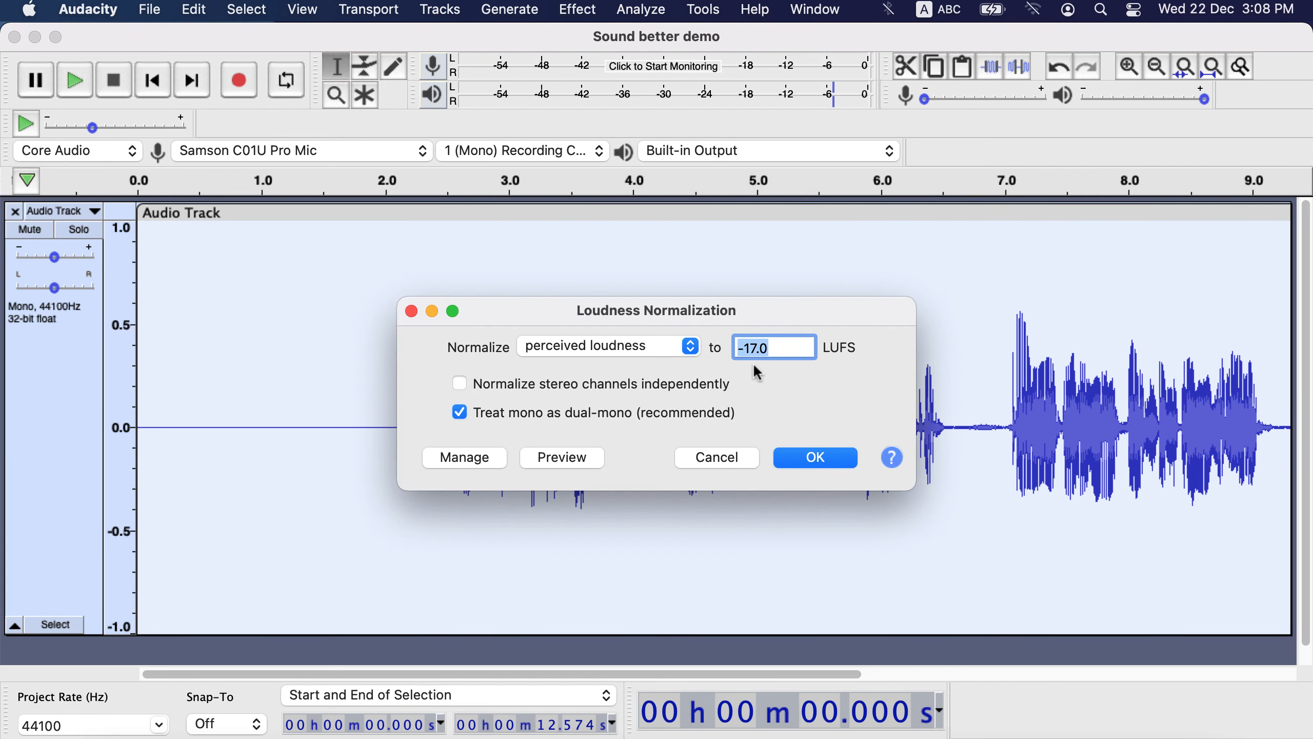
key(BackSpace)
text(4)
drag(760, 318, 373, 452)
click(459, 594)
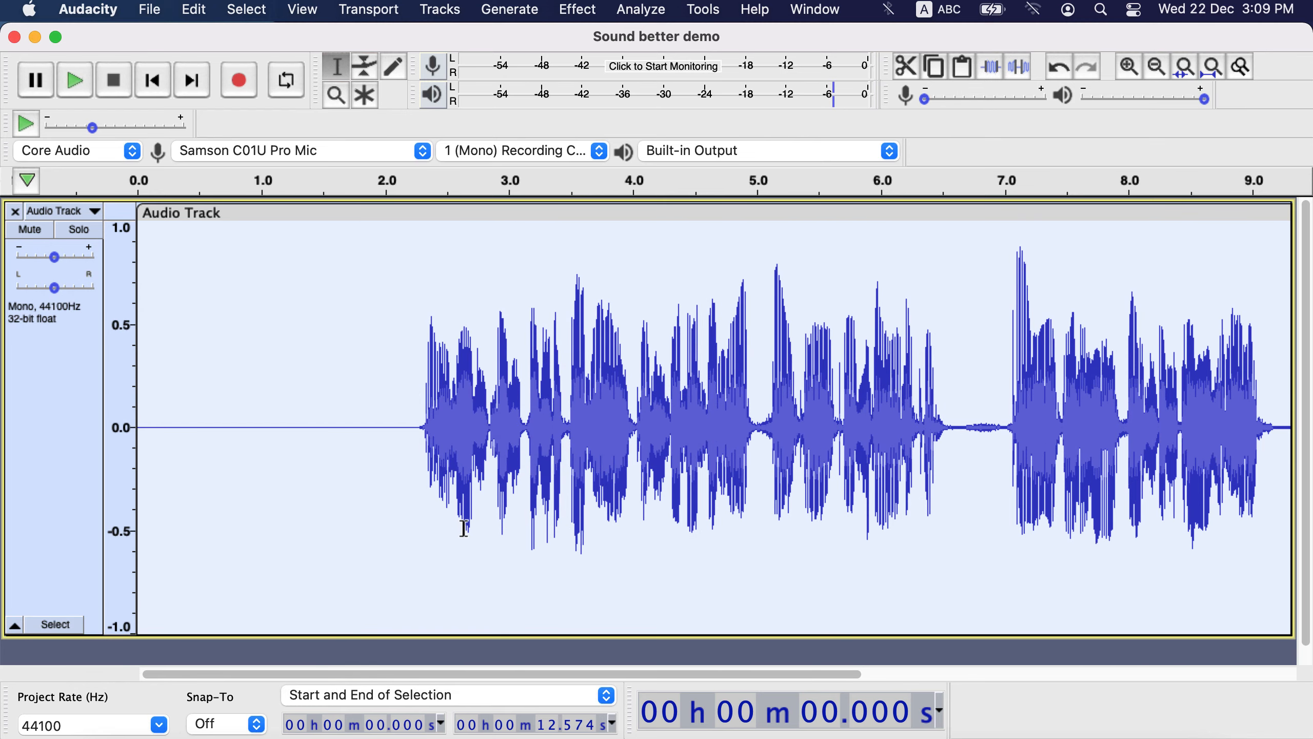
- Play back the loudness-normalized track from about 1.8 s, just before the speech
click(366, 434)
key(space)
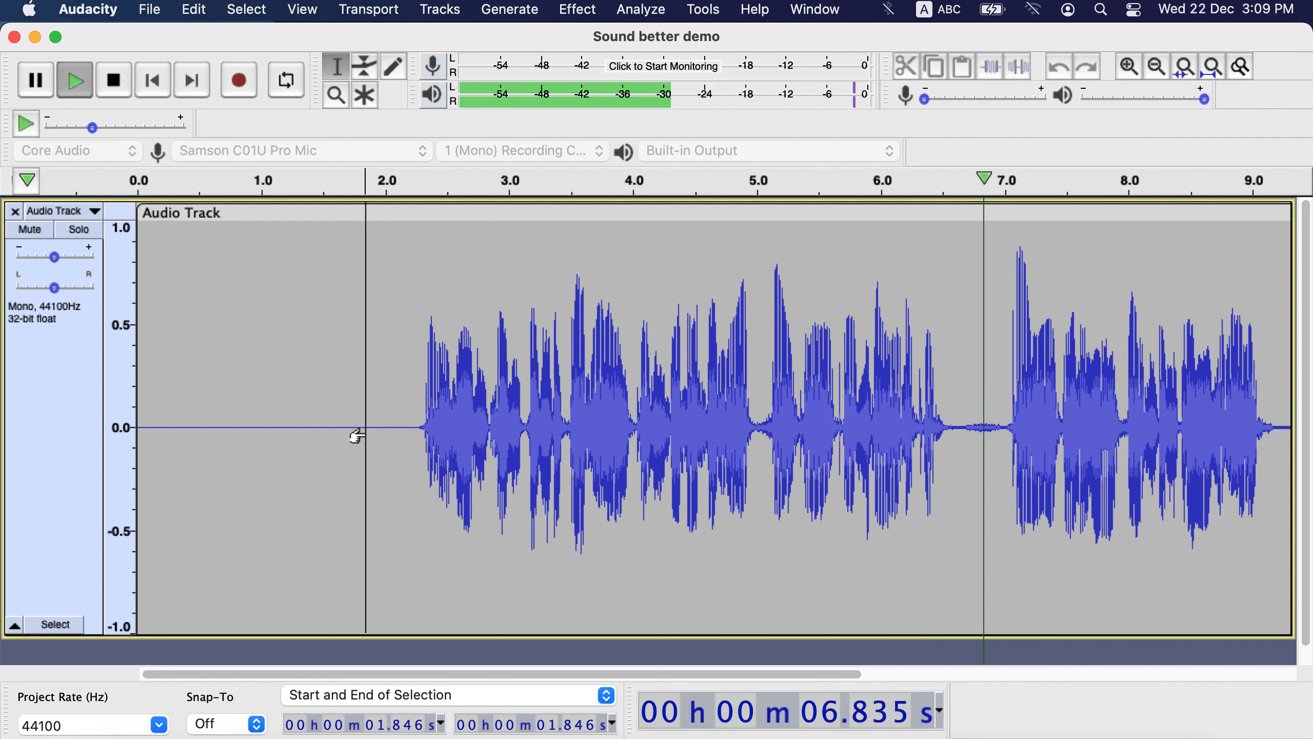
key(space)
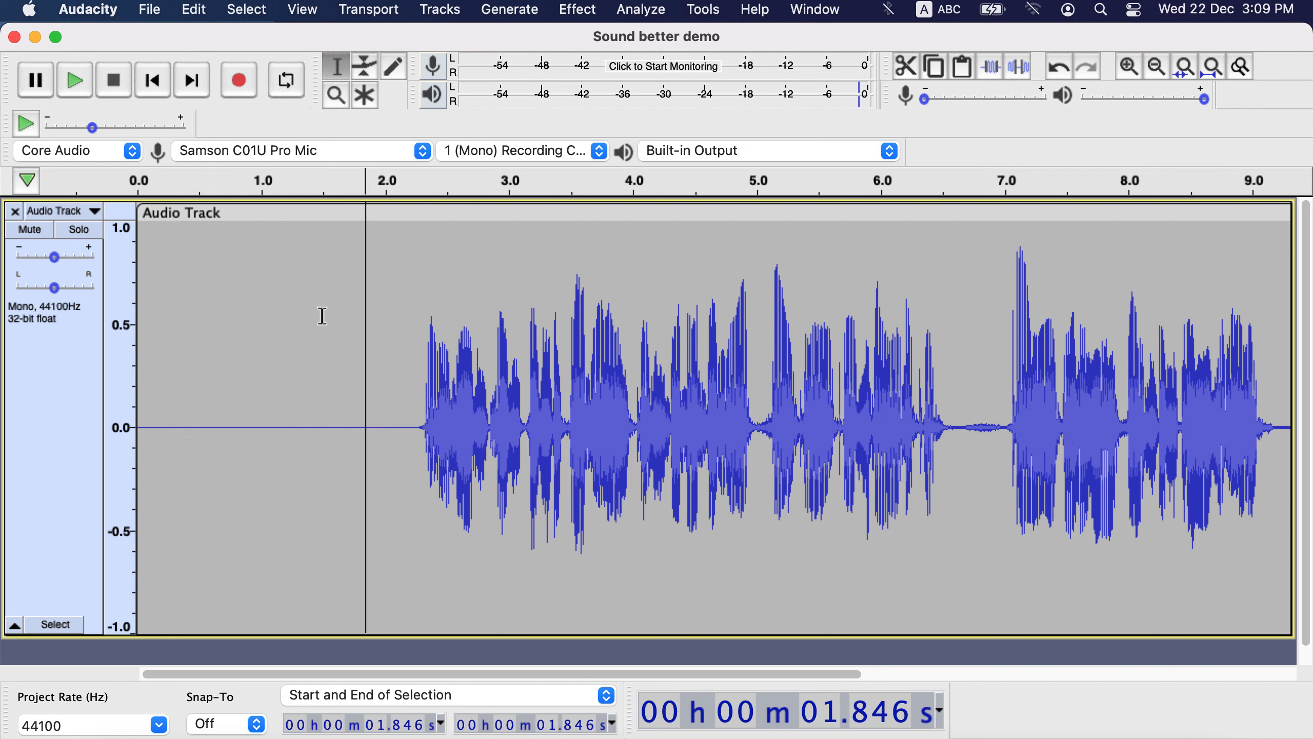
- Revert the project to the Compressor entry in its history
click(304, 11)
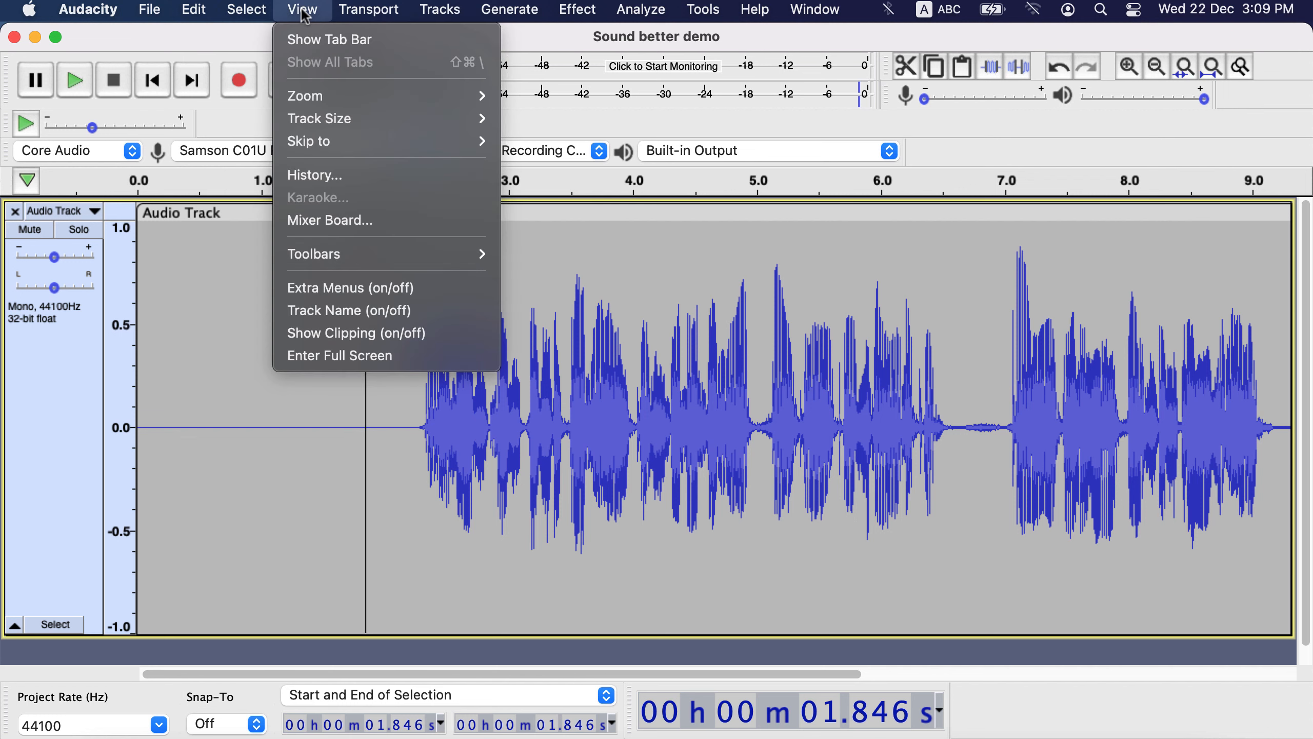
click(331, 176)
click(367, 214)
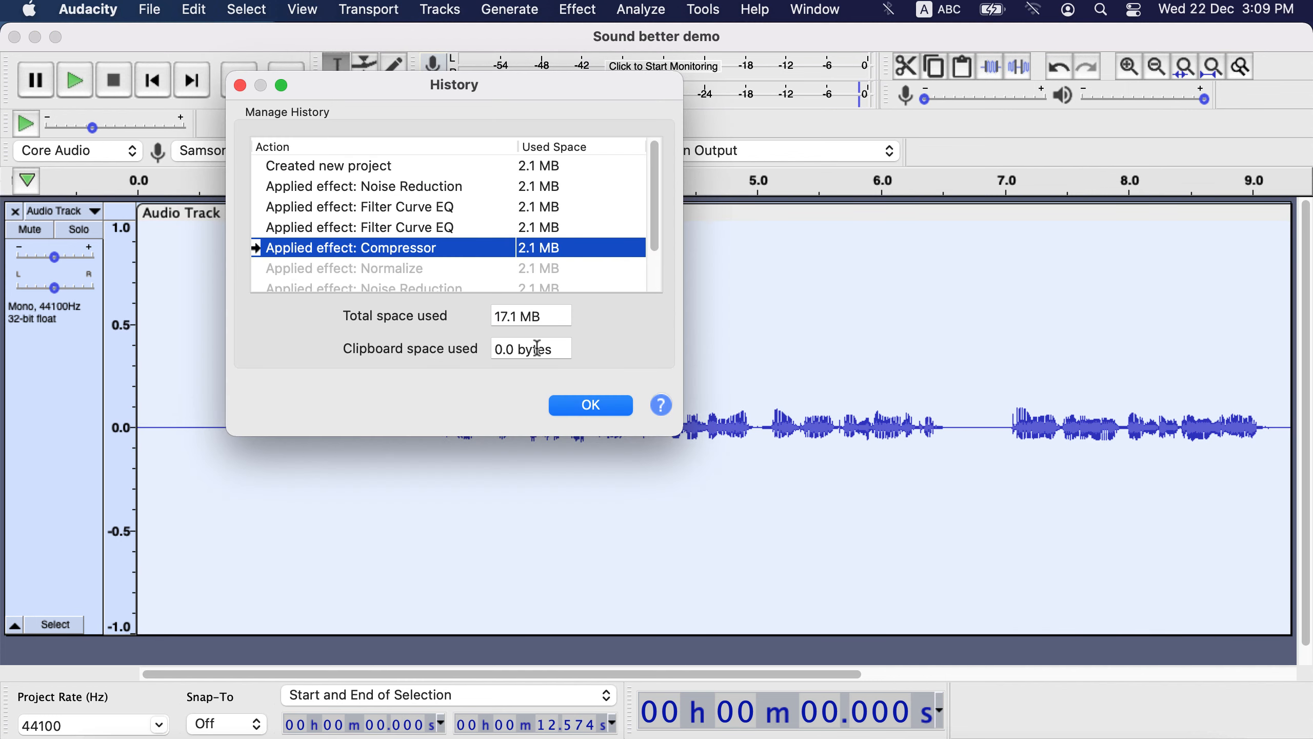
click(585, 407)
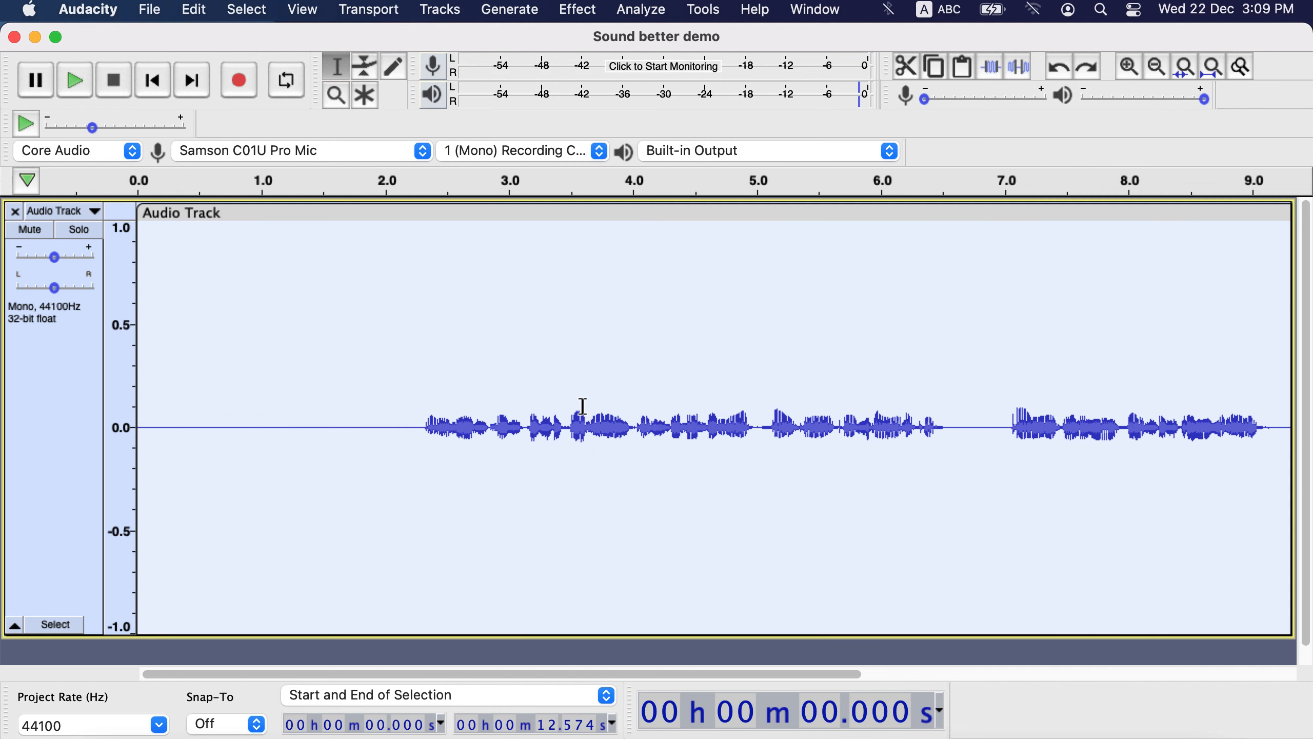
- Apply Loudness Normalization directly to the compressed track, with perceived loudness at -14 LUFS and mono treated as dual-mono
click(594, 11)
click(623, 454)
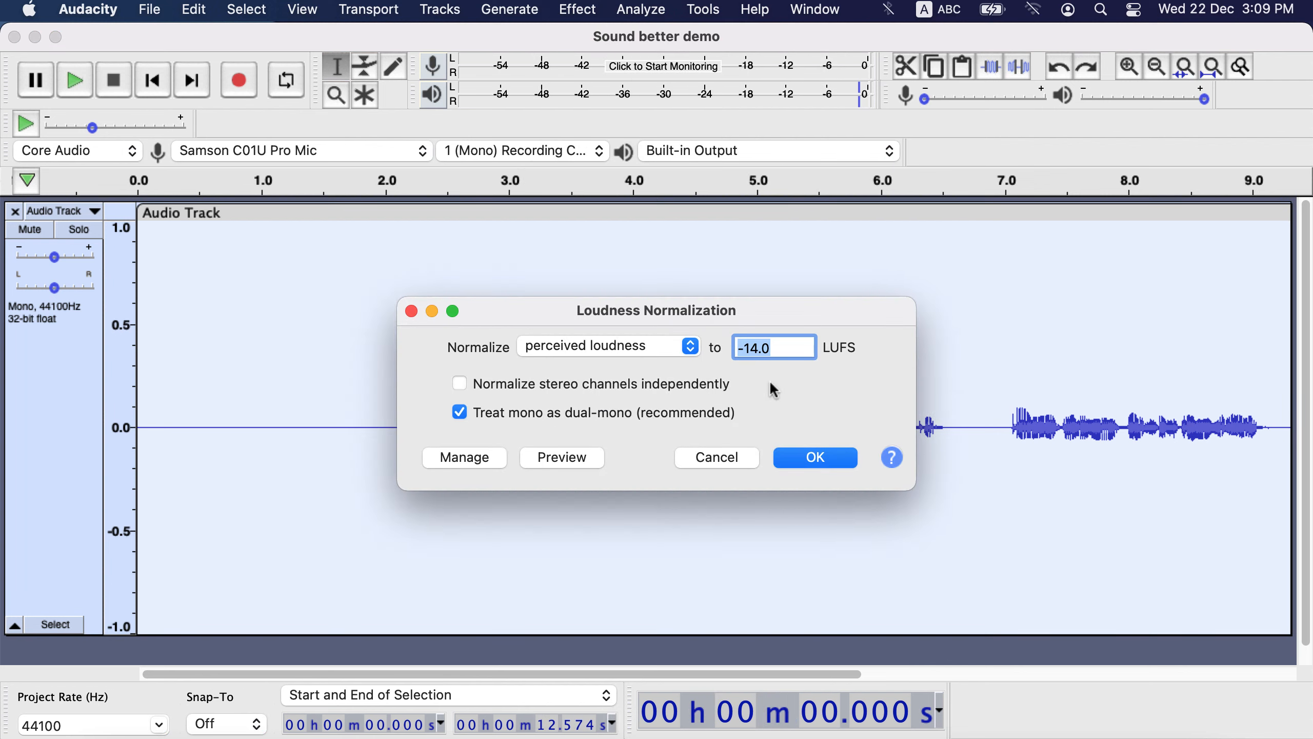
click(804, 453)
- Play back the compressed track at -14 LUFS from about 1.4 s
click(314, 376)
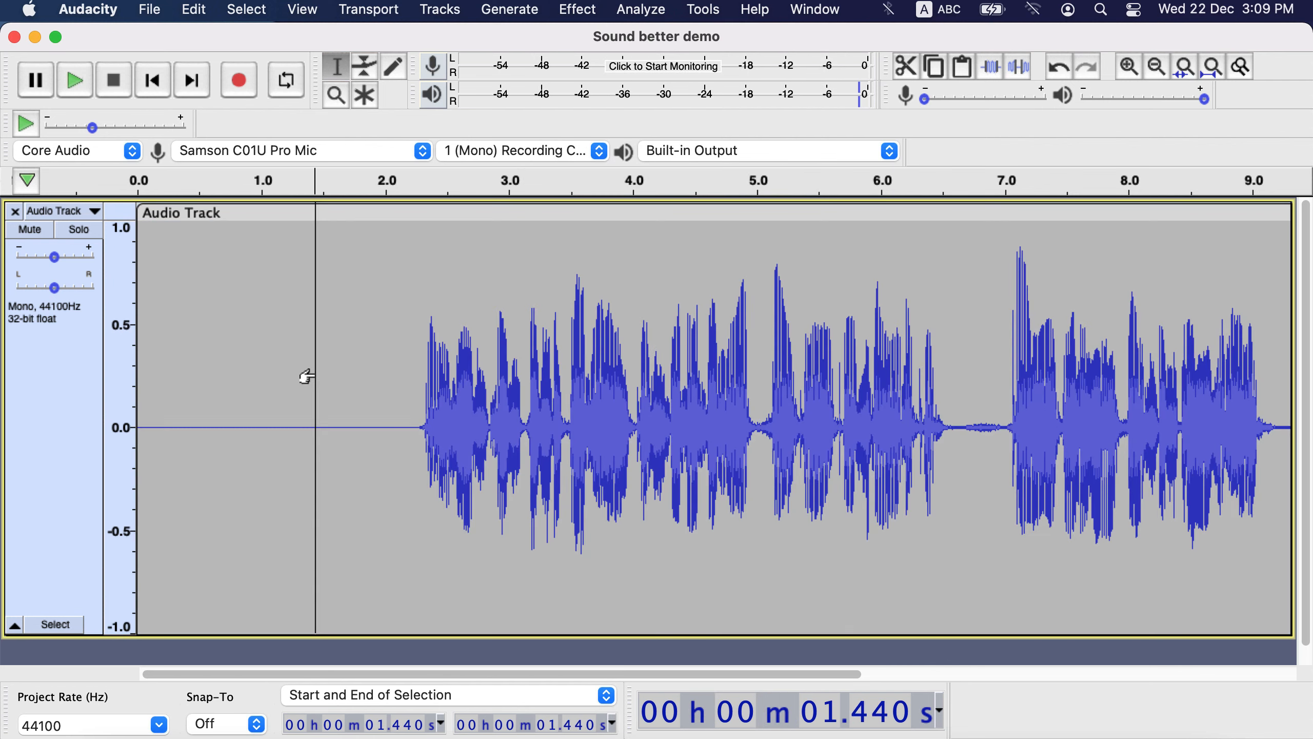
key(space)
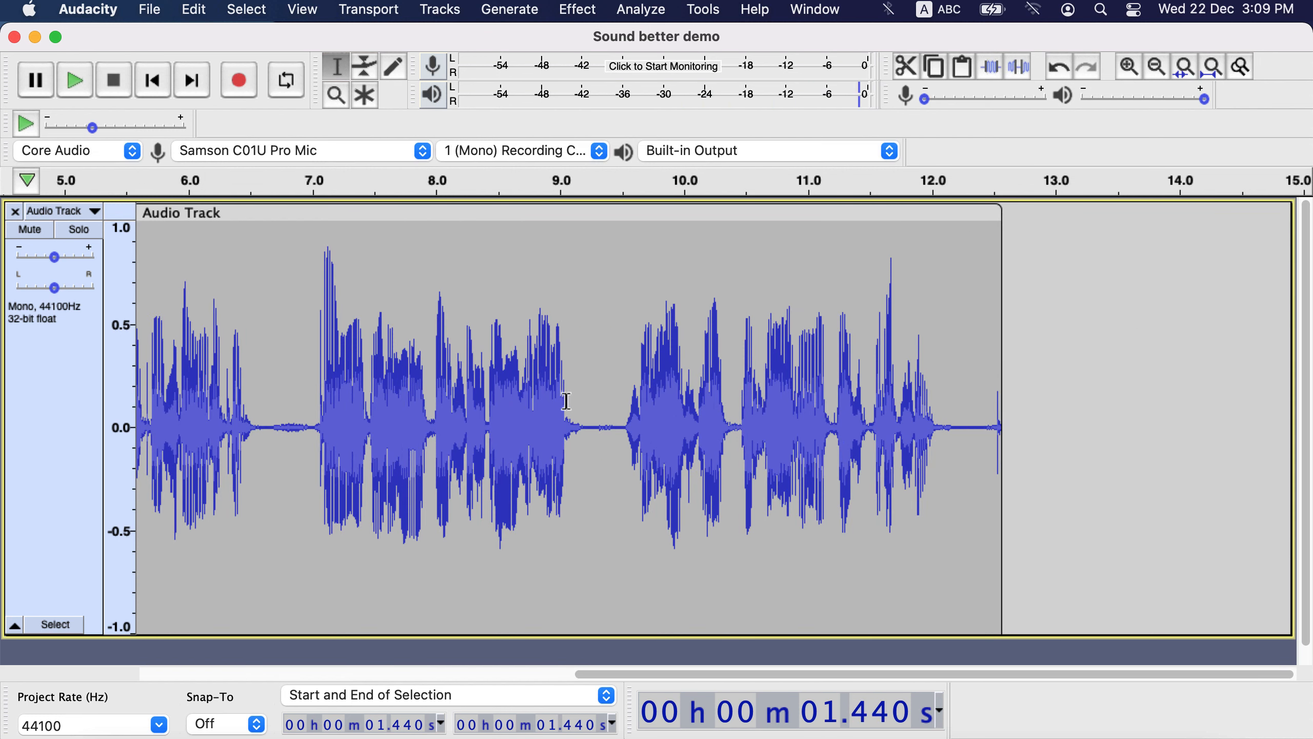
scroll(567, 401, left, 15)
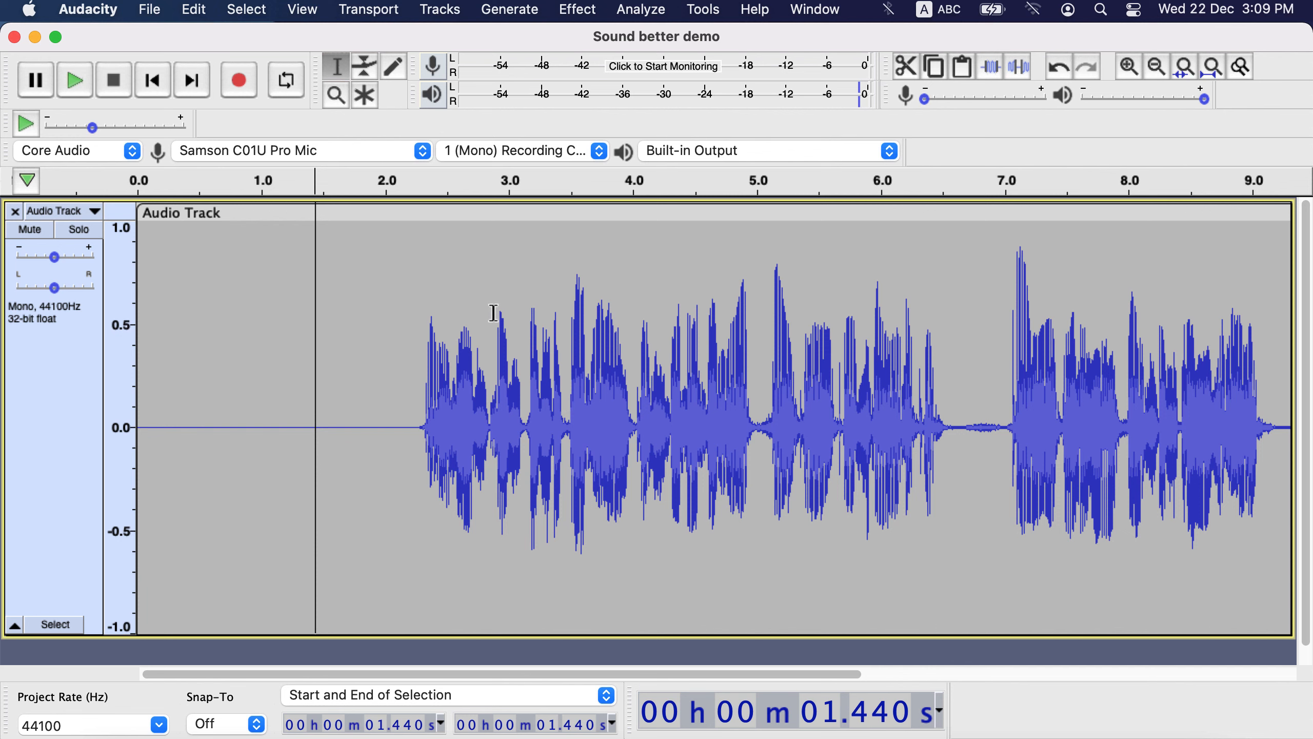
- Undo the -14 LUFS normalization and normalize the compressed track's perceived loudness to a lower LUFS target
click(577, 9)
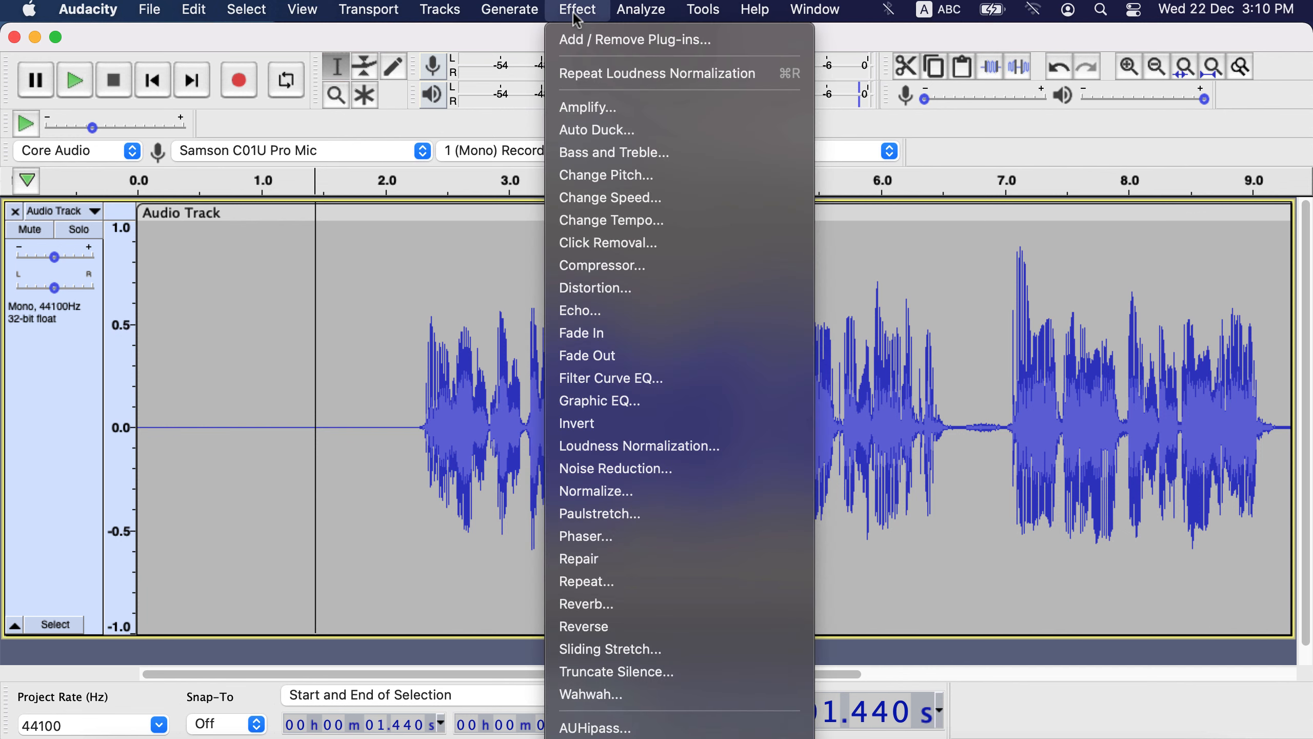
click(612, 441)
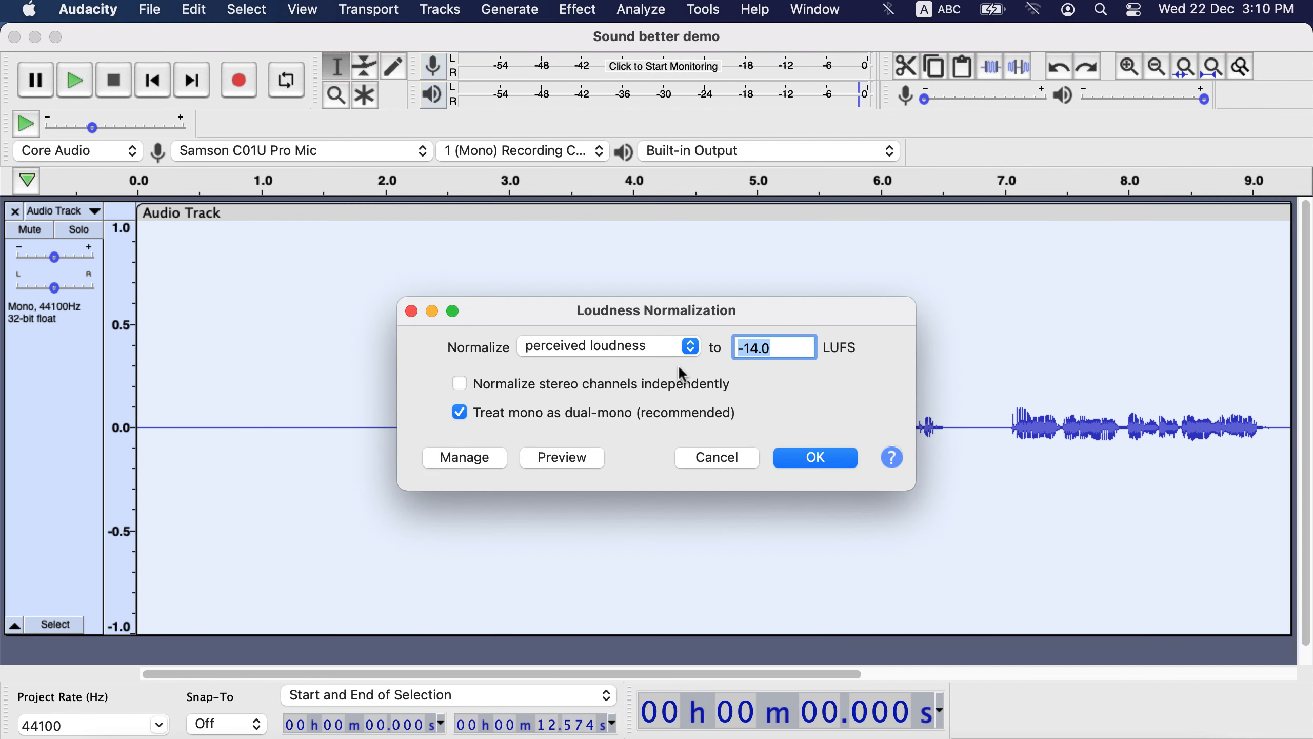
click(751, 348)
key(Delete)
click(833, 455)
click(325, 398)
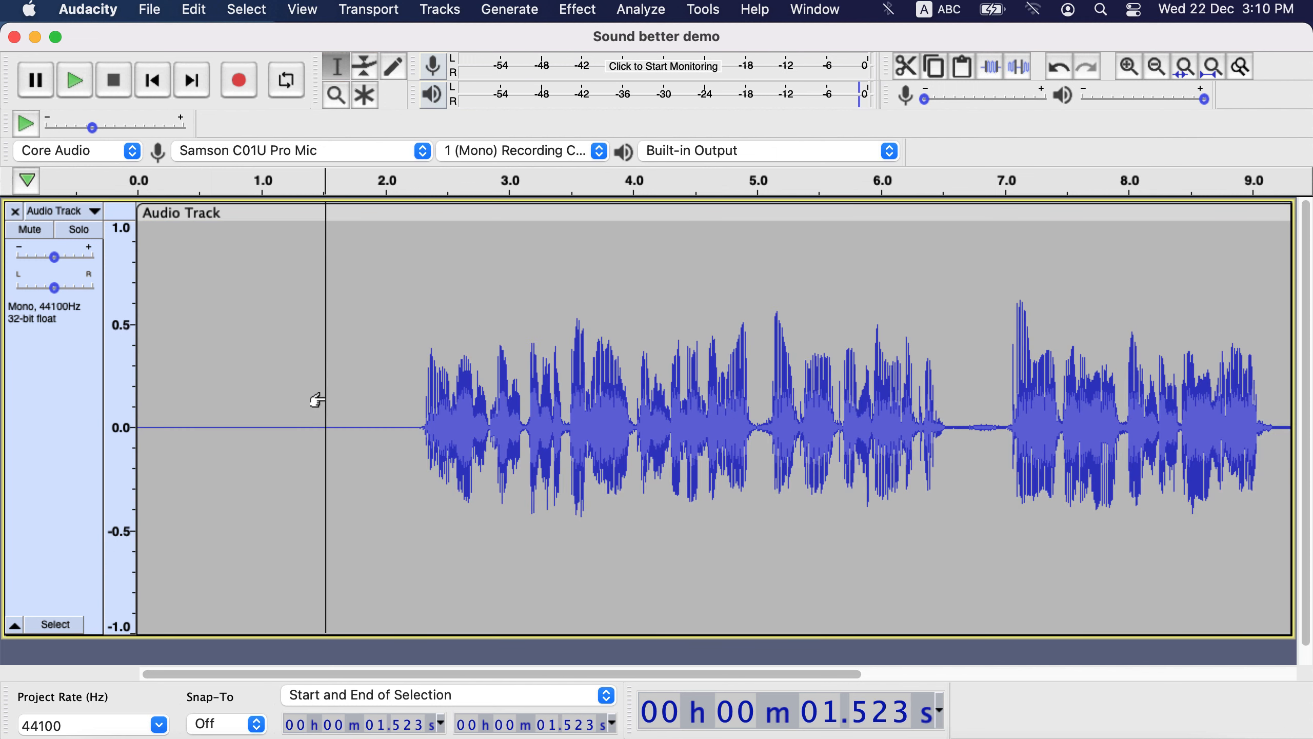
- Play back the loudness-normalized track from about 1.5 s
key(space)
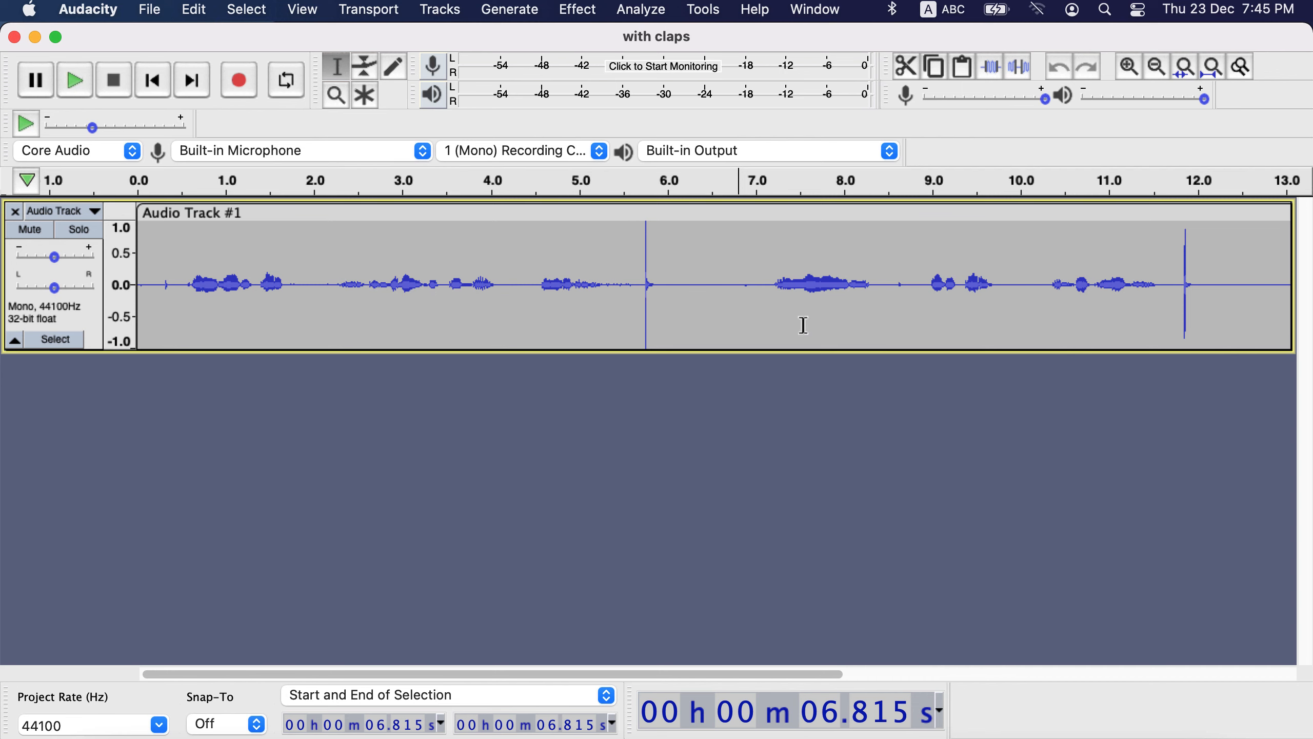
- Examine the clap spikes in the "with claps" project by selecting those near 5.7 s, 11.9 s and 16.6 s one by one
drag(636, 274, 665, 278)
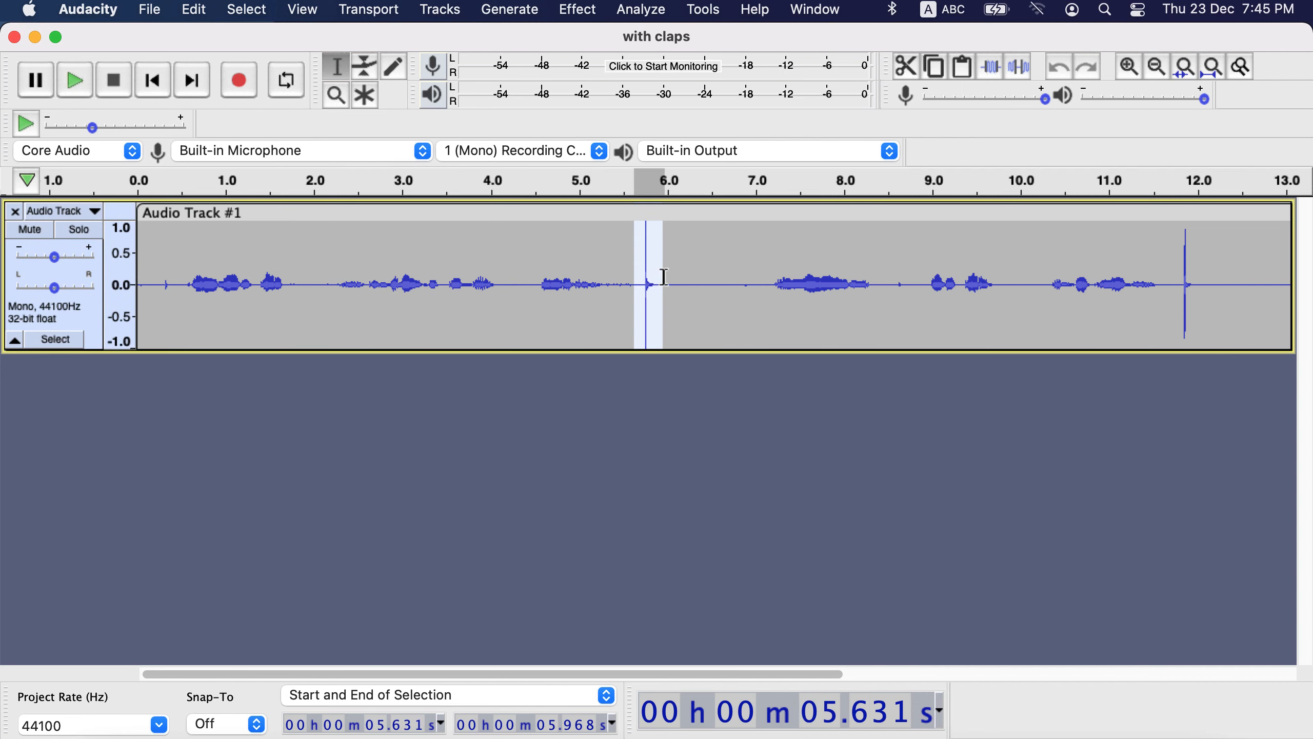
scroll(687, 300, right, 5)
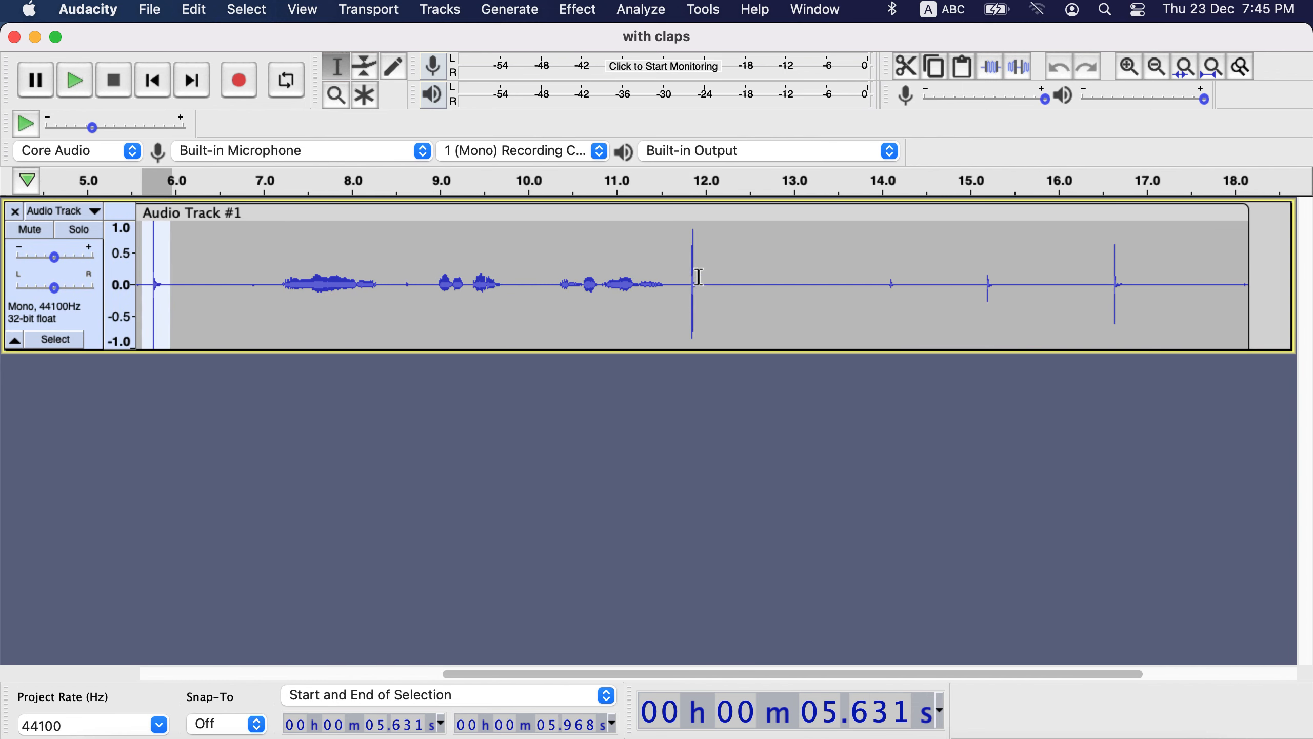
drag(689, 261, 715, 274)
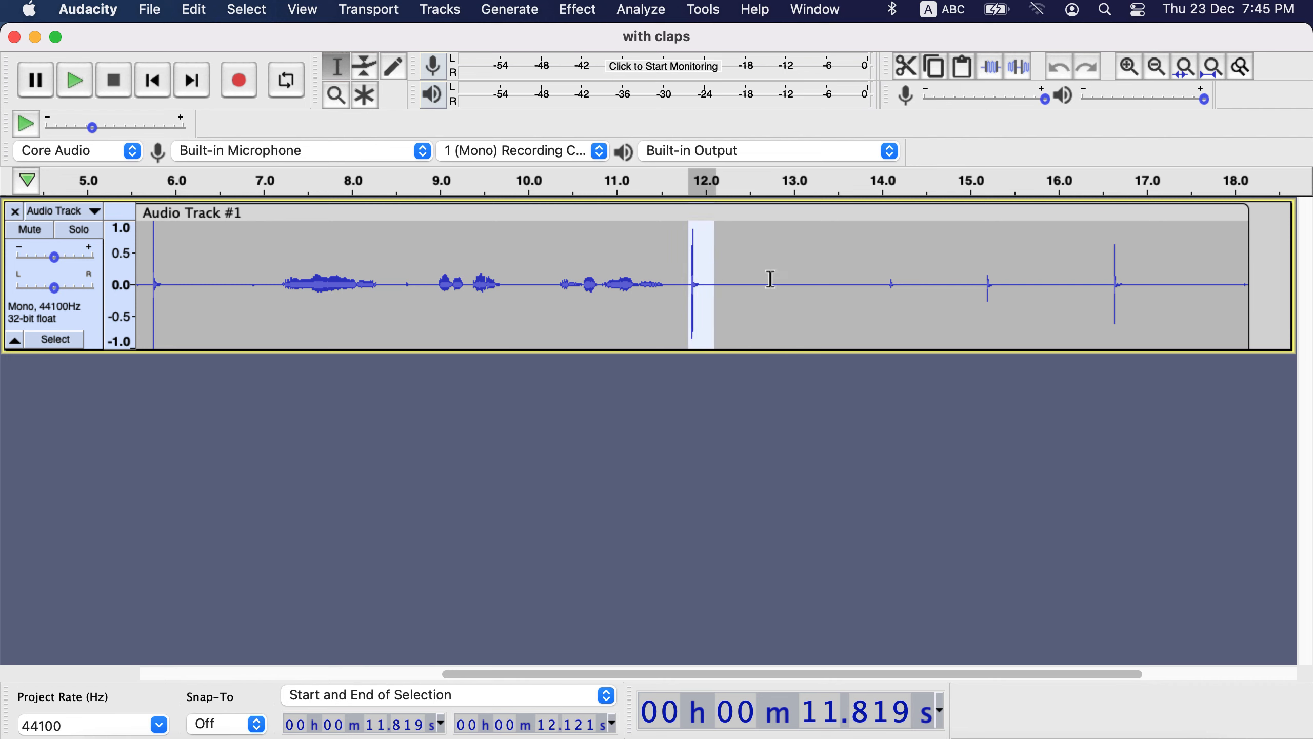
drag(1090, 269, 1133, 270)
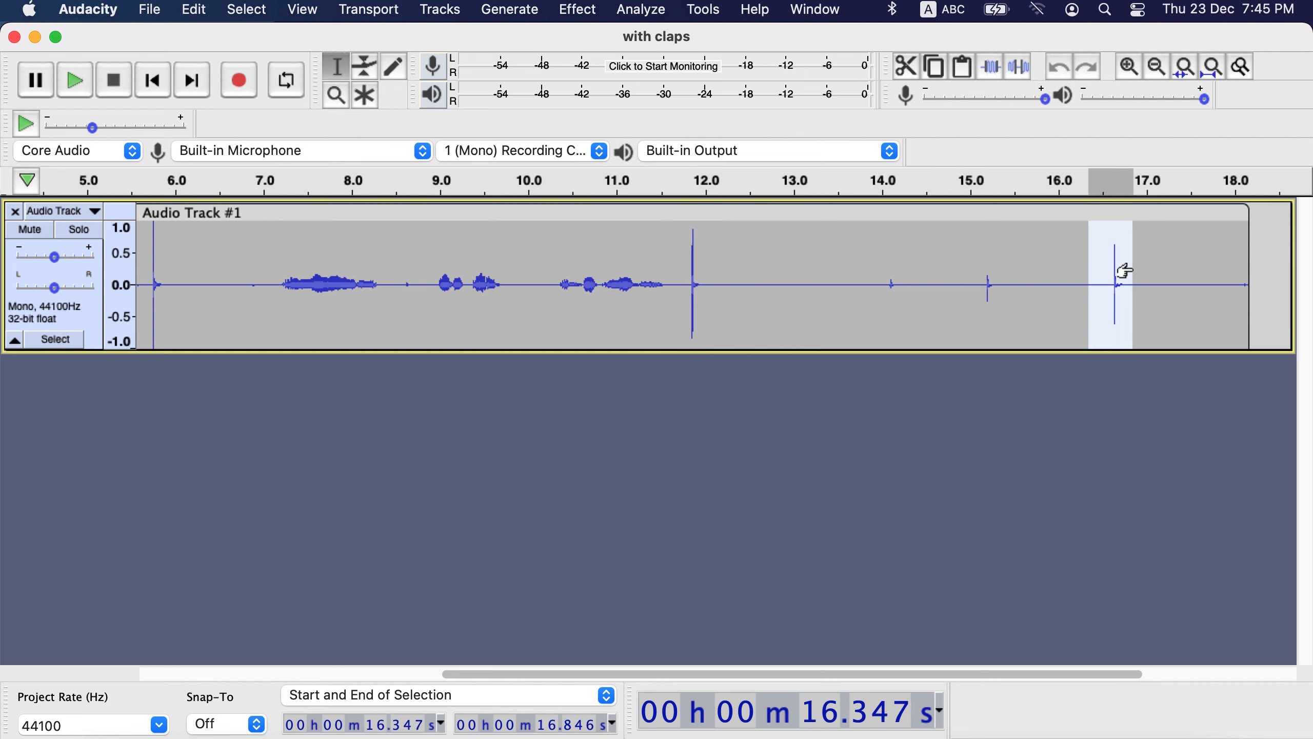
scroll(1127, 269, left, 6)
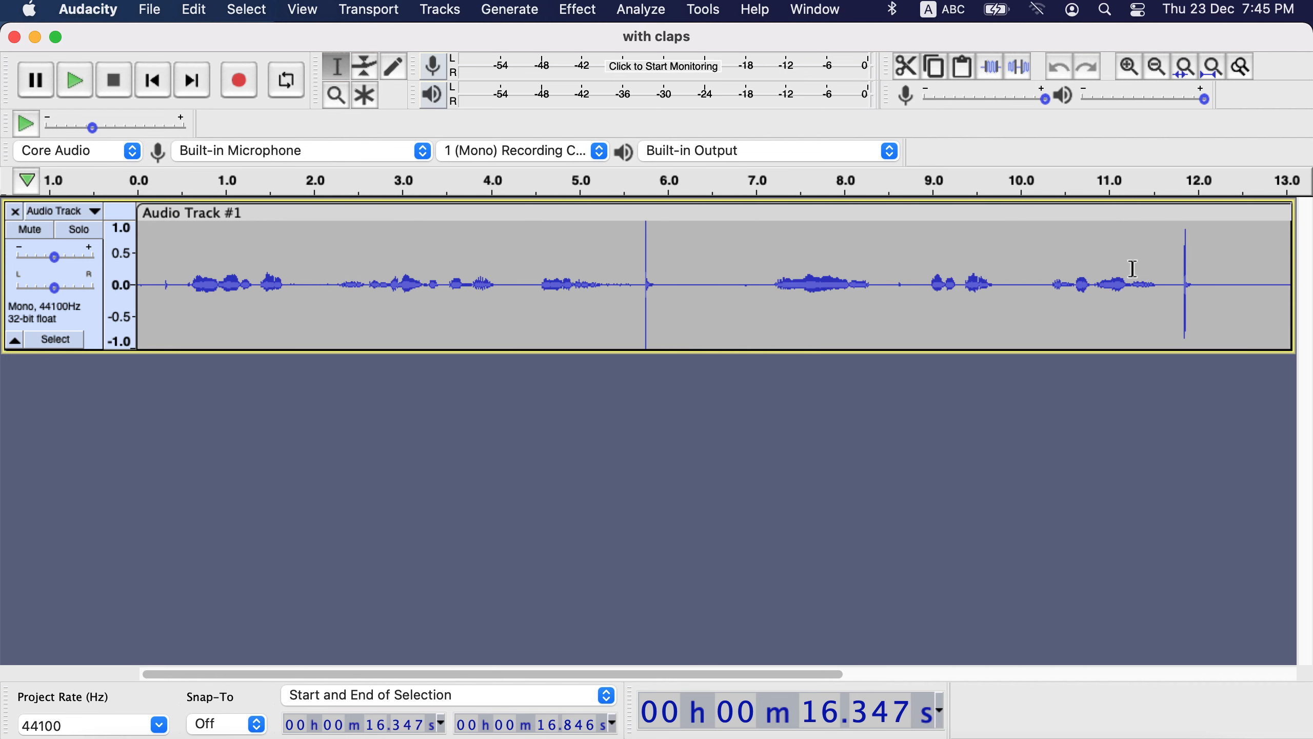
- Normalize the peak amplitude of the whole track with claps to -1.0 dB, with DC offset removal on
double_click(725, 299)
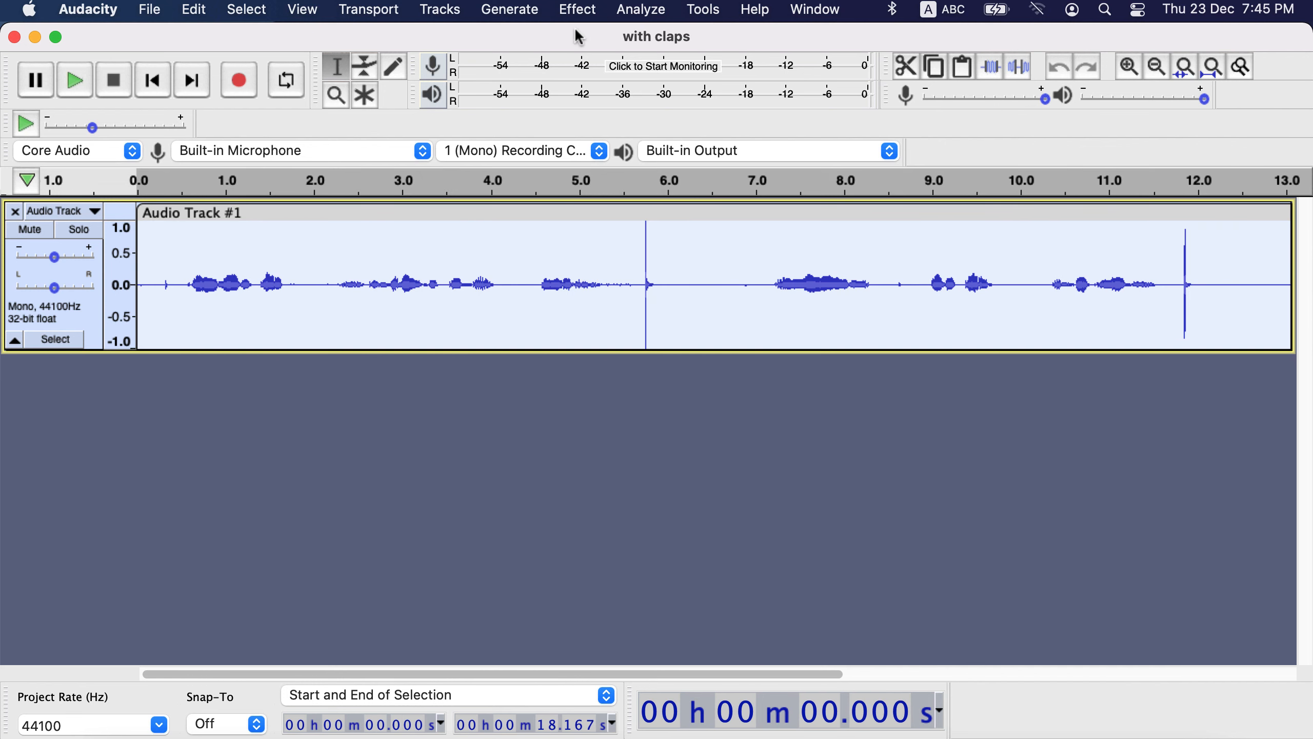
click(576, 9)
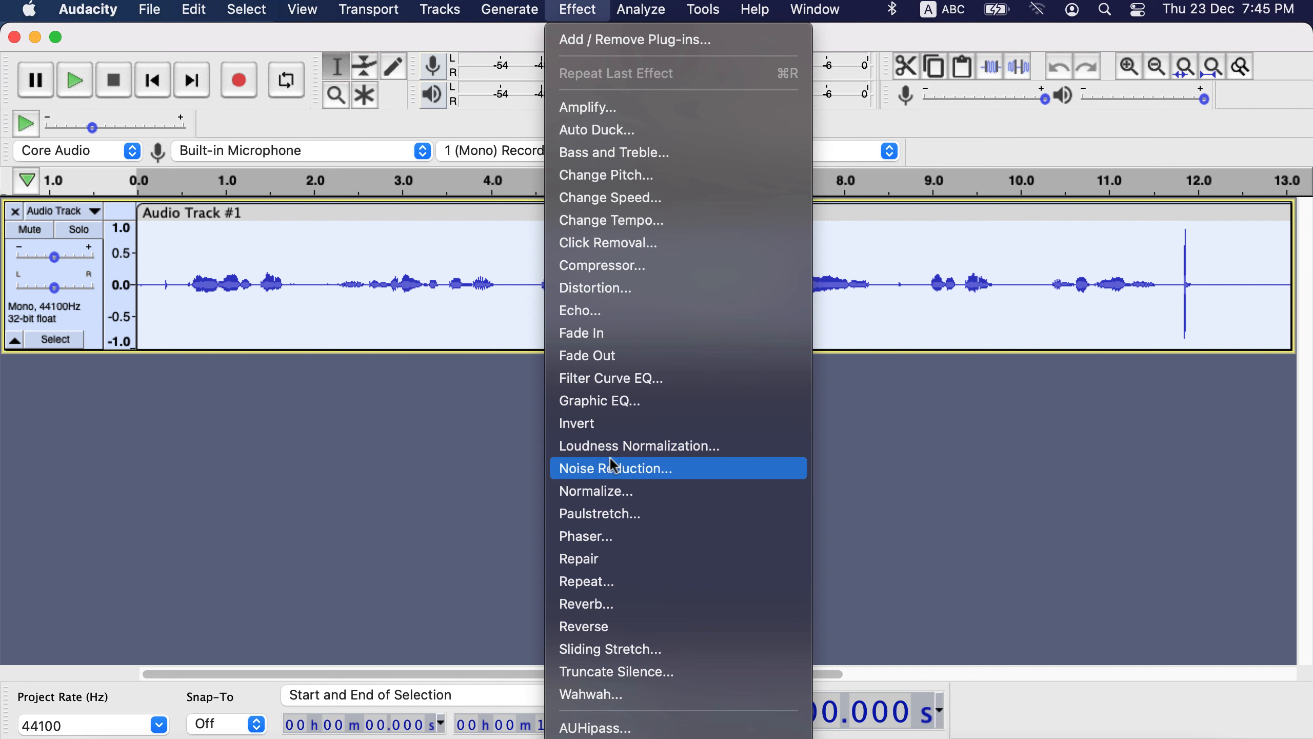
click(616, 491)
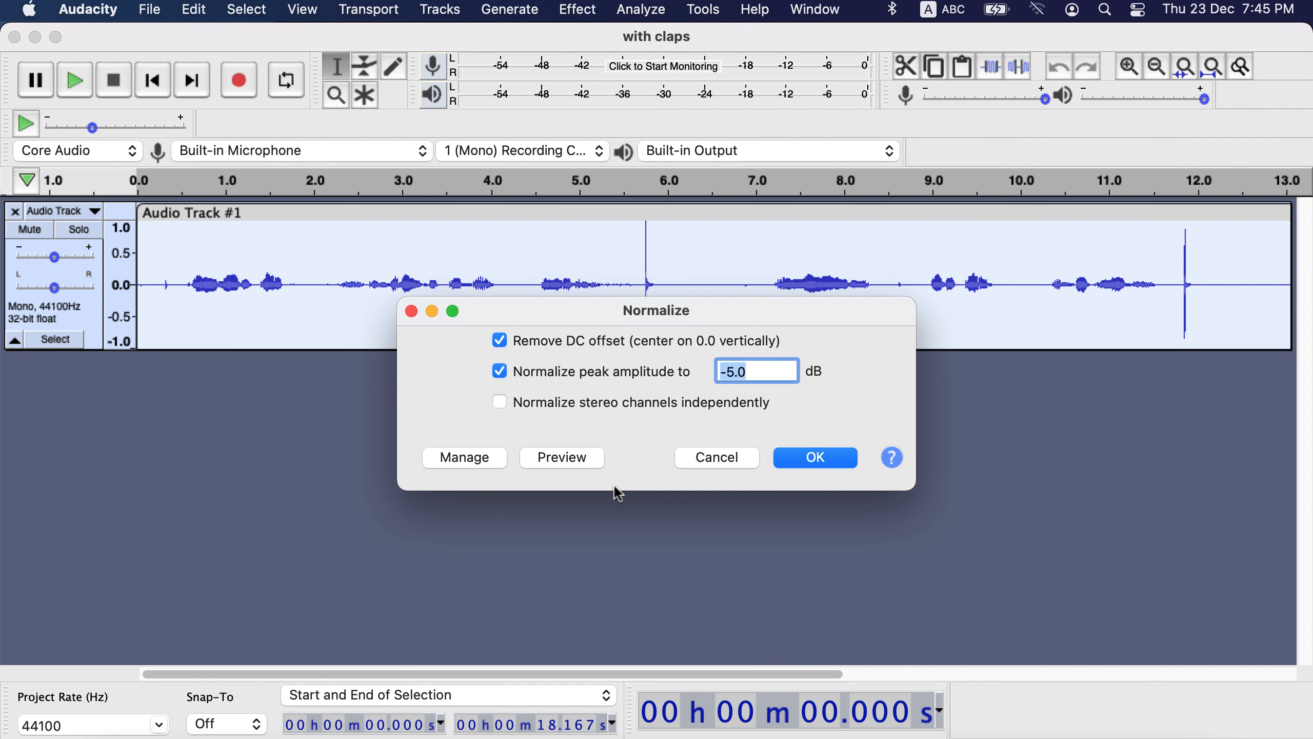
click(735, 371)
key(BackSpace)
drag(771, 318, 769, 376)
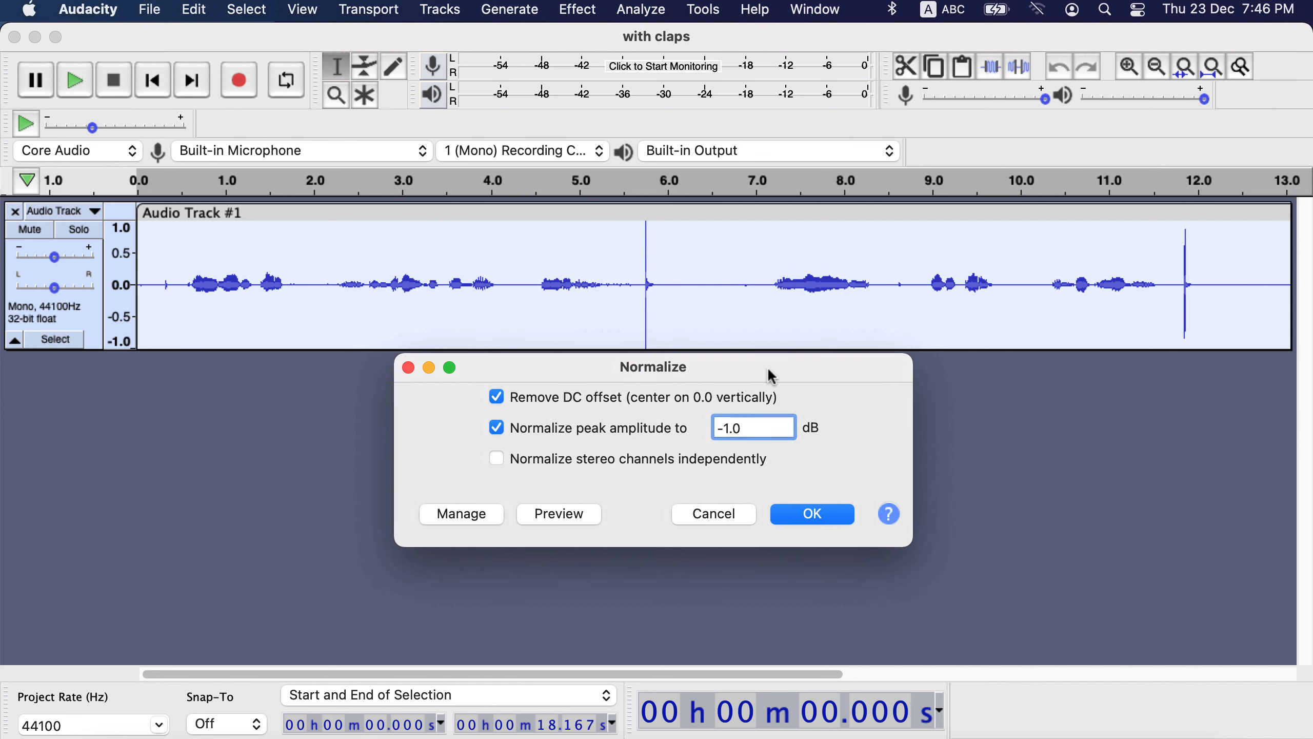
click(822, 519)
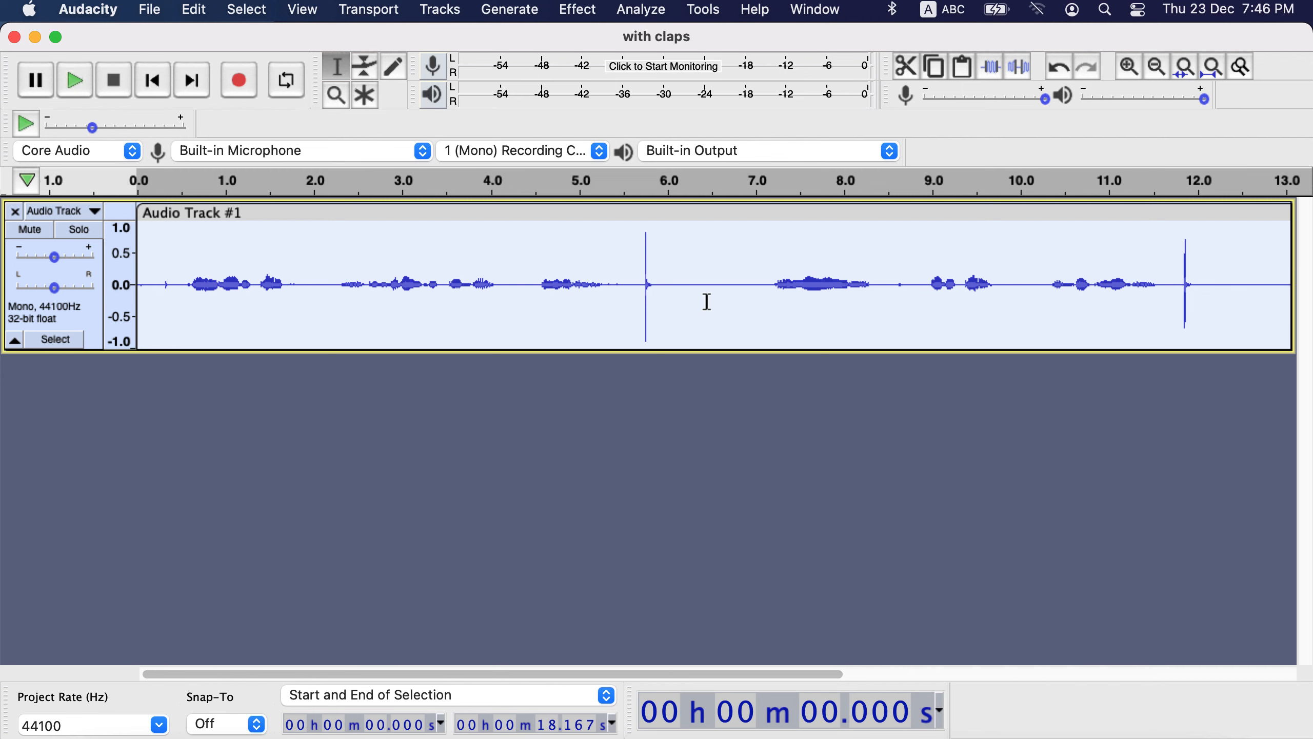
scroll(706, 301, right, 1)
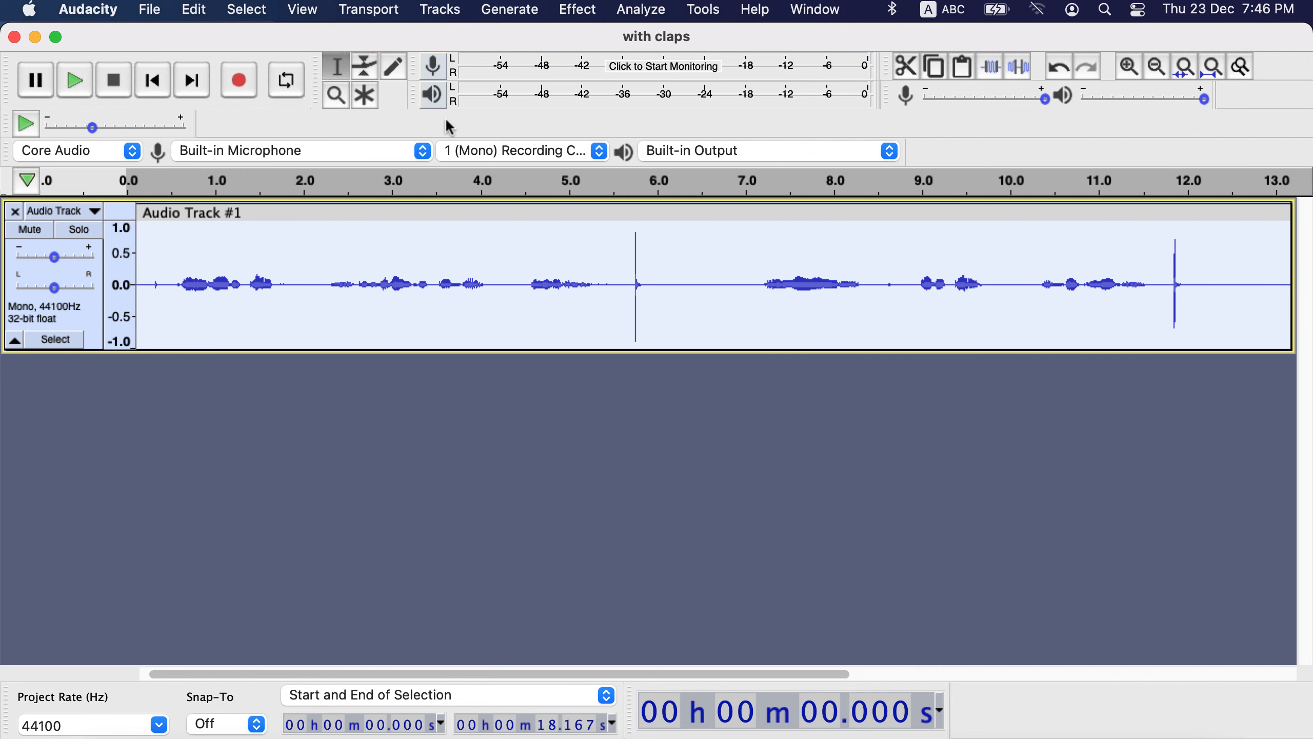
- Revert the project to the "Created new project" entry in its history
click(309, 12)
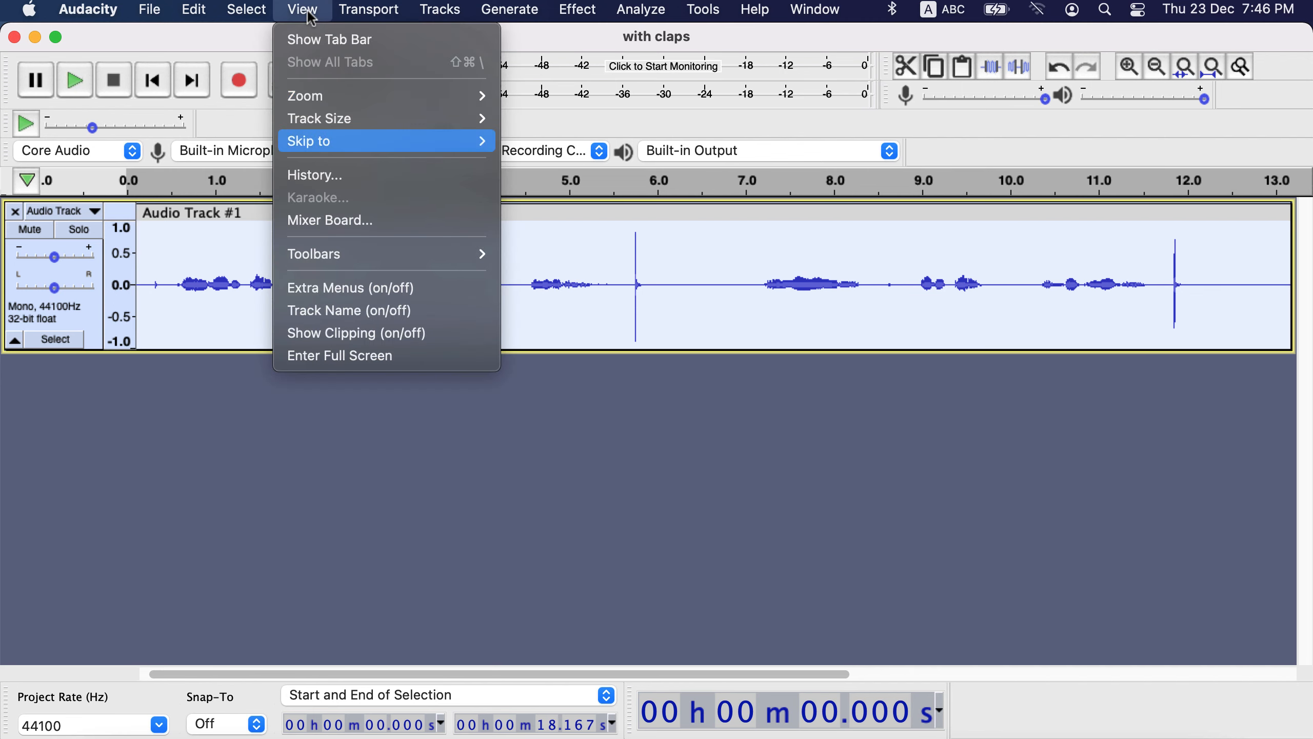
click(331, 176)
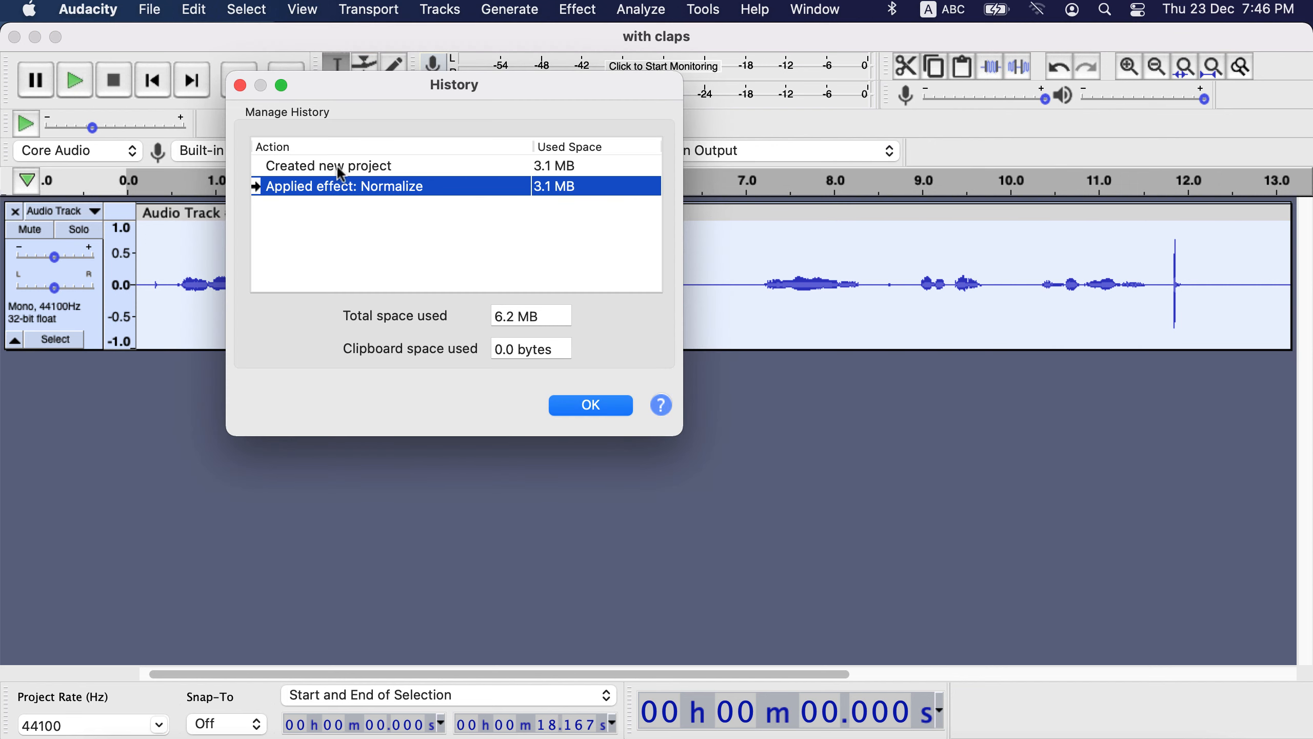
click(347, 172)
click(585, 405)
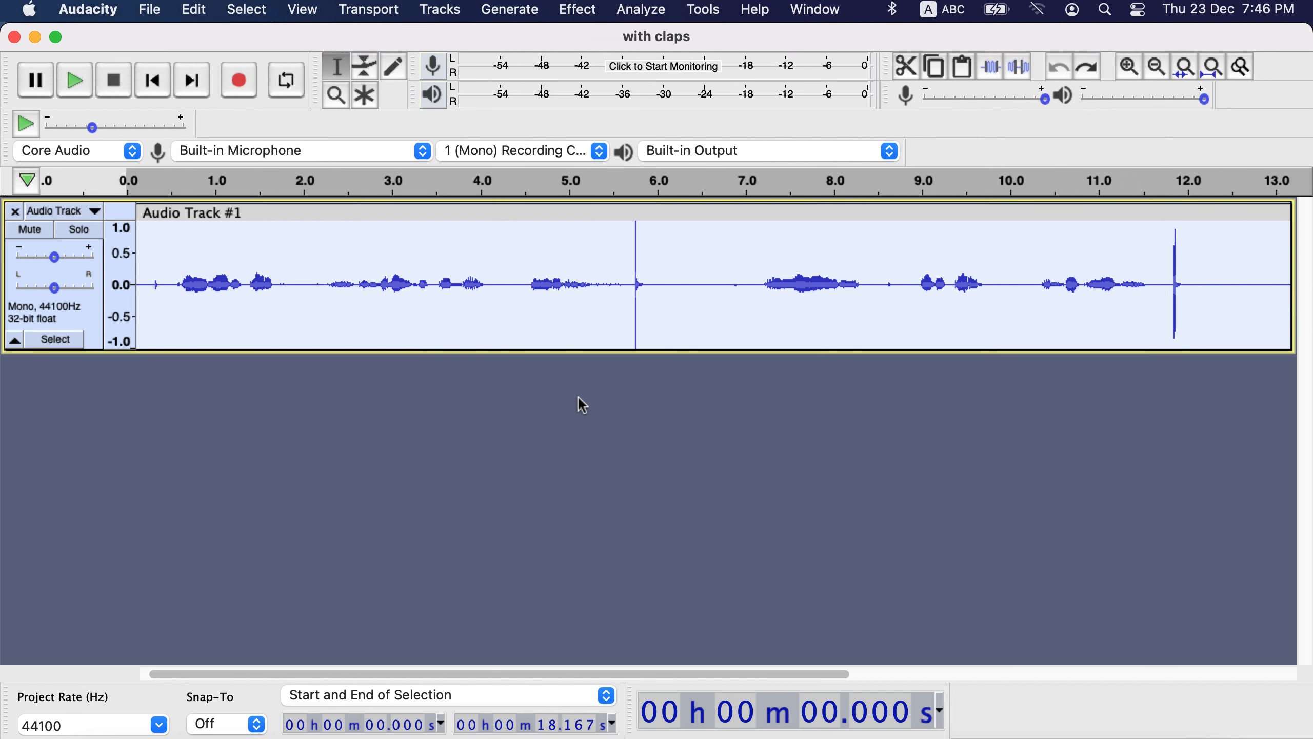
- Delete the three loud clap spikes from the track one after another
drag(632, 290, 640, 291)
click(1151, 286)
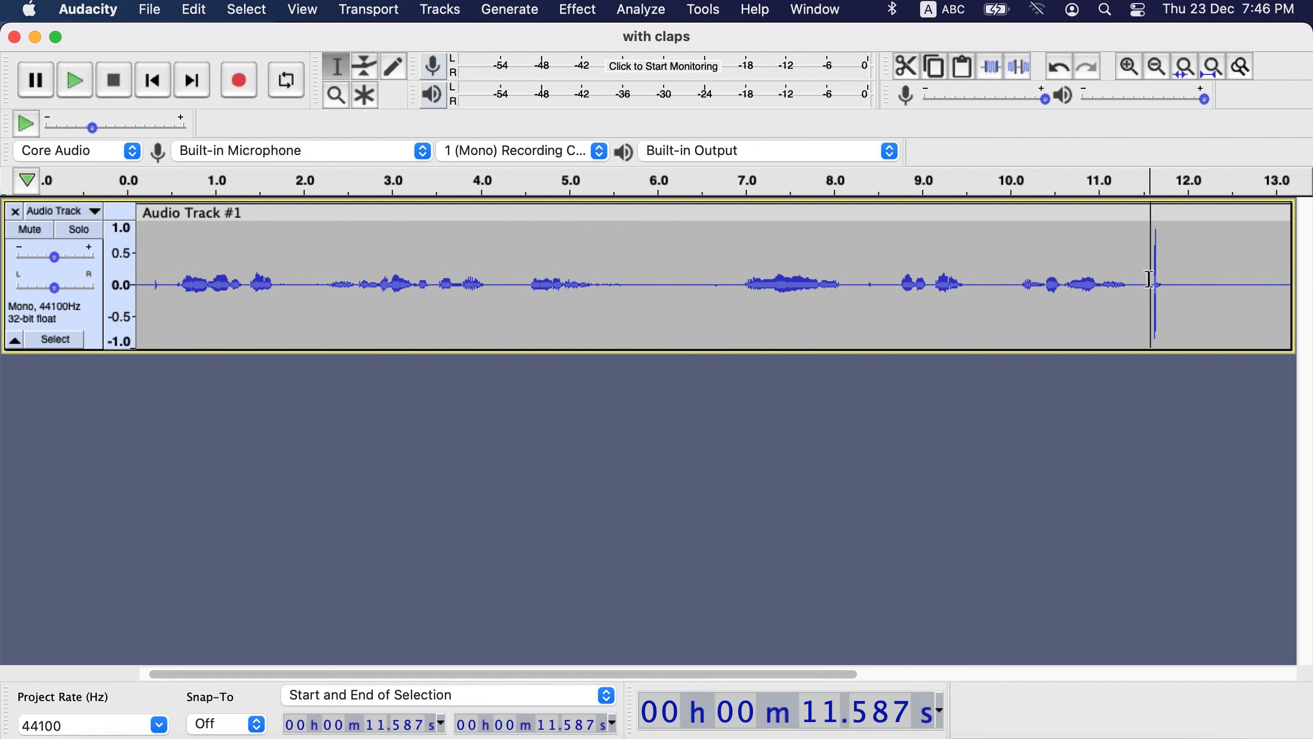
scroll(987, 304, right, 10)
drag(1053, 253, 1075, 261)
key(BackSpace)
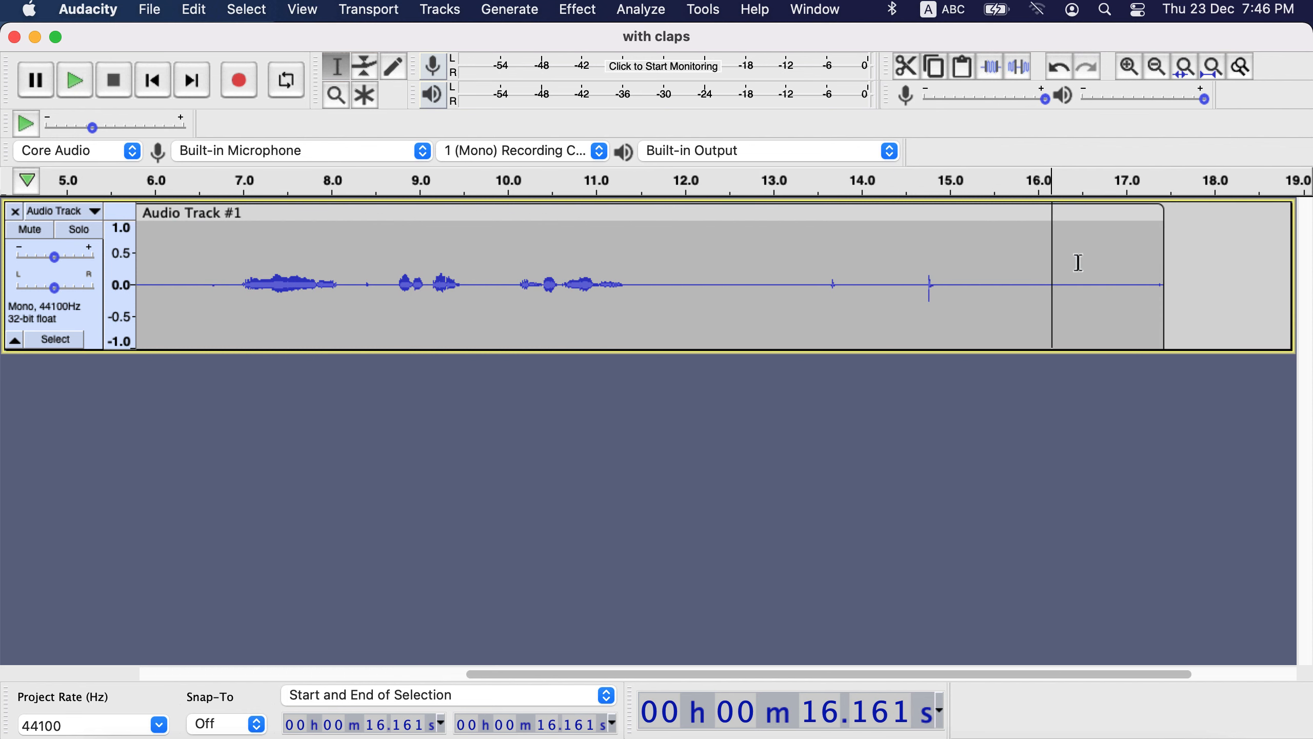
- Normalize the track without the claps to a -1.0 dB peak, and revert the project to before the claps were deleted
double_click(724, 288)
click(580, 11)
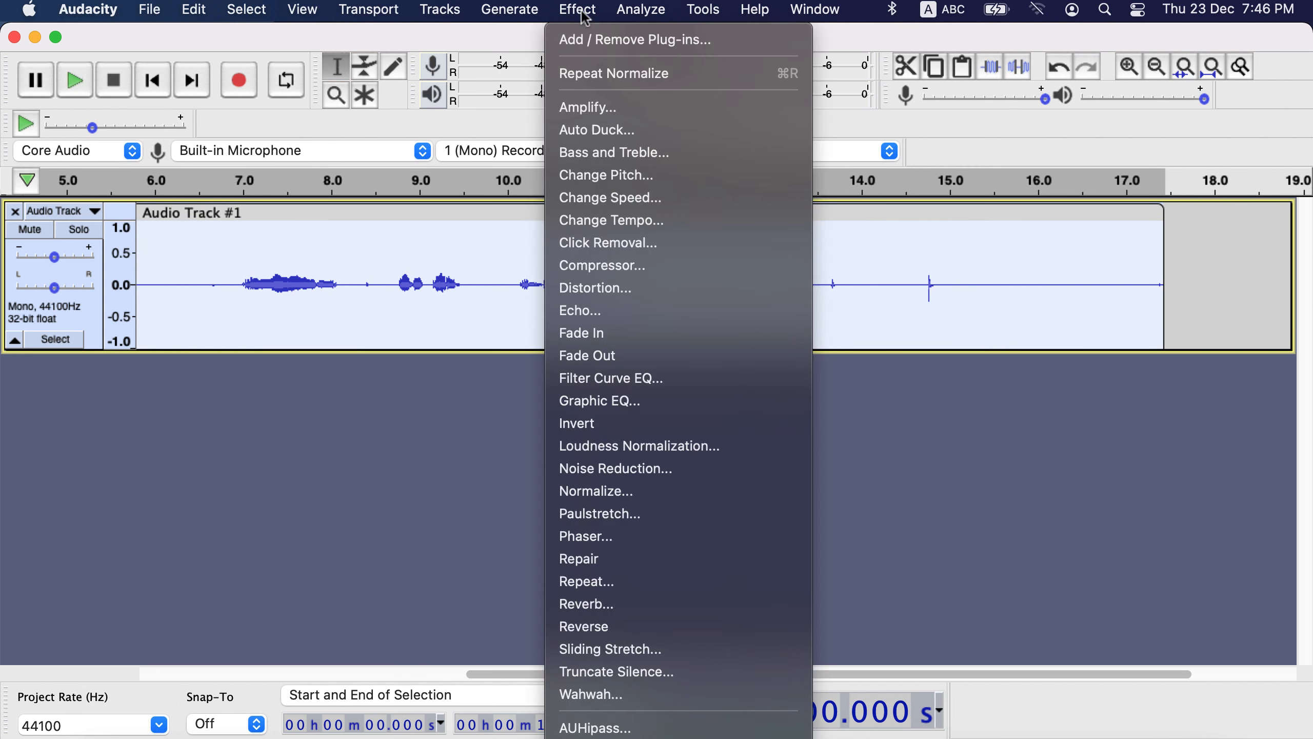
click(596, 490)
click(822, 457)
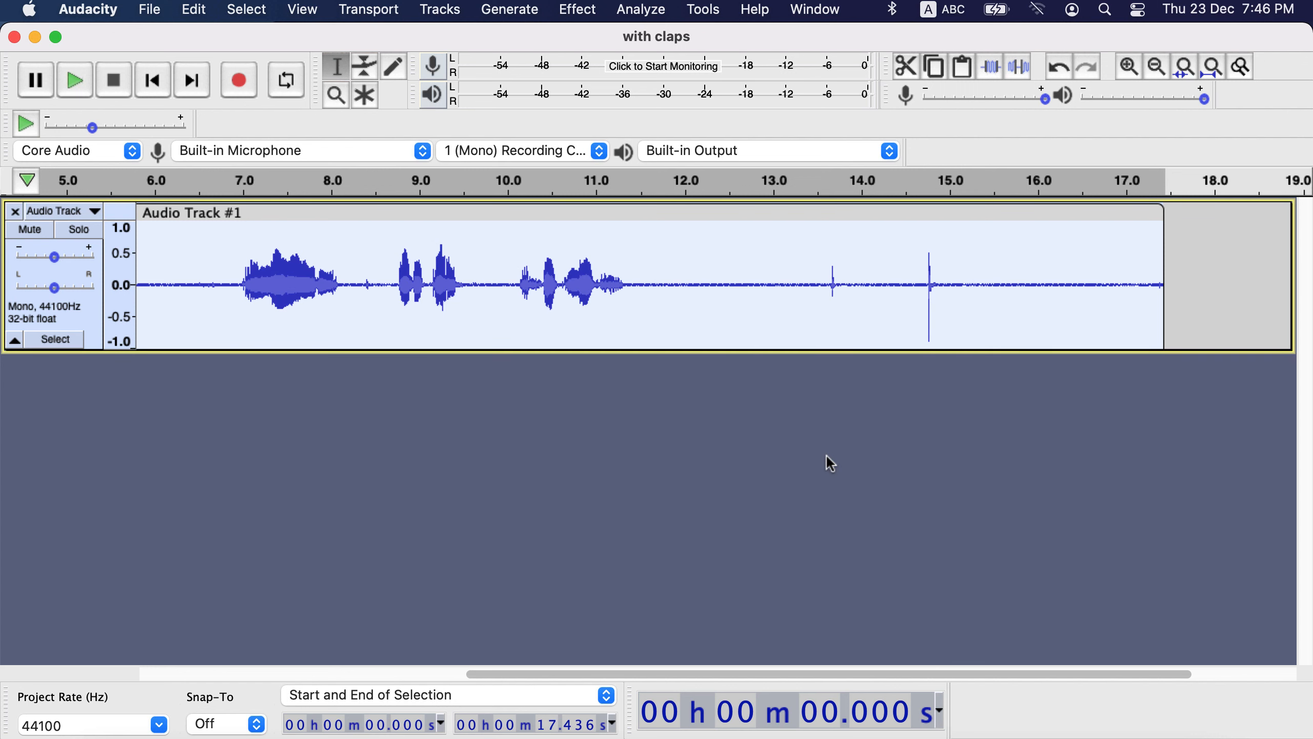
scroll(587, 298, left, 10)
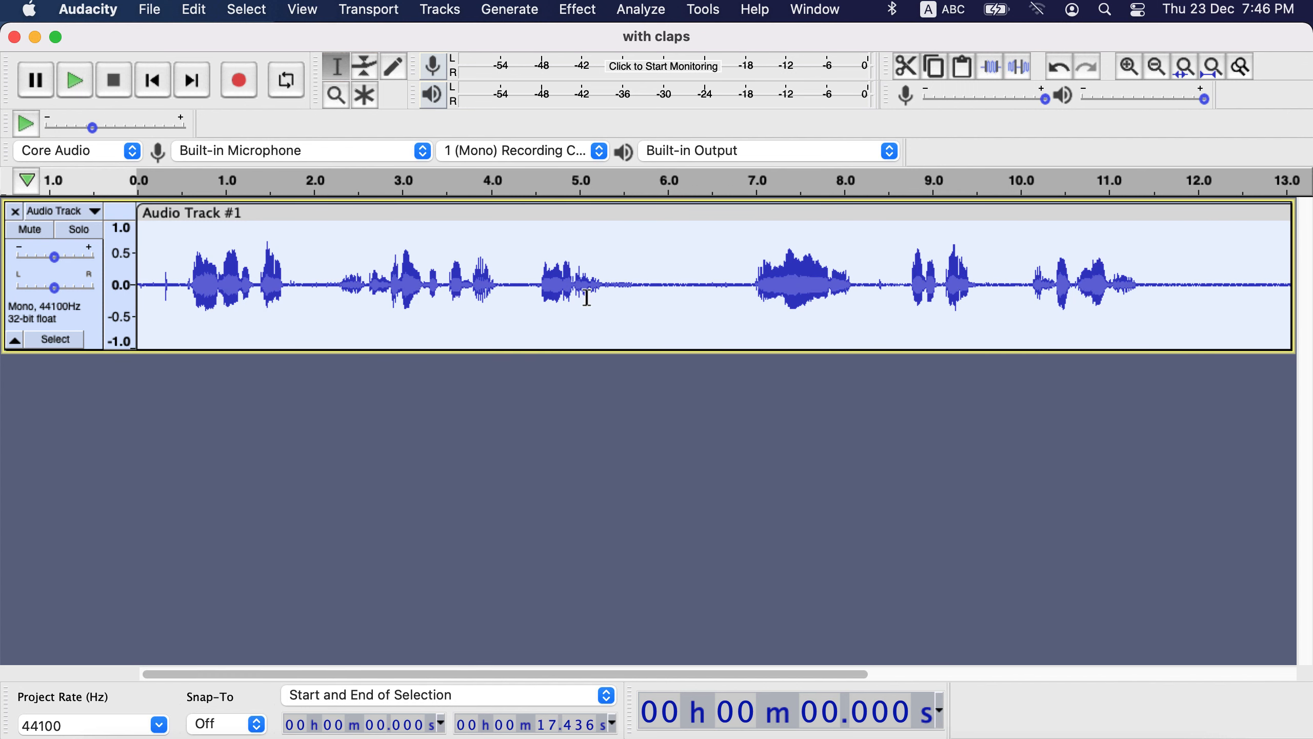
scroll(587, 298, right, 1)
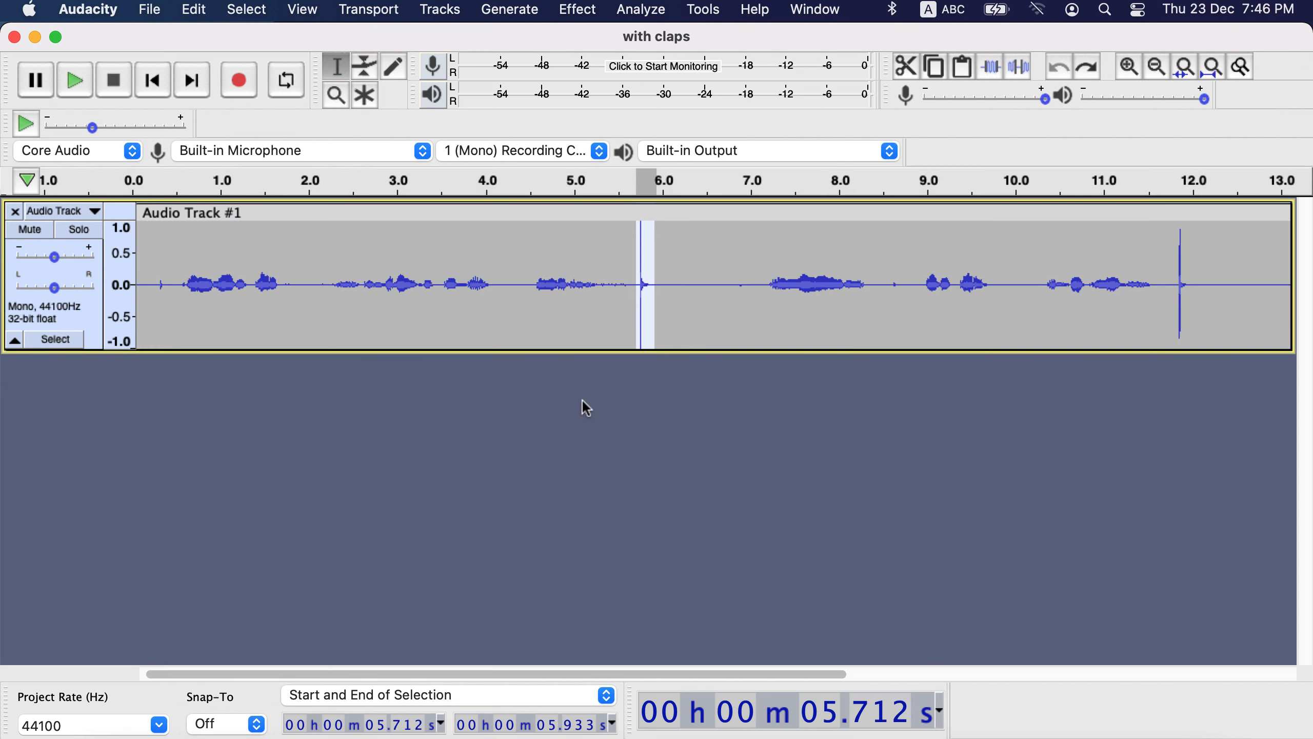
- Apply the Limiter to the whole track with claps, using the Hard Limit type and limiting to -9.00 dB
click(645, 315)
double_click(543, 253)
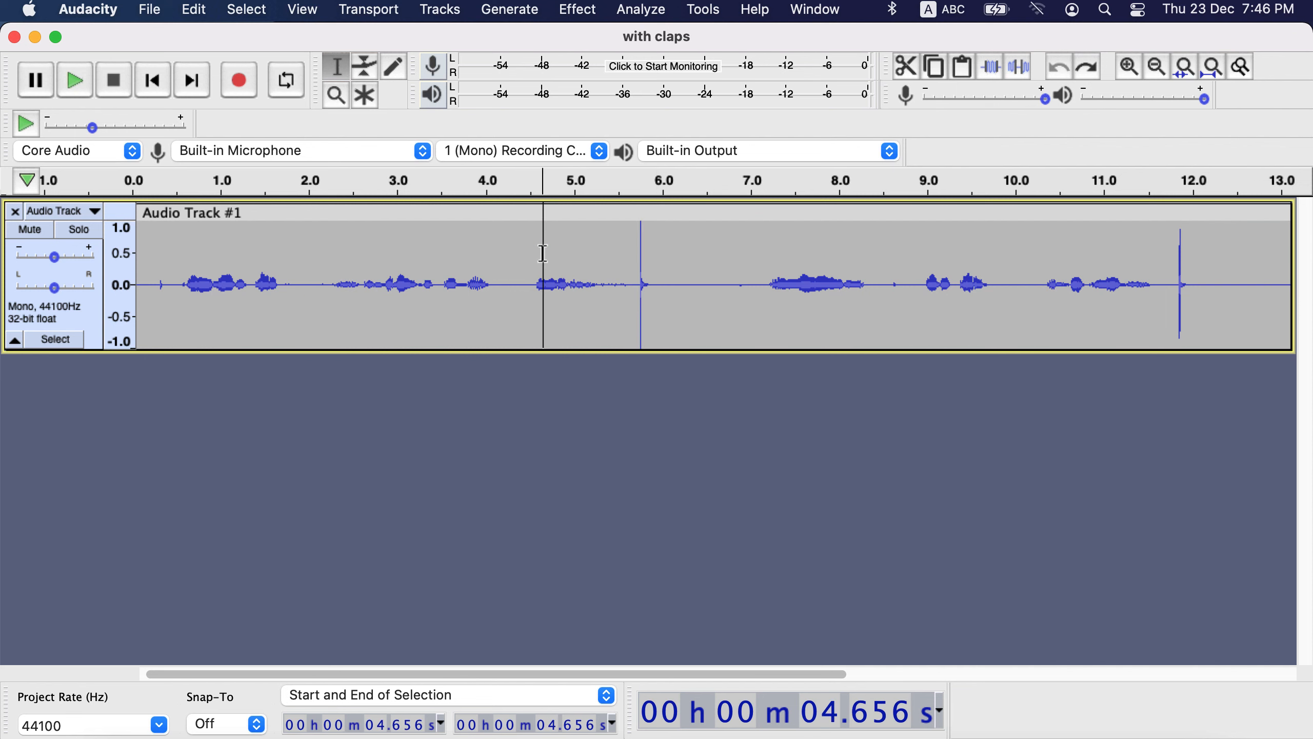
click(593, 11)
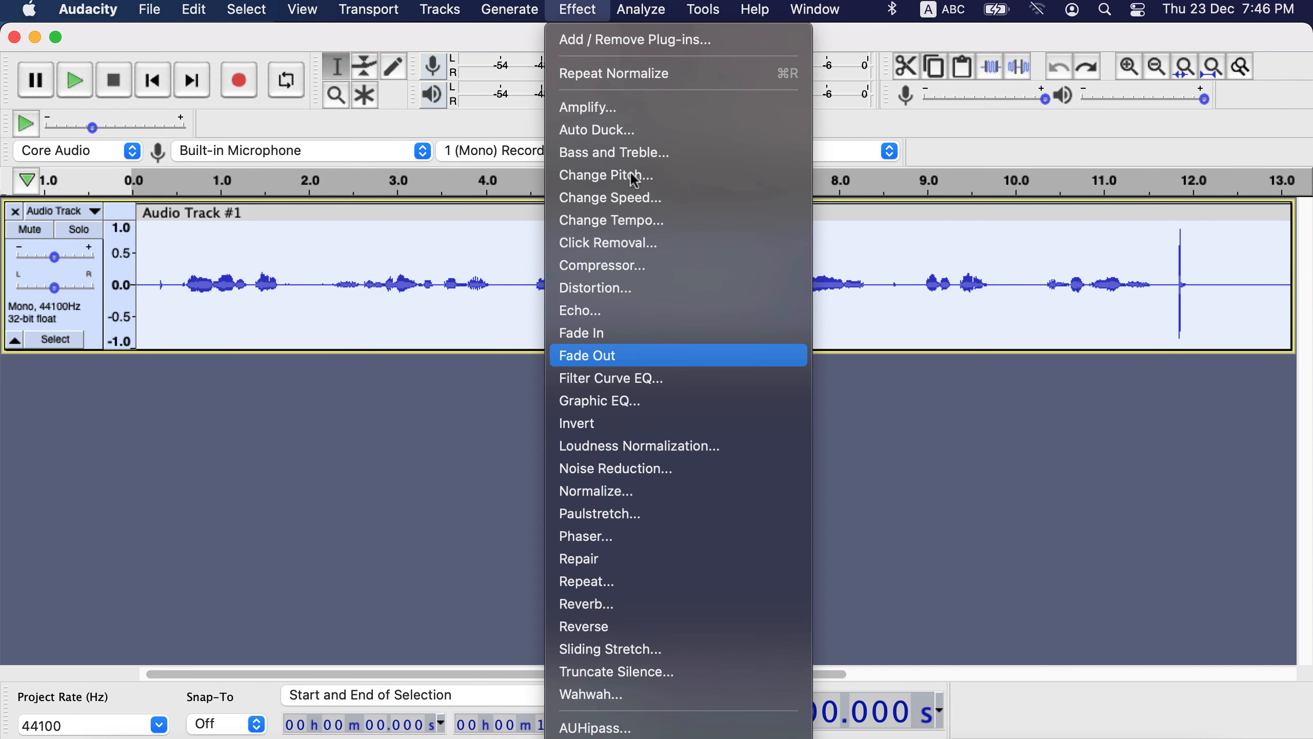
scroll(641, 367, down, 10)
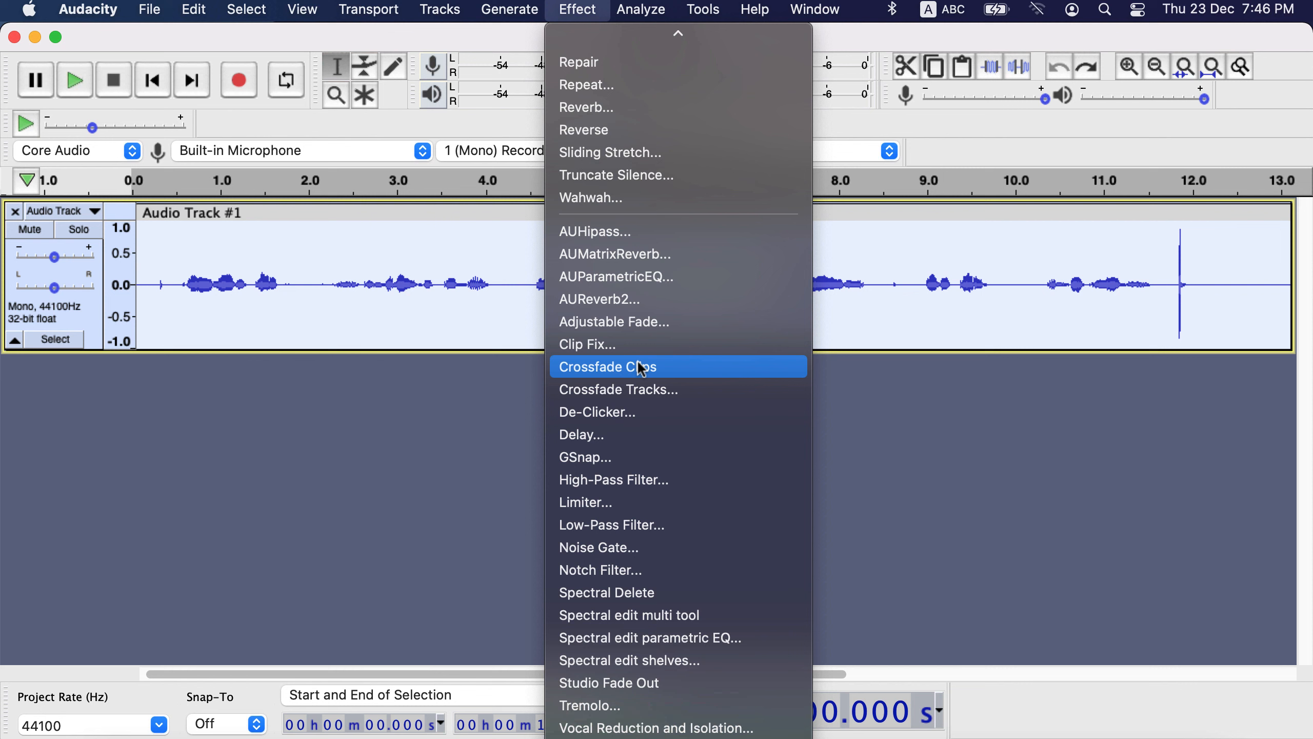
scroll(641, 368, down, 1)
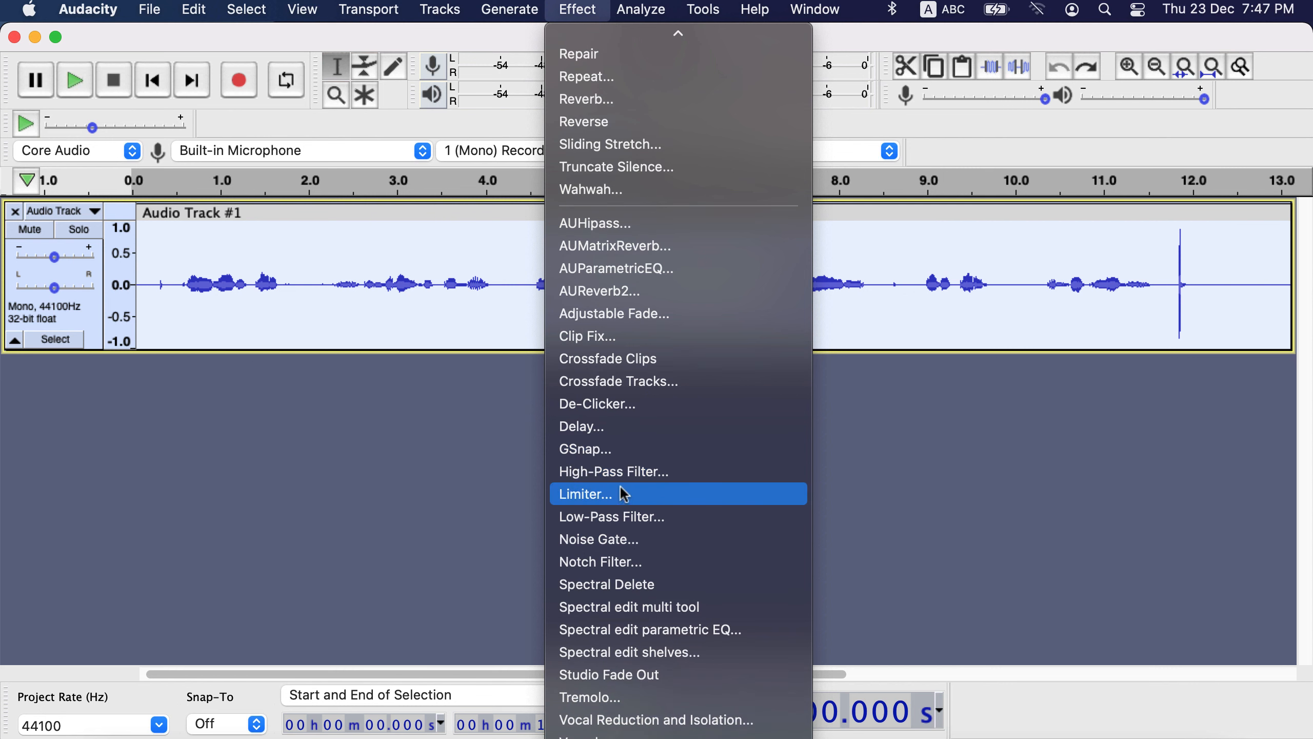
click(624, 495)
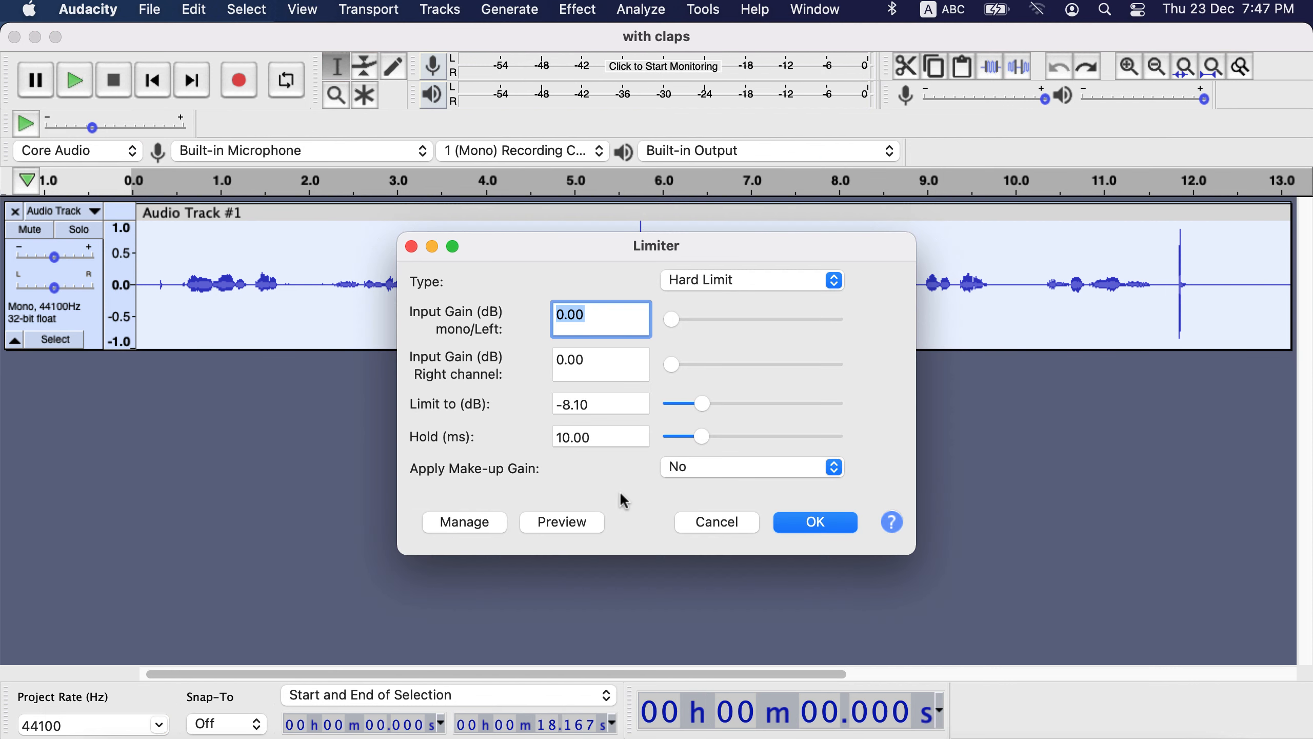
click(757, 282)
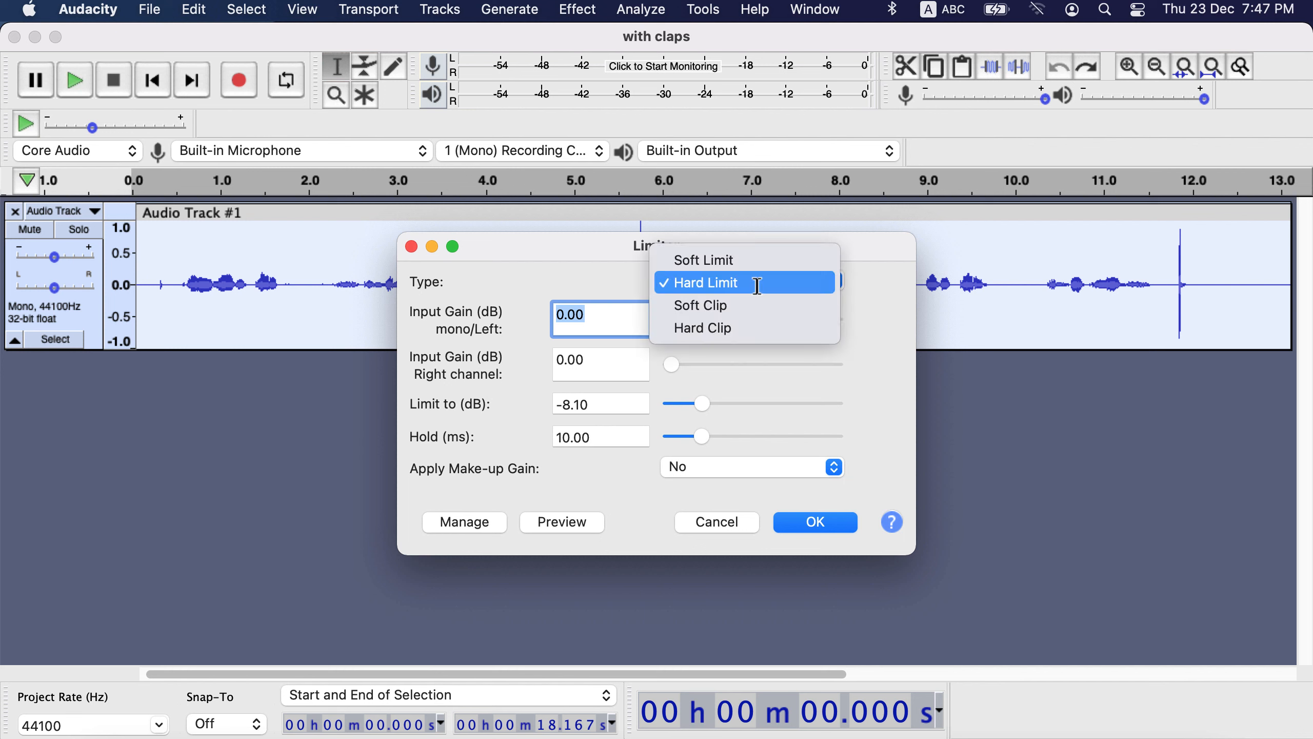
click(882, 267)
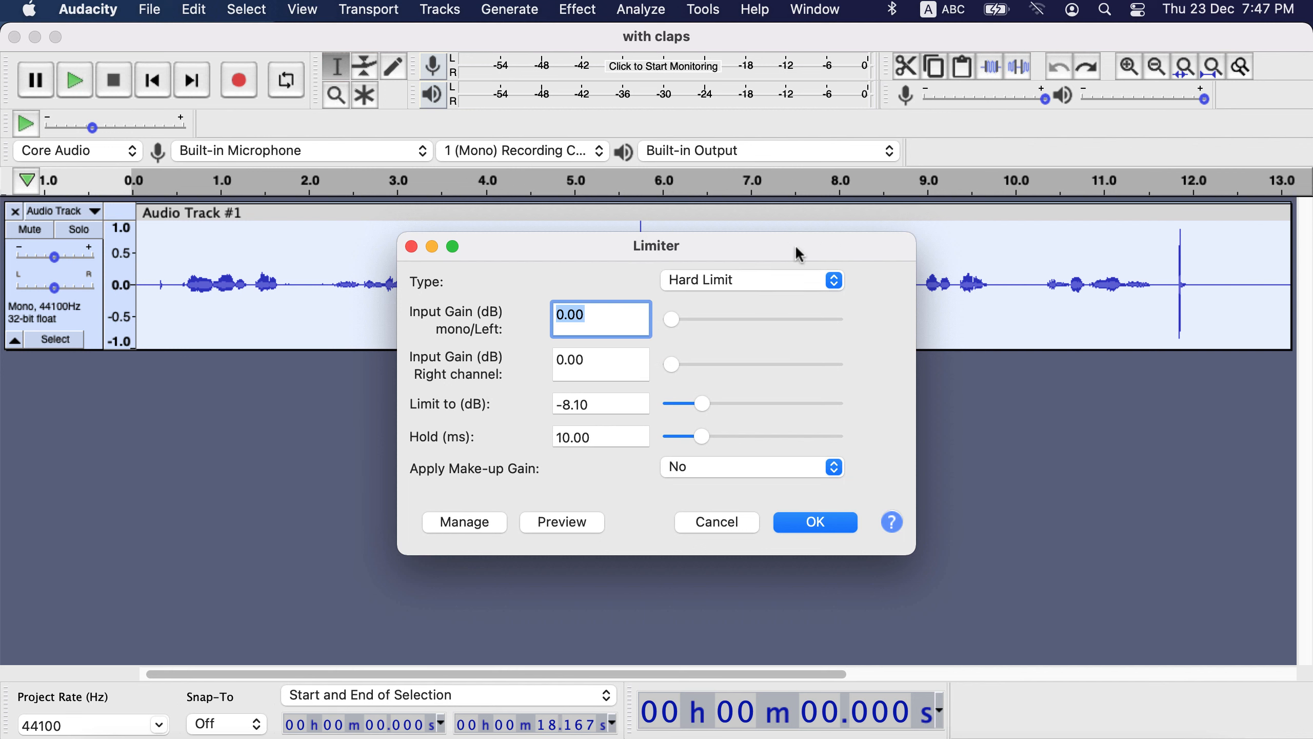
drag(796, 248, 762, 367)
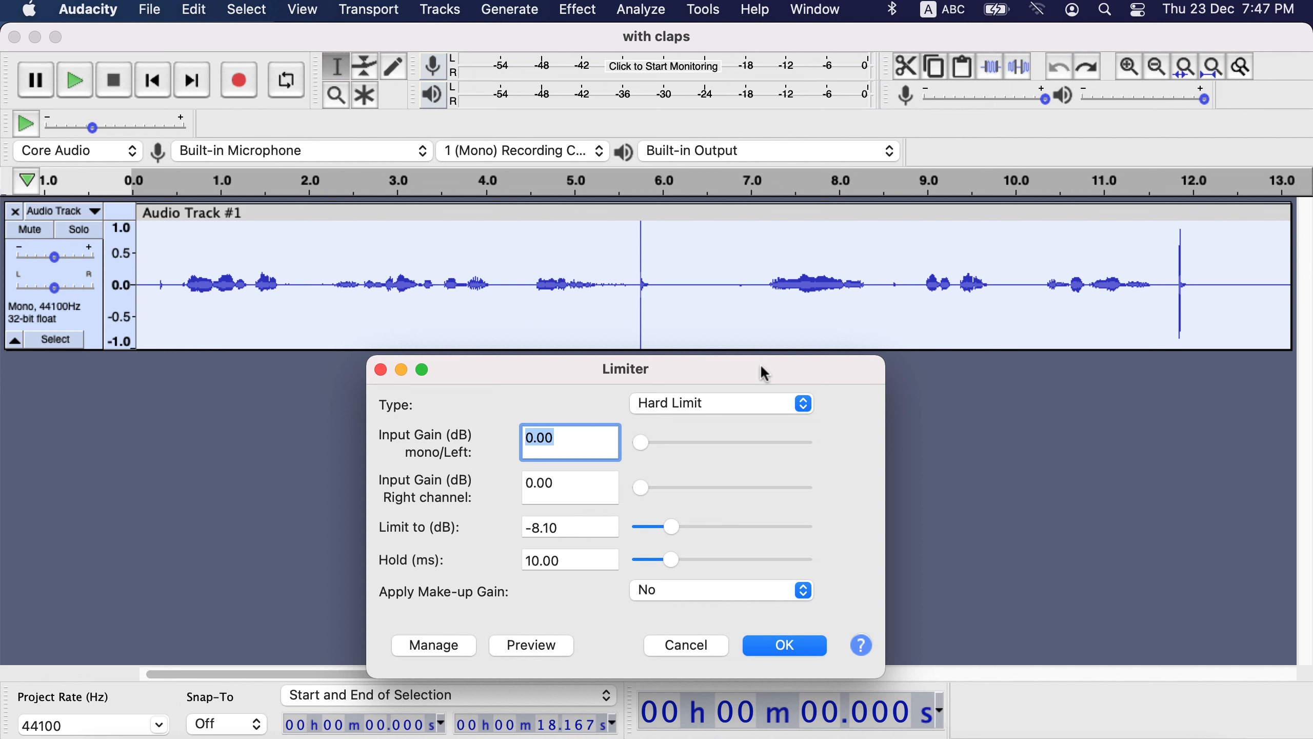
mouse_move(671, 527)
mouse_down()
mouse_move(628, 529)
mouse_move(662, 538)
mouse_up()
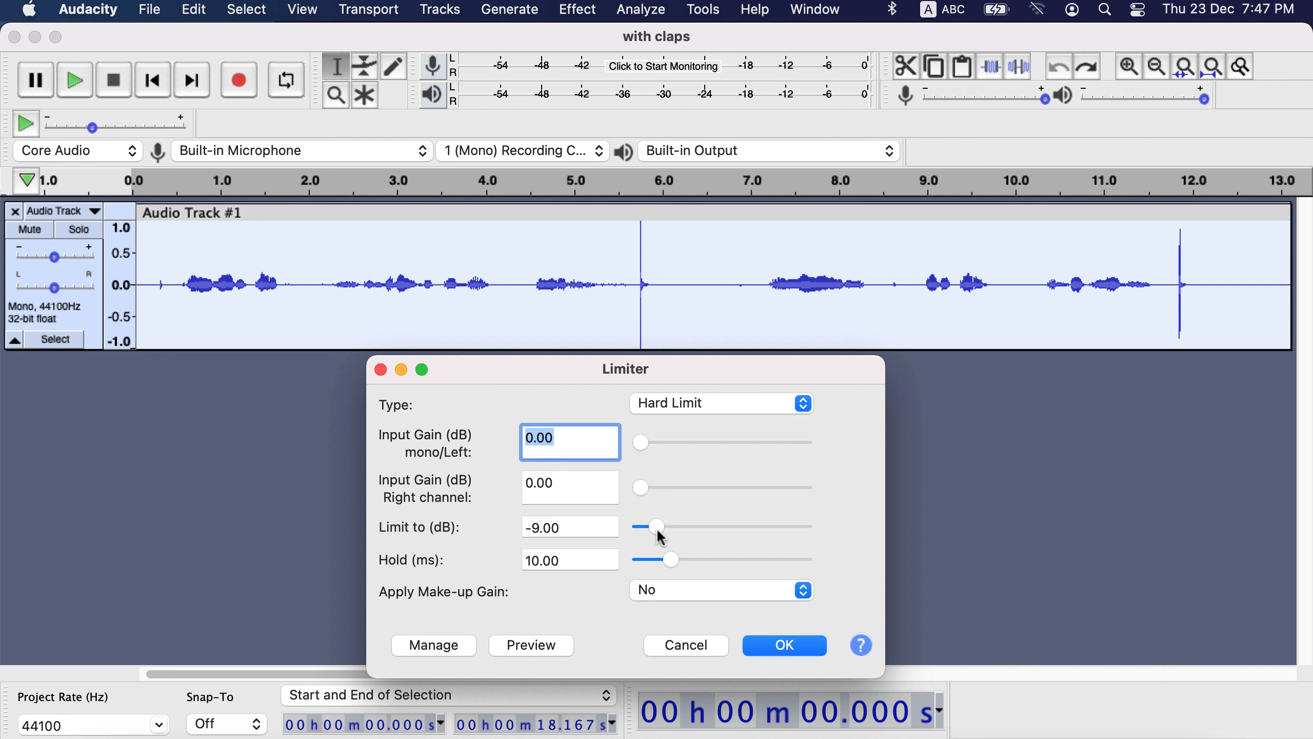
click(782, 644)
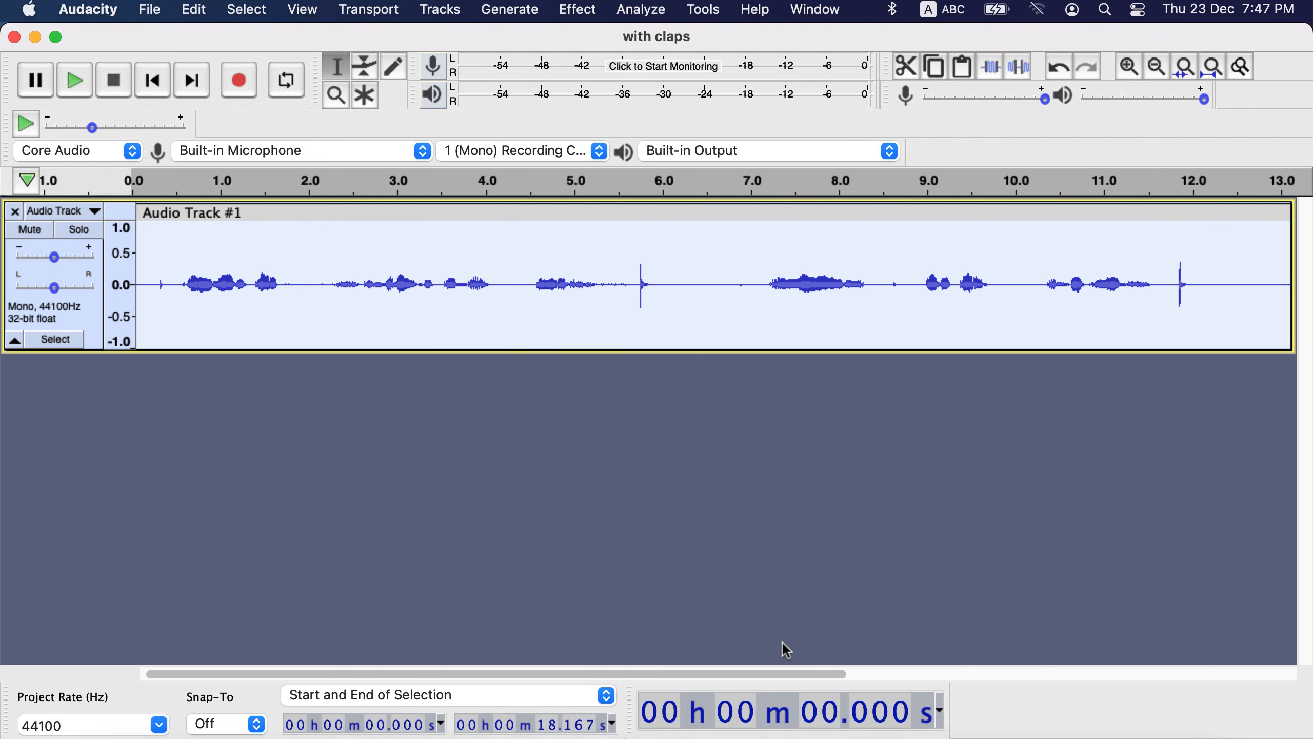
- Examine the limited clap spikes along the track, selecting the one near 5.7 s
click(636, 282)
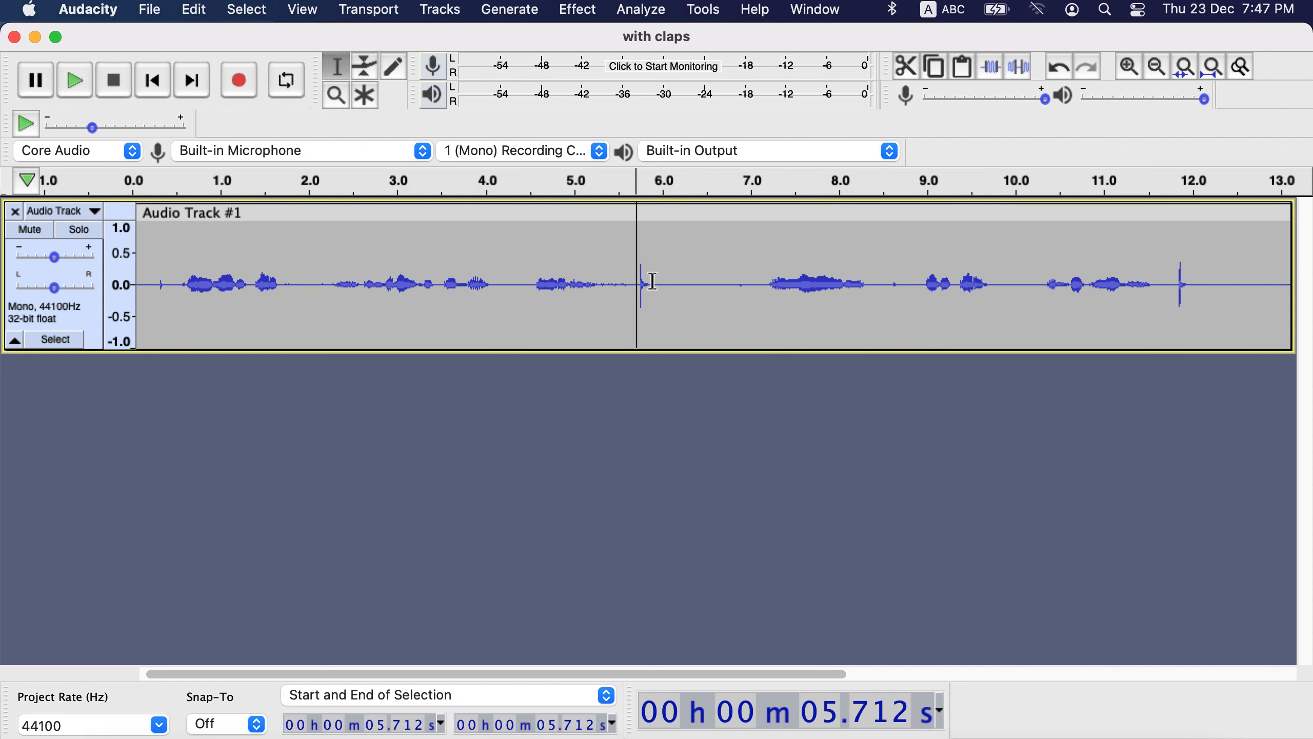
drag(652, 283, 636, 282)
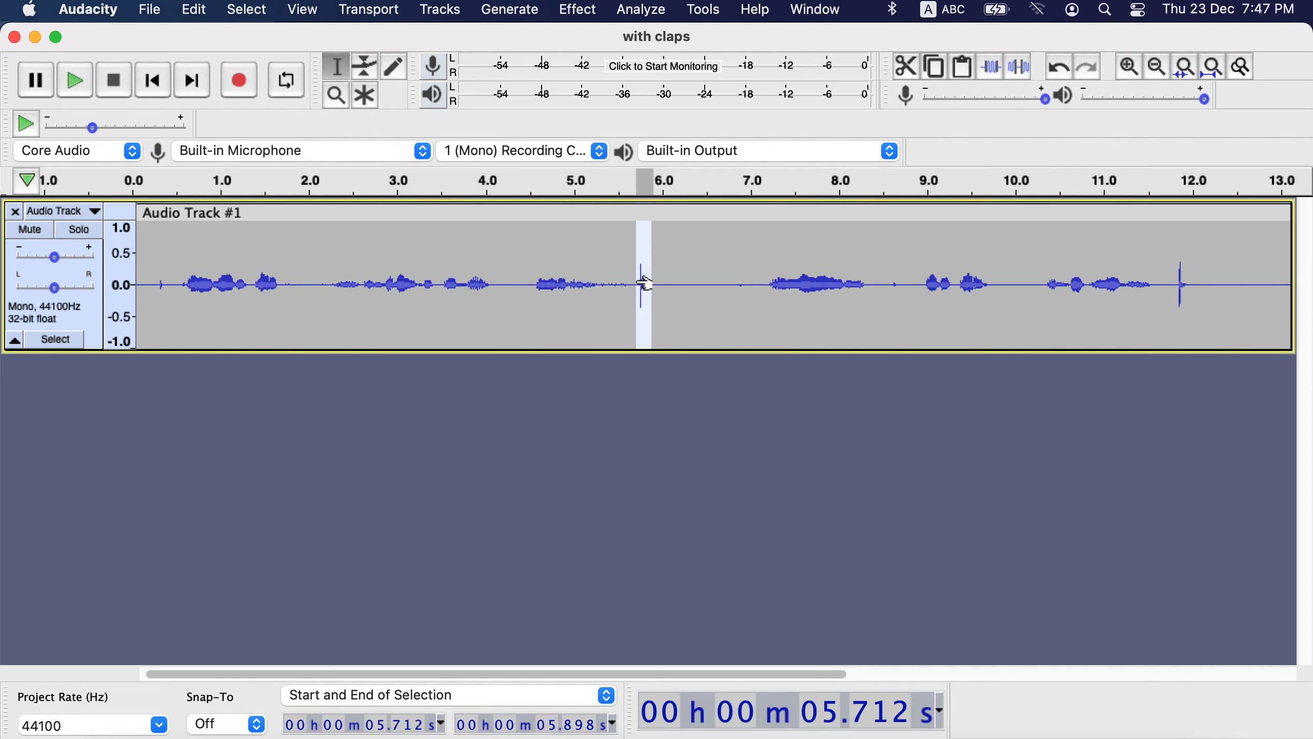
scroll(641, 283, right, 10)
scroll(636, 282, left, 10)
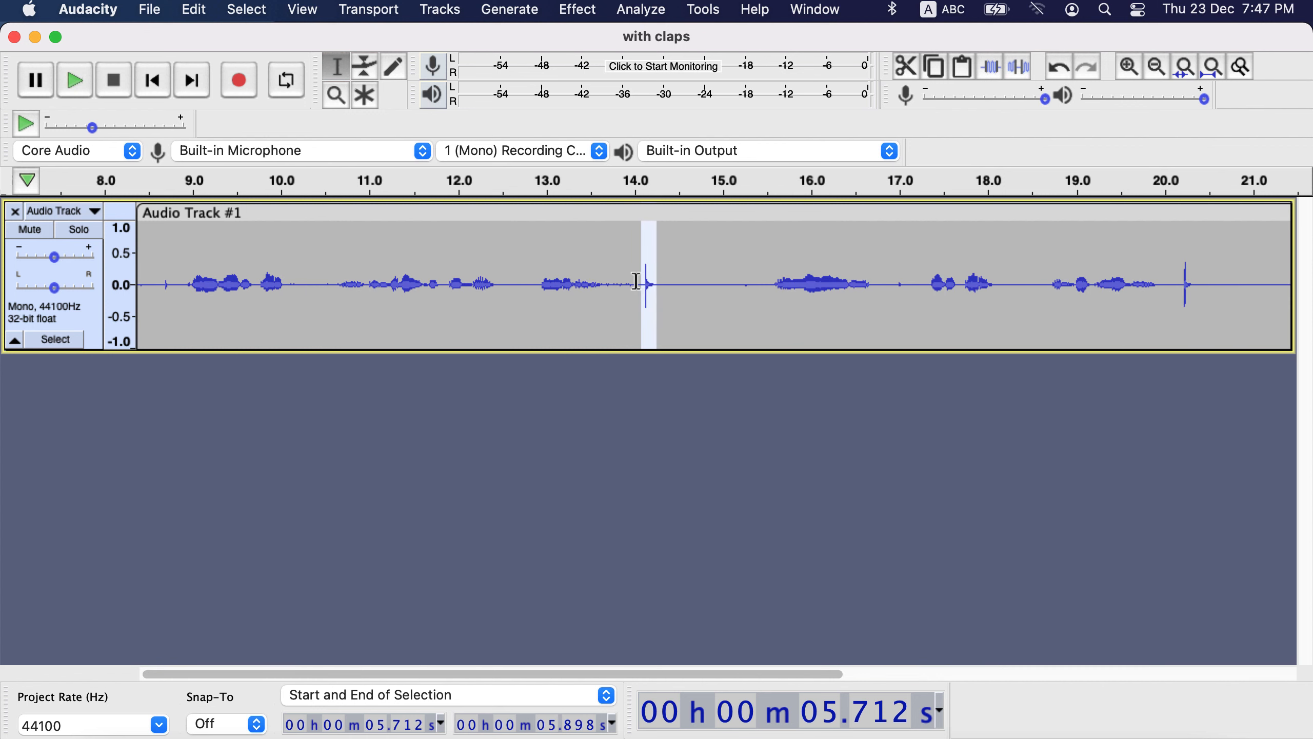
- Normalize the peak amplitude of the whole limited track to -1.0 dB, with DC offset removal on
click(558, 258)
key(super+a)
click(576, 10)
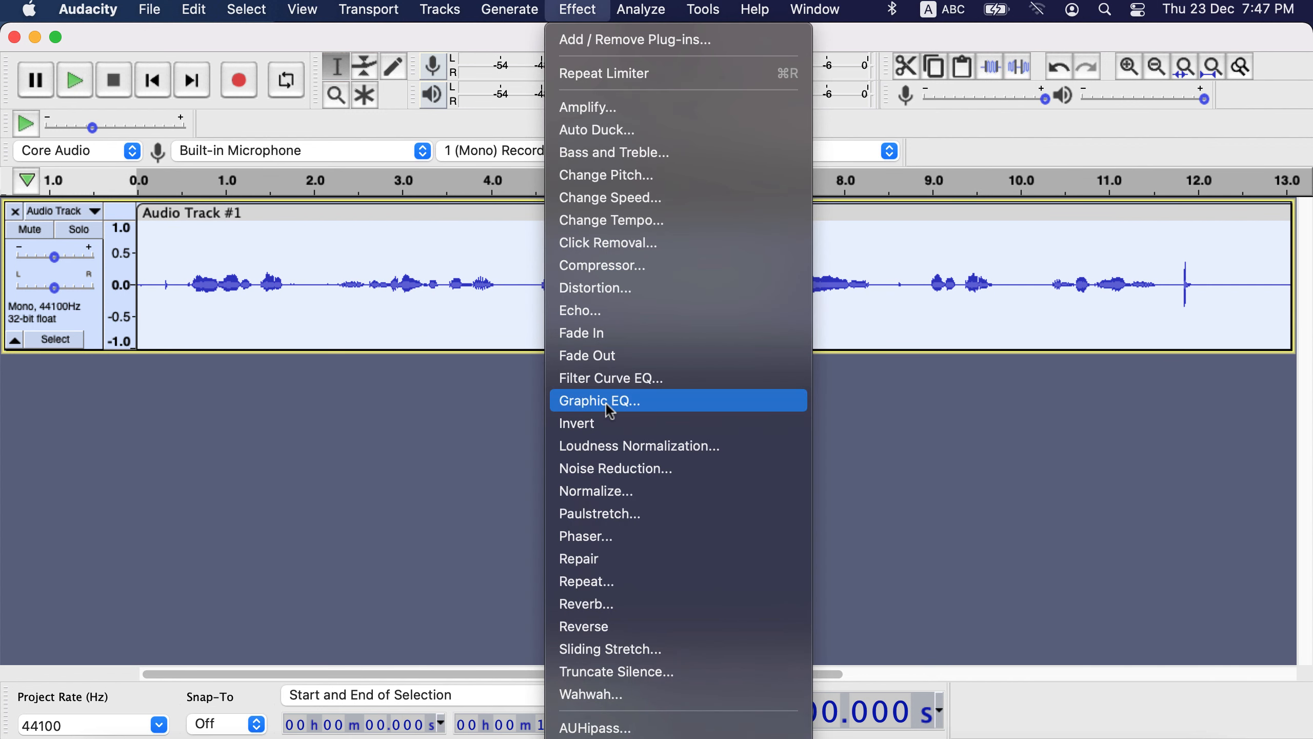
click(615, 493)
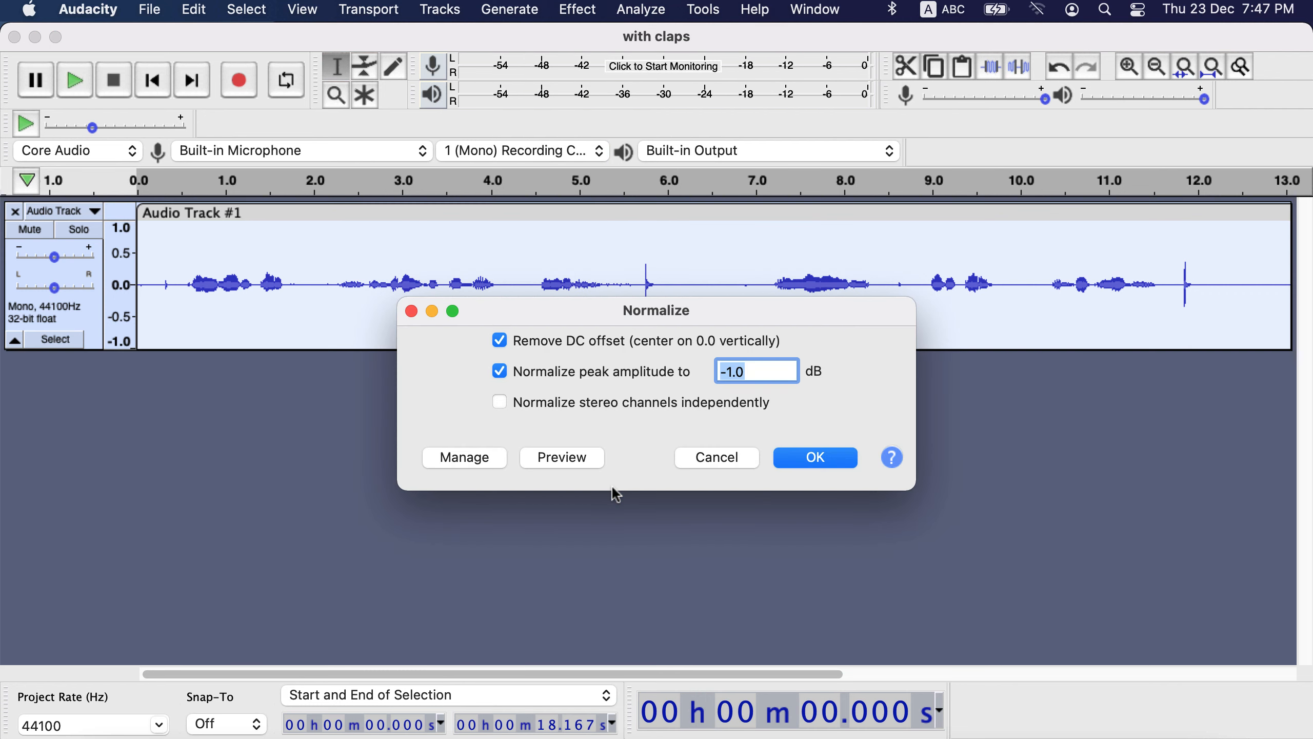
click(815, 457)
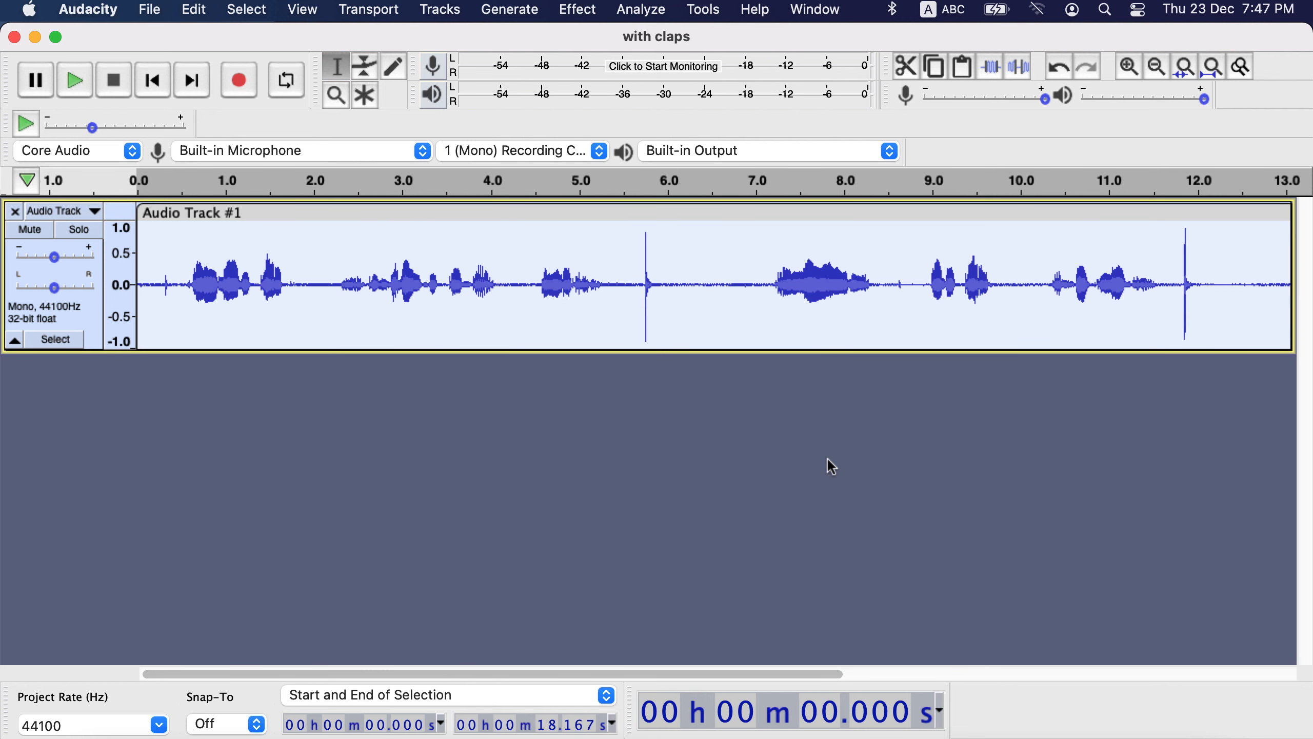
click(557, 309)
scroll(556, 310, right, 10)
scroll(553, 311, left, 10)
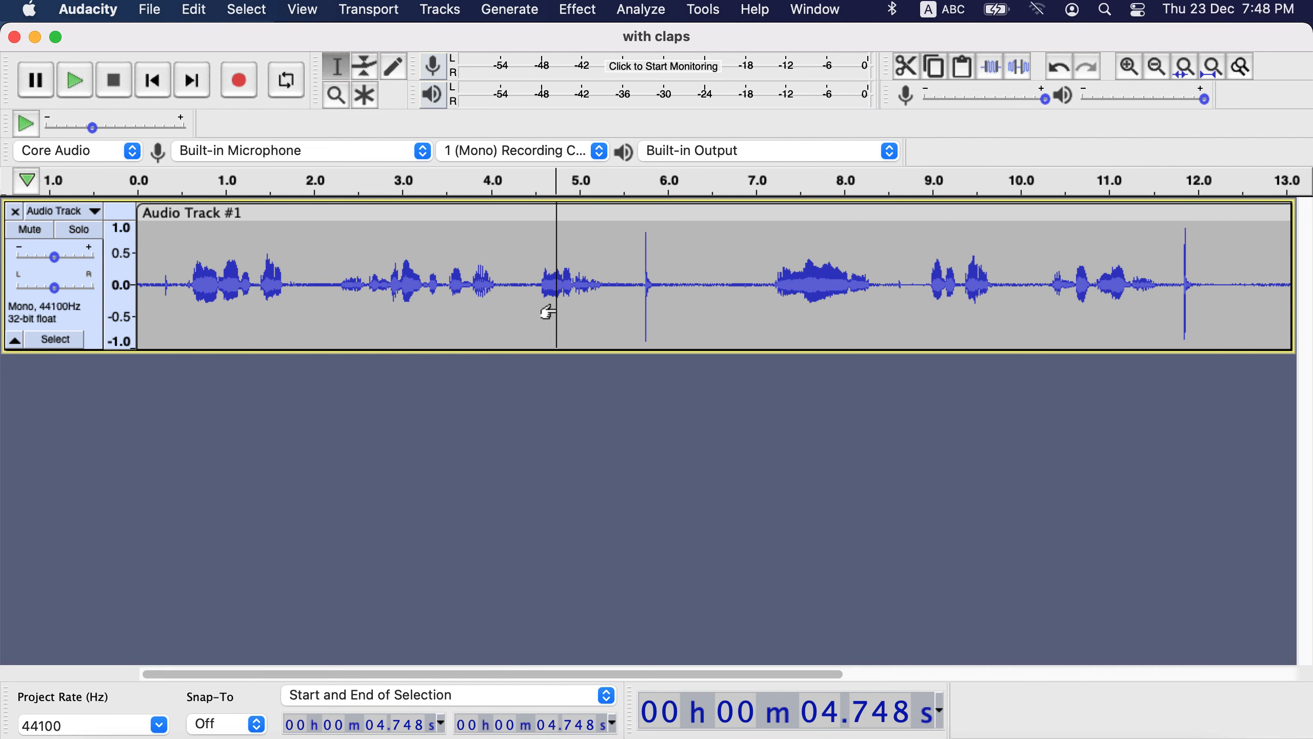